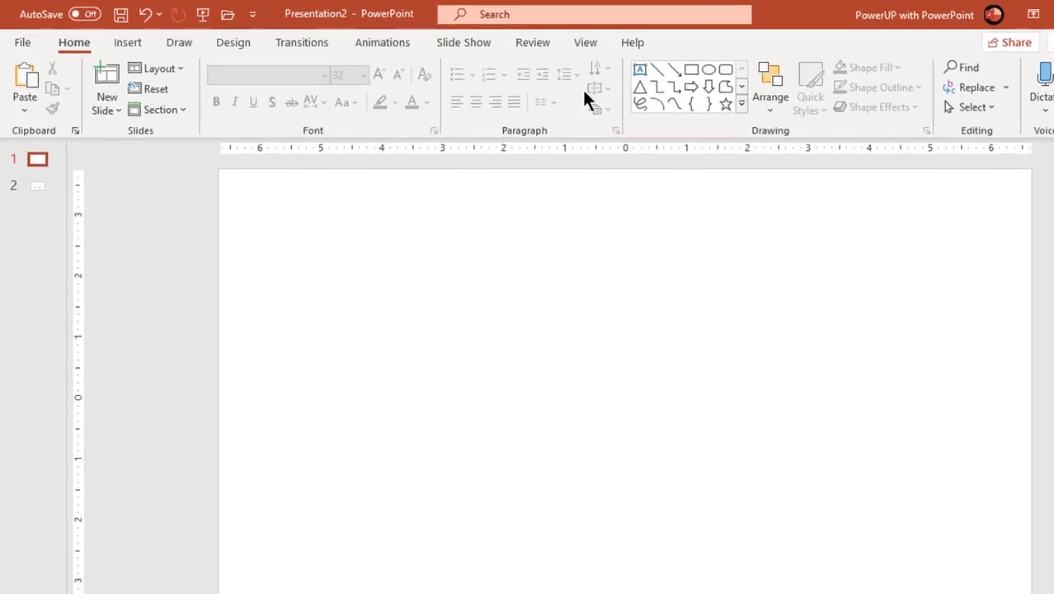
# Turn on View guides so centre lines cross the blank slide, then right-click the slide
pyautogui.click(663, 52)
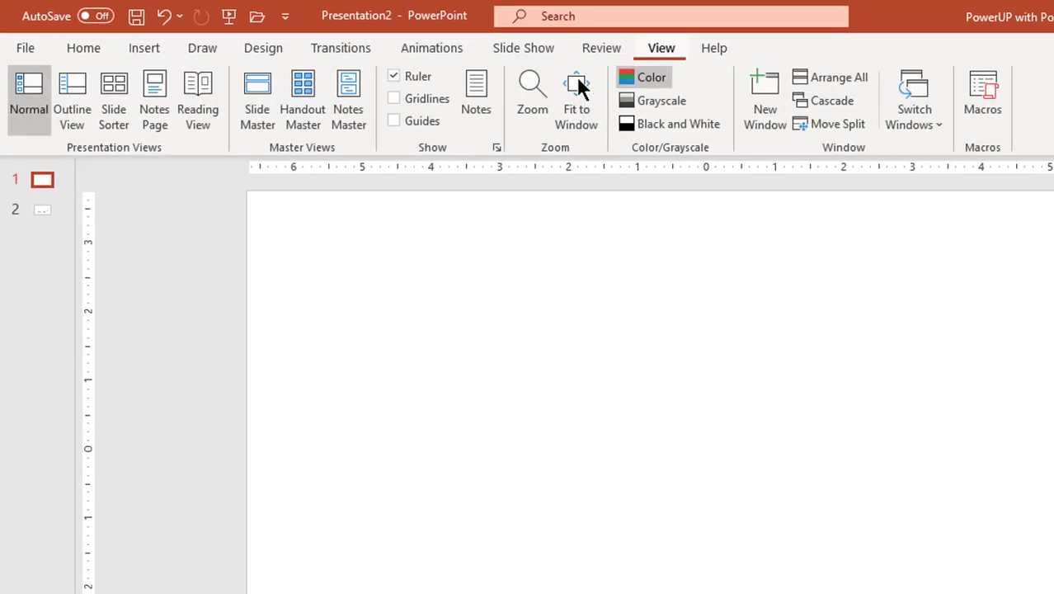
pyautogui.click(428, 120)
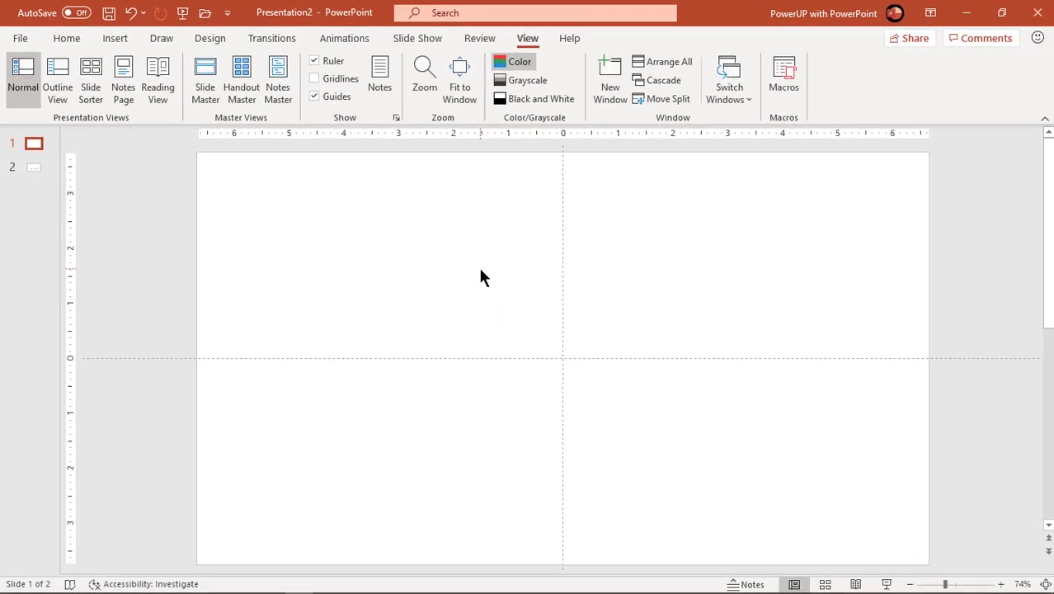
pyautogui.rightClick(481, 270)
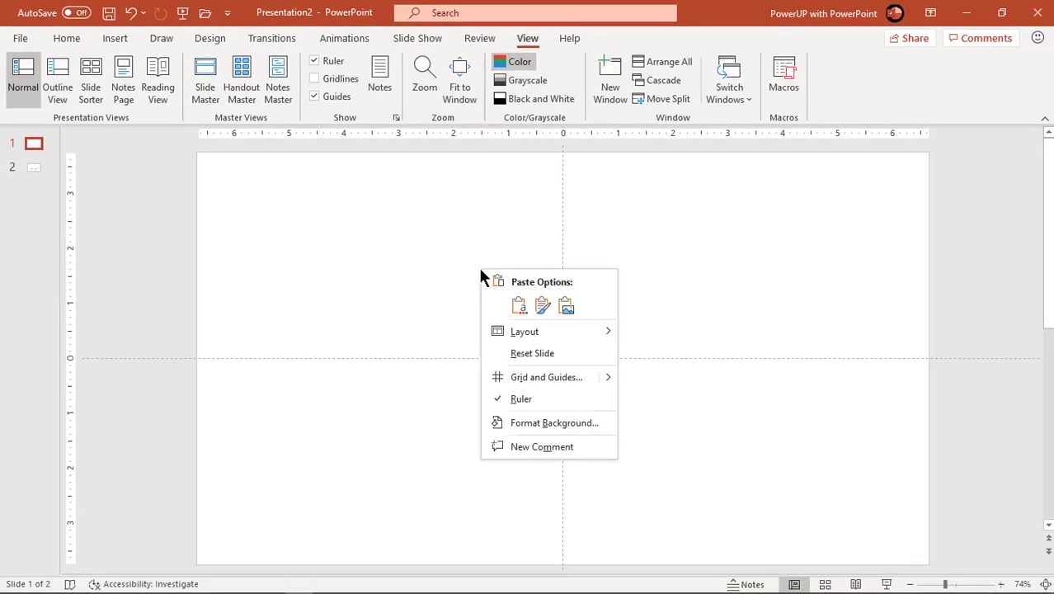
# Give the background a radial gradient fill, choose its direction and delete two extra stops
pyautogui.click(541, 424)
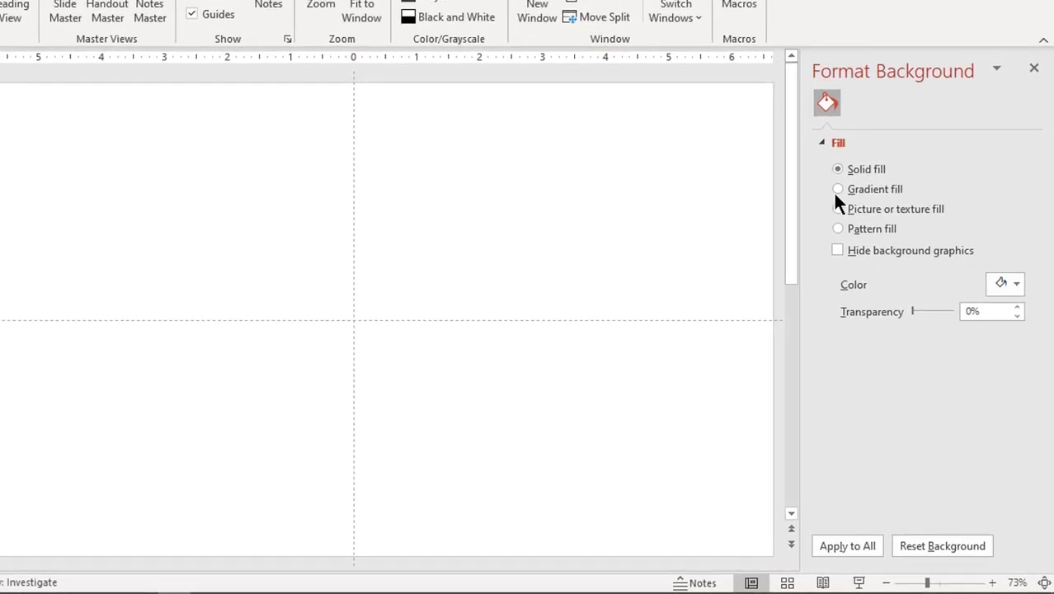
pyautogui.click(843, 189)
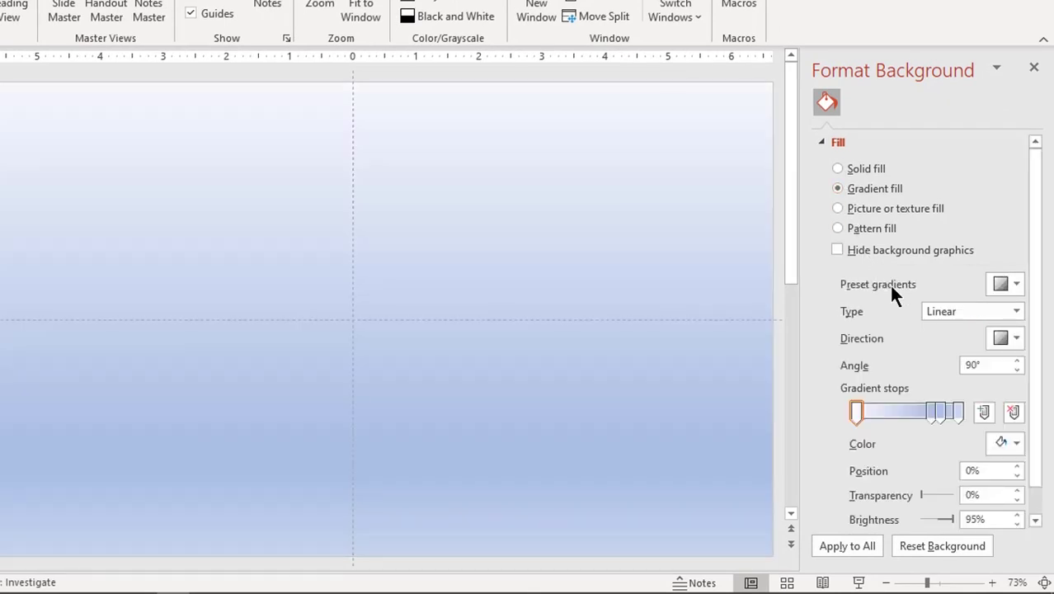
pyautogui.click(951, 310)
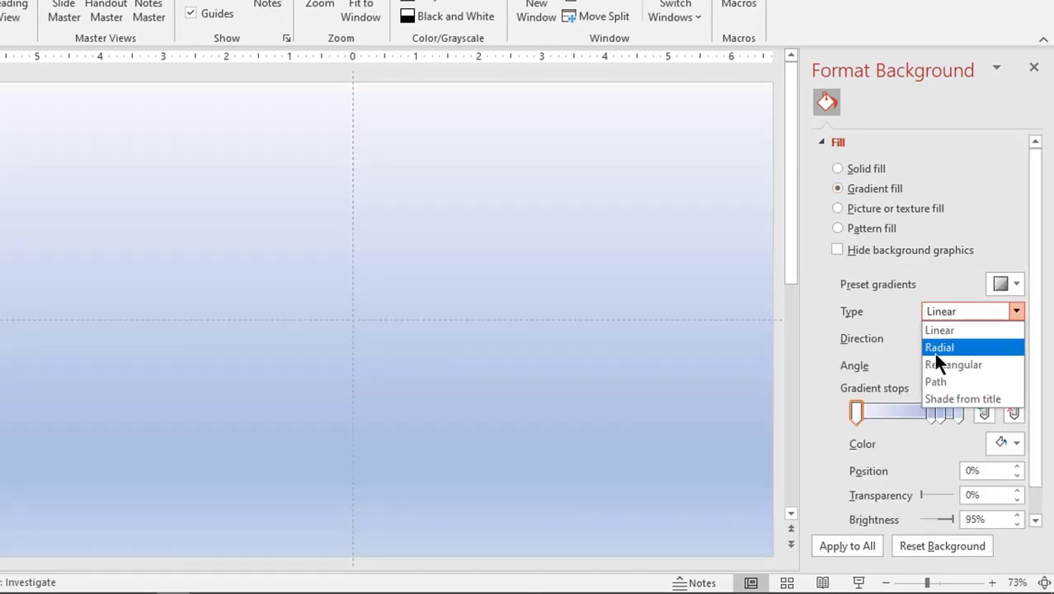
pyautogui.click(935, 353)
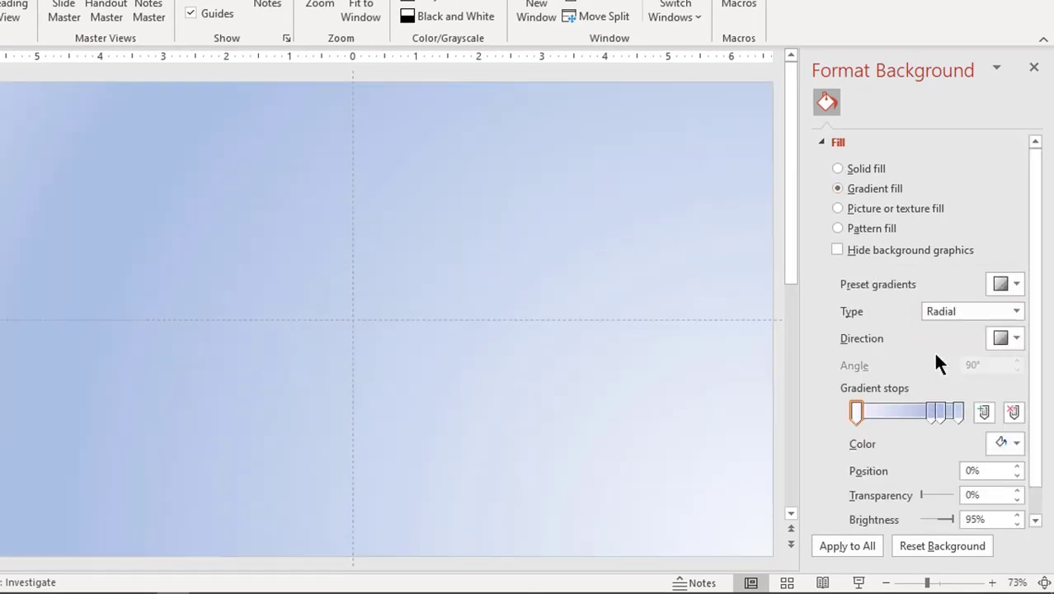
pyautogui.click(1014, 340)
pyautogui.click(1038, 373)
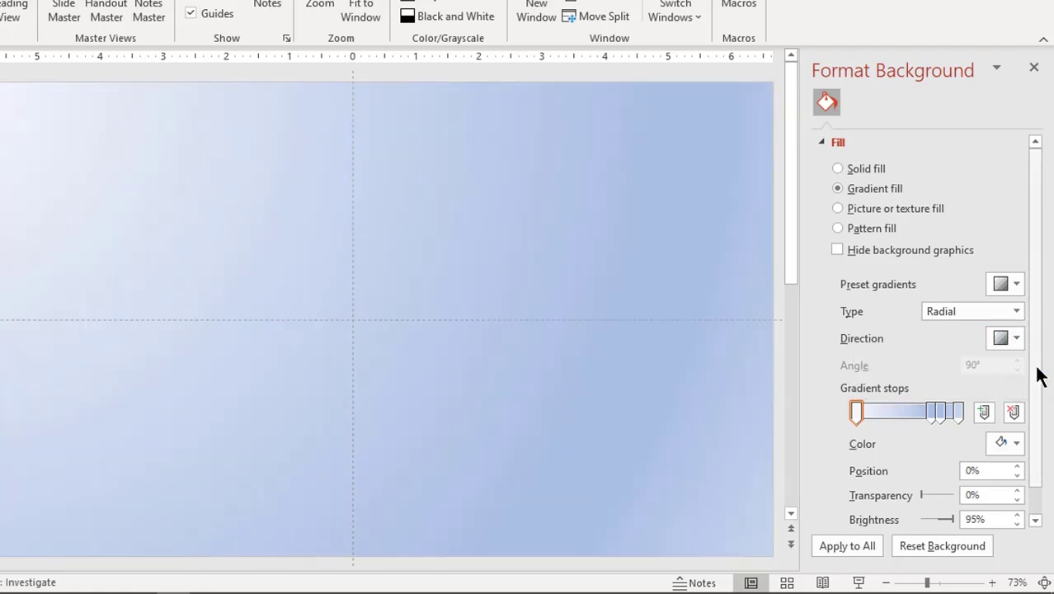
pyautogui.click(957, 412)
pyautogui.click(1013, 412)
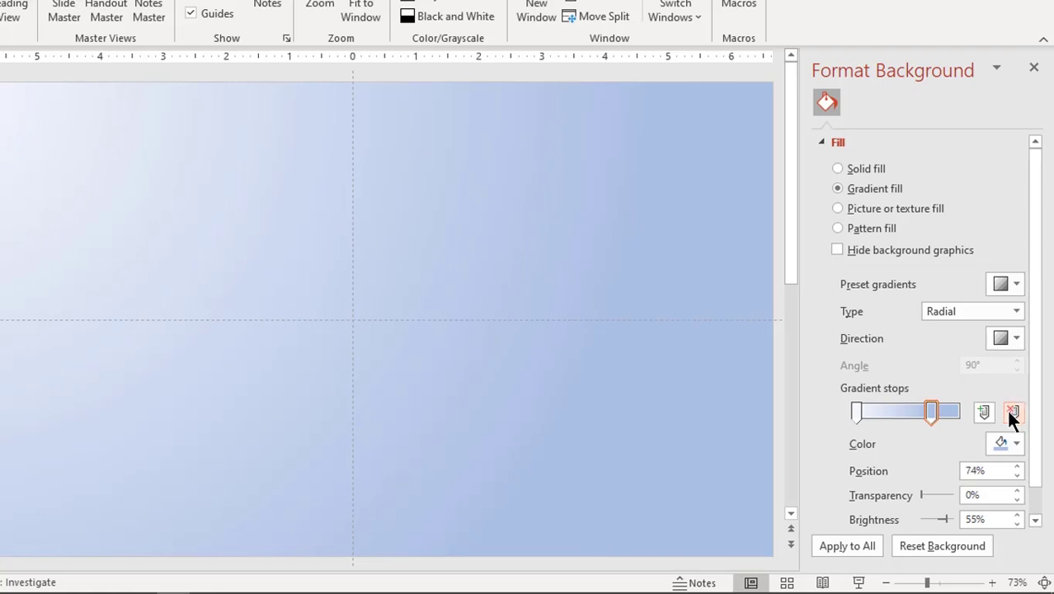
# Make the first gradient stop white and the end stop, moved to 93%, light grey
pyautogui.click(856, 413)
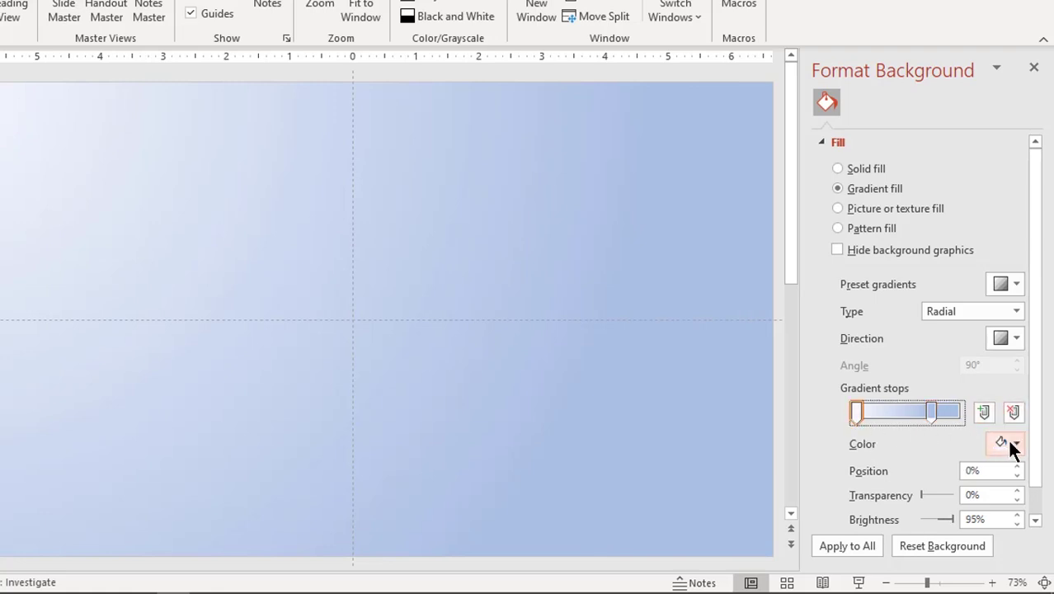
pyautogui.click(1012, 444)
pyautogui.click(902, 247)
pyautogui.moveTo(927, 412); pyautogui.dragTo(953, 413)
pyautogui.click(1008, 442)
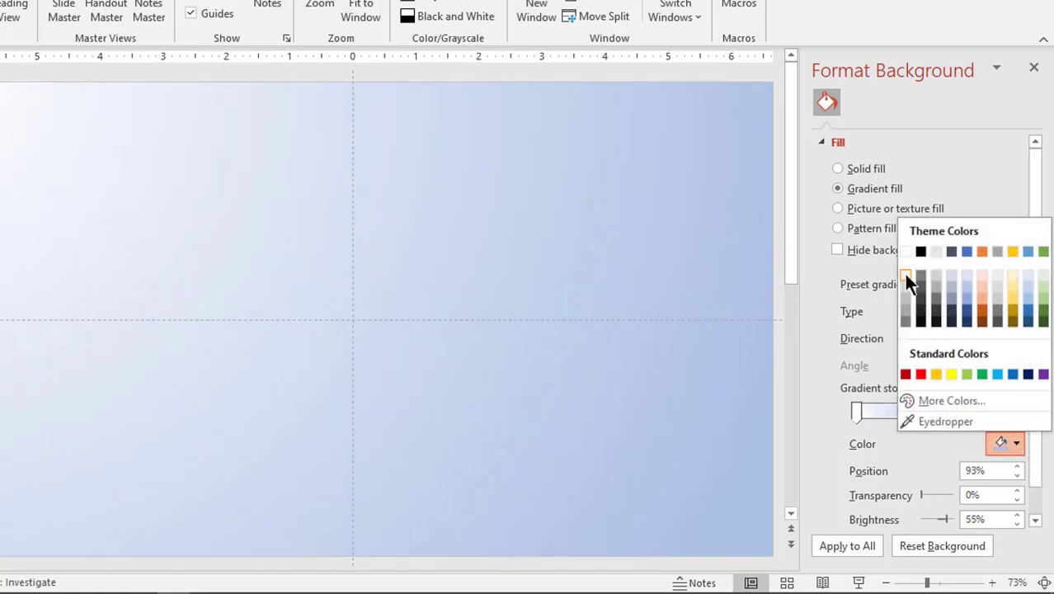
pyautogui.click(904, 273)
pyautogui.click(1011, 464)
pyautogui.click(921, 328)
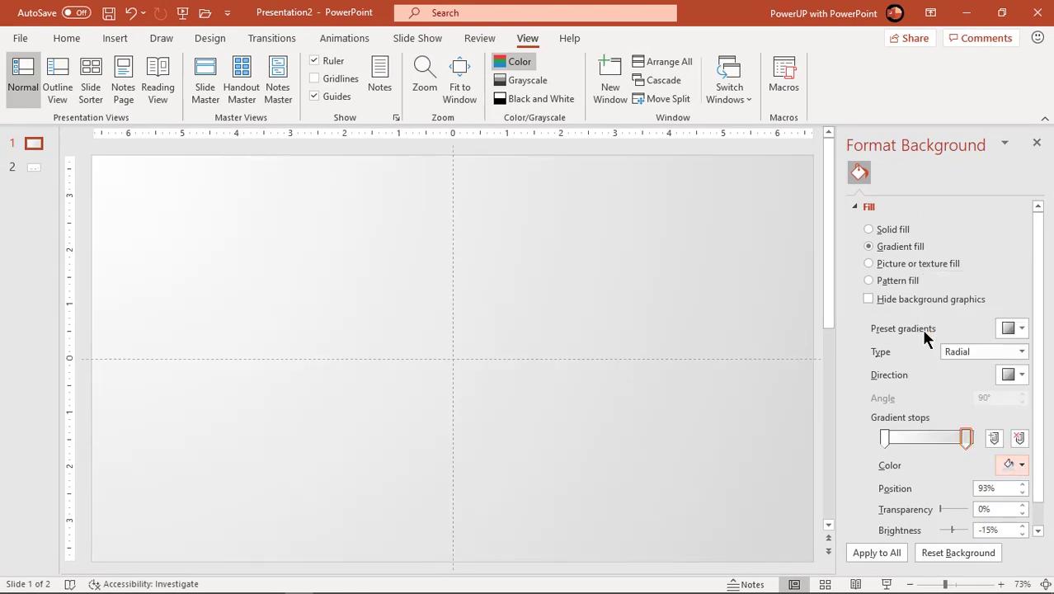
pyautogui.click(1038, 145)
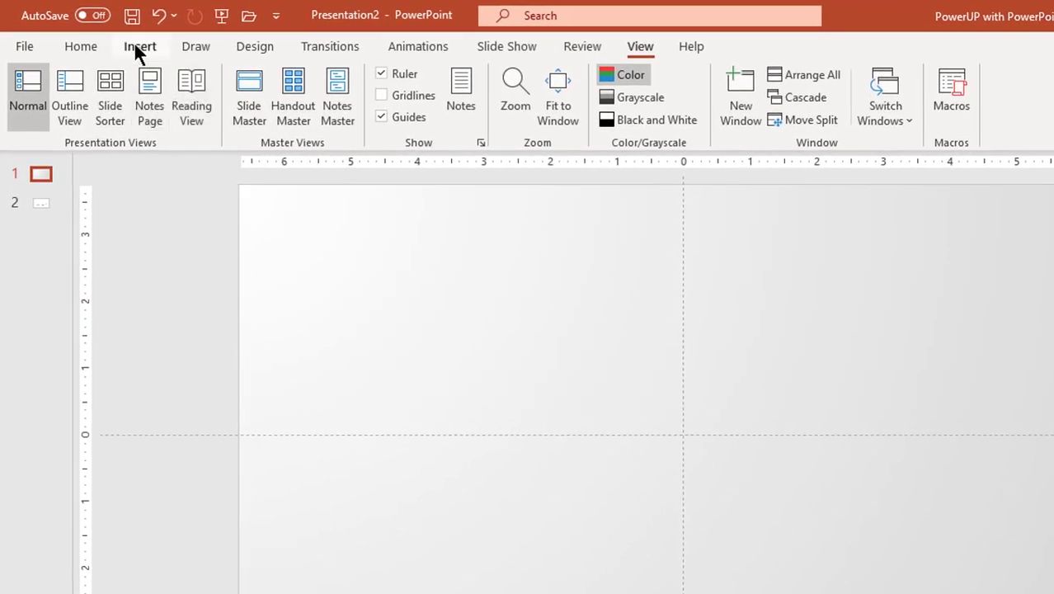
# Draw an oval circle lower left of centre and remove its outline
pyautogui.click(137, 49)
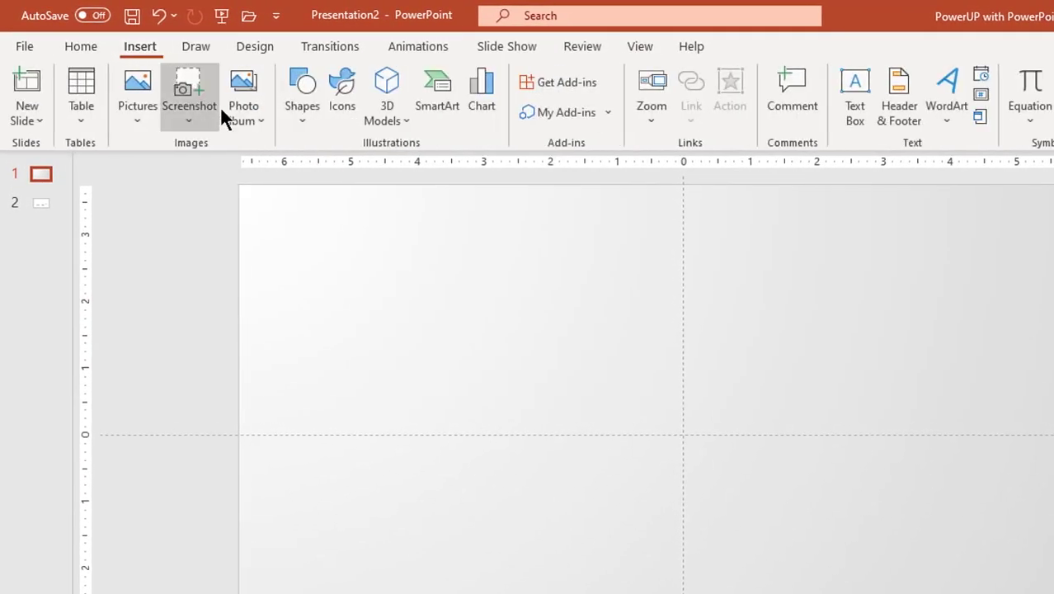
pyautogui.click(295, 130)
pyautogui.click(369, 169)
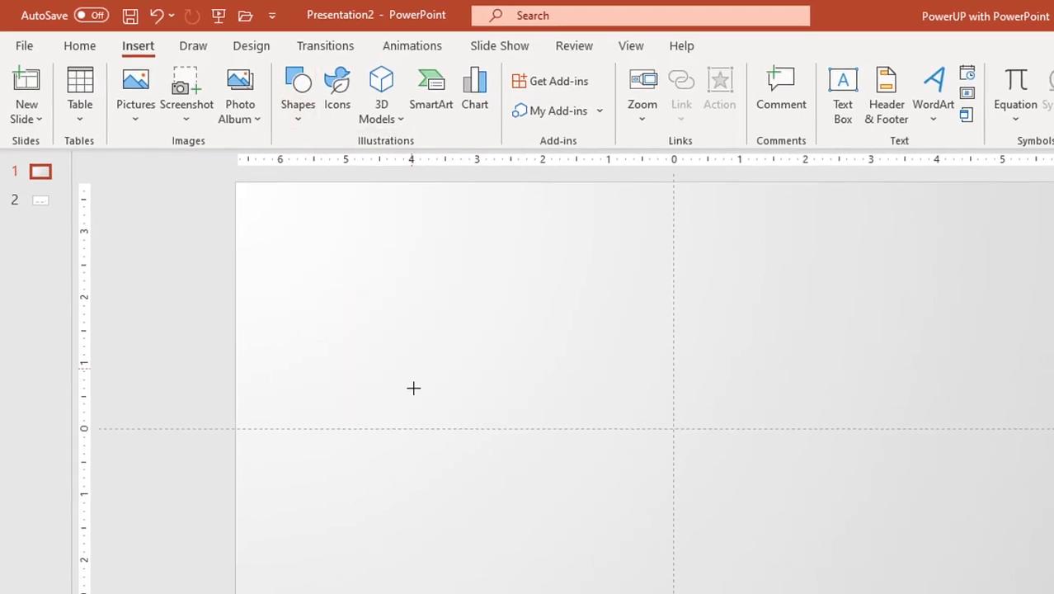
pyautogui.moveTo(299, 306)
pyautogui.mouseDown()
pyautogui.moveTo(452, 446)
pyautogui.moveTo(419, 418)
pyautogui.mouseUp()
pyautogui.moveTo(364, 372)
pyautogui.mouseDown()
pyautogui.moveTo(339, 427)
pyautogui.moveTo(354, 427)
pyautogui.mouseUp()
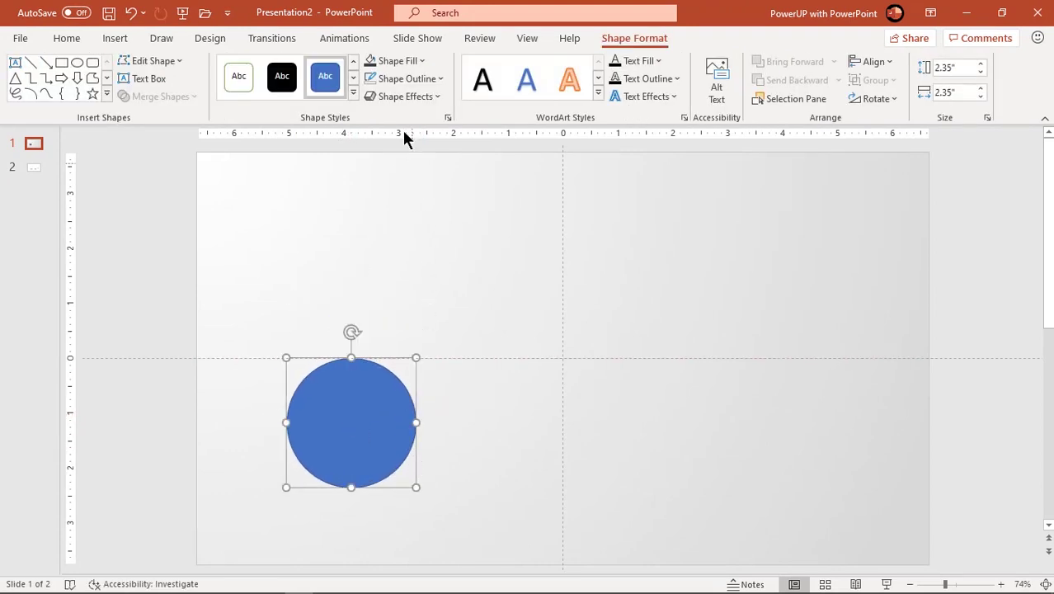
pyautogui.click(404, 79)
pyautogui.click(400, 249)
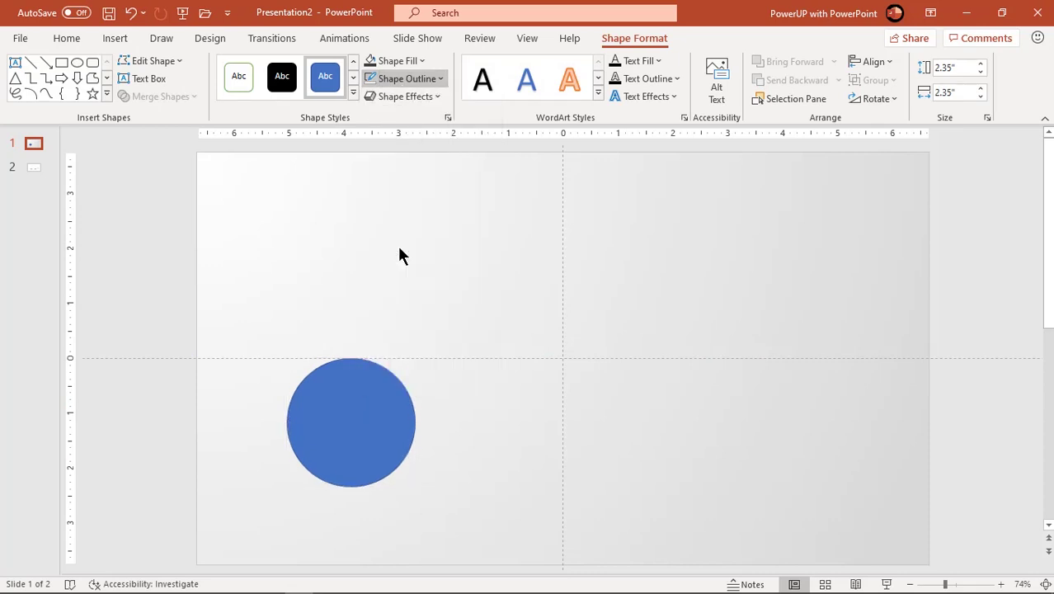
# Set the circle's fill transparency to 52% in Format Shape, then nudge it up and right
pyautogui.rightClick(370, 443)
pyautogui.click(412, 417)
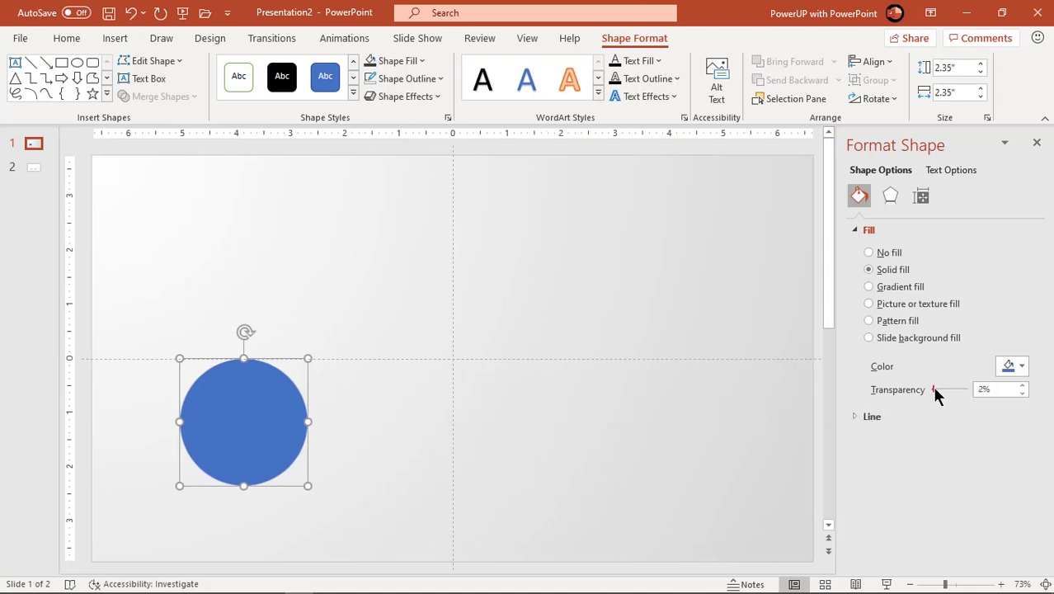
pyautogui.moveTo(937, 395); pyautogui.dragTo(951, 396)
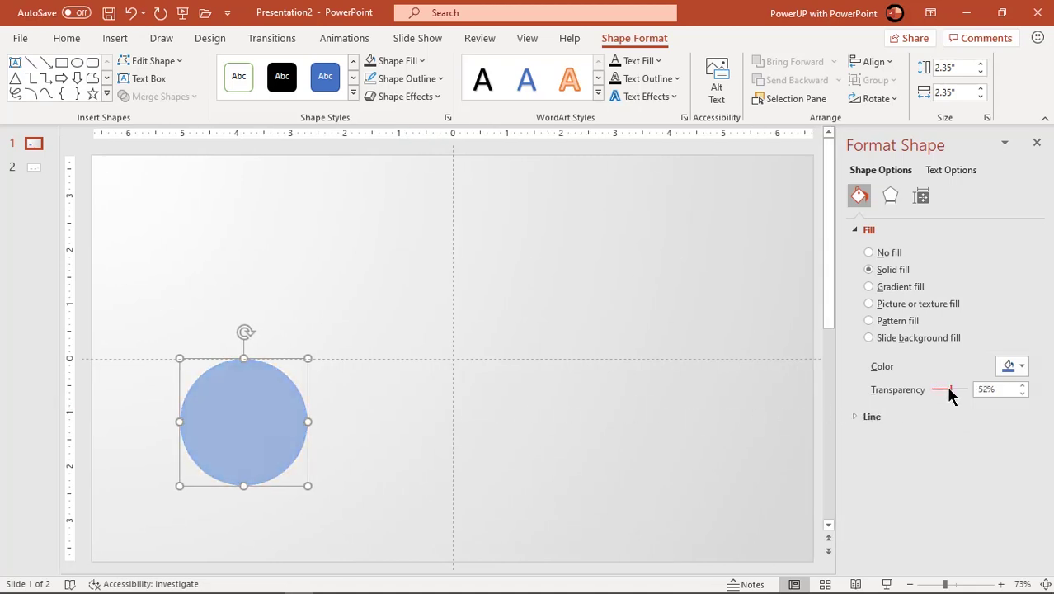
pyautogui.click(1037, 143)
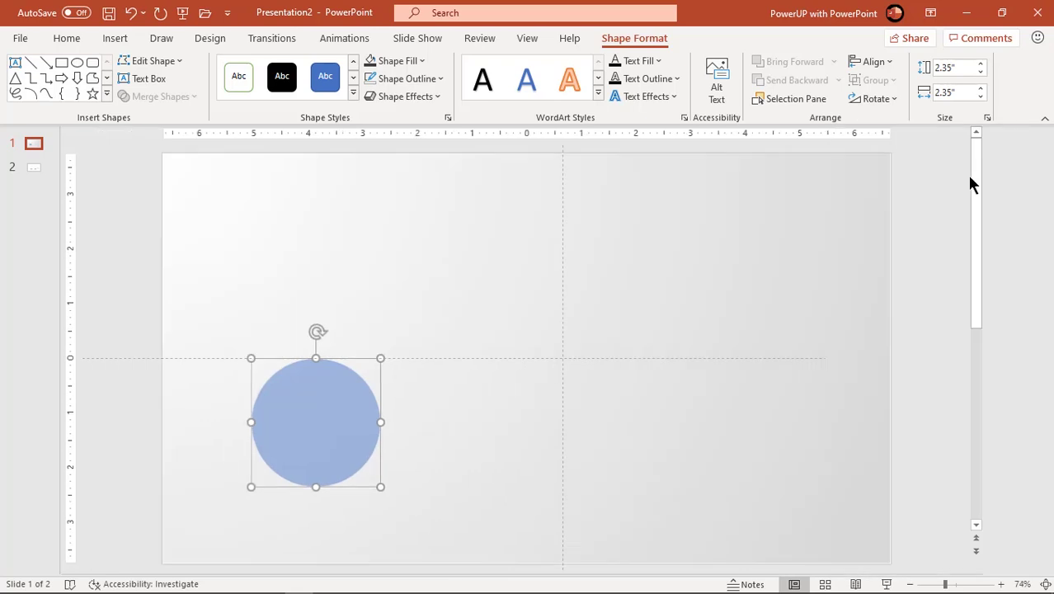
pyautogui.click(653, 398)
pyautogui.moveTo(365, 434); pyautogui.dragTo(370, 418)
# Duplicate the circle twice, placing copies to the lower right and above the pair
pyautogui.hotkey('ctrl', 'd')
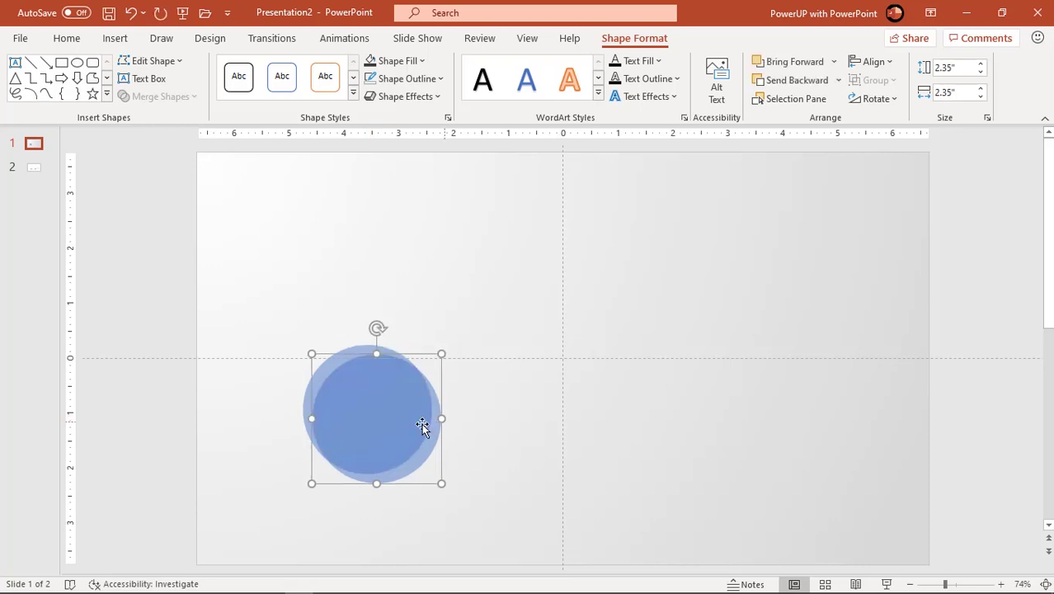
pyautogui.moveTo(389, 426)
pyautogui.mouseDown()
pyautogui.moveTo(473, 455)
pyautogui.moveTo(488, 436)
pyautogui.mouseUp()
pyautogui.click(624, 433)
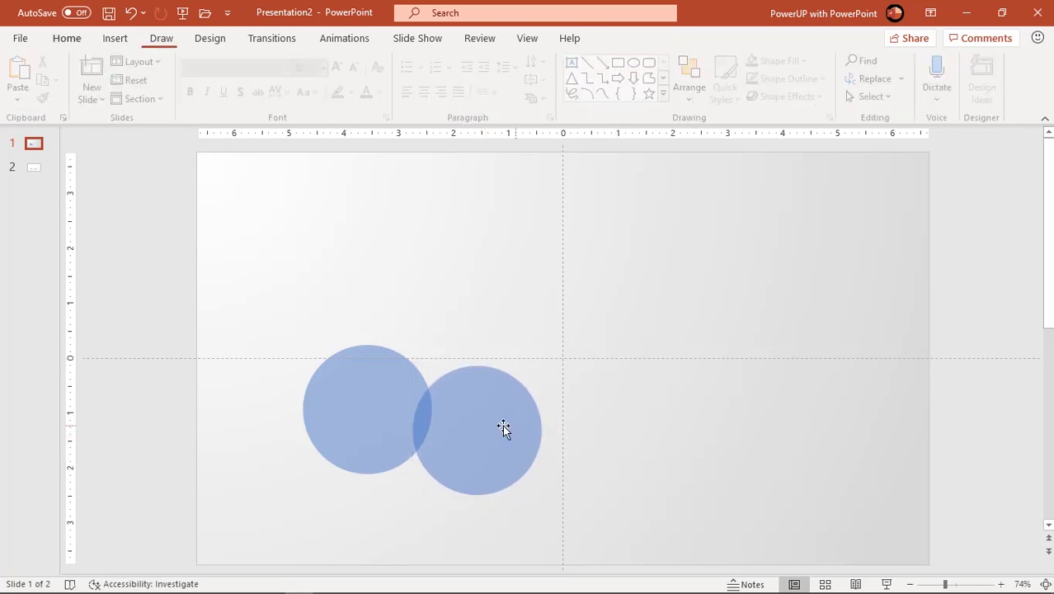
pyautogui.click(501, 426)
pyautogui.hotkey('ctrl', 'd')
pyautogui.moveTo(487, 449); pyautogui.dragTo(446, 341)
# Copy the top circle, shrink it to 1.43 inches, and place small copies at upper left and bottom left
pyautogui.click(622, 397)
pyautogui.click(471, 328)
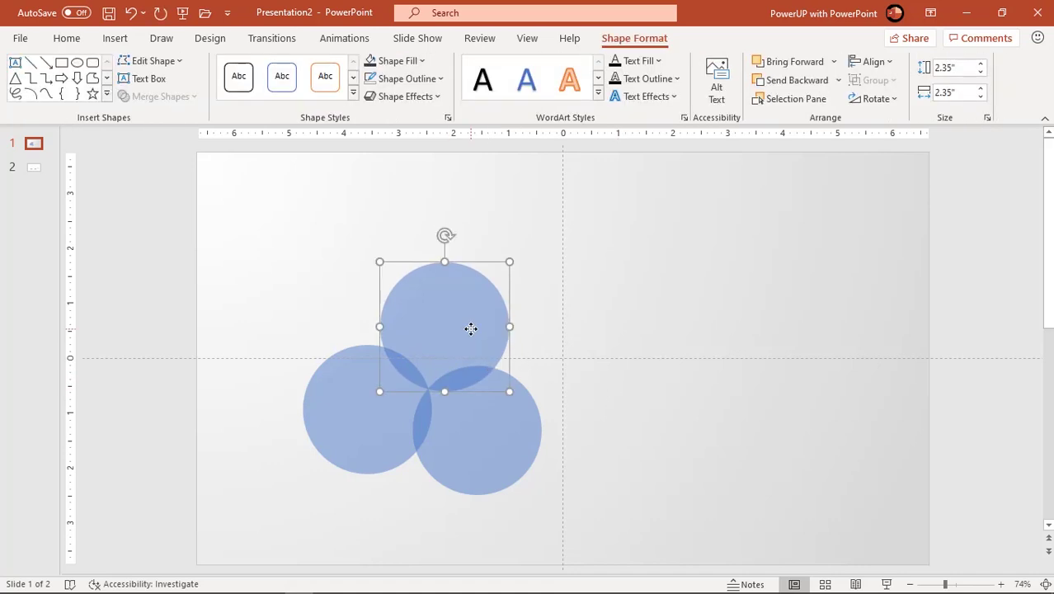
pyautogui.moveTo(471, 328); pyautogui.dragTo(613, 330)
pyautogui.moveTo(652, 389); pyautogui.dragTo(626, 365)
pyautogui.moveTo(565, 325)
pyautogui.mouseDown()
pyautogui.moveTo(344, 316)
pyautogui.moveTo(360, 337)
pyautogui.moveTo(369, 322)
pyautogui.mouseUp()
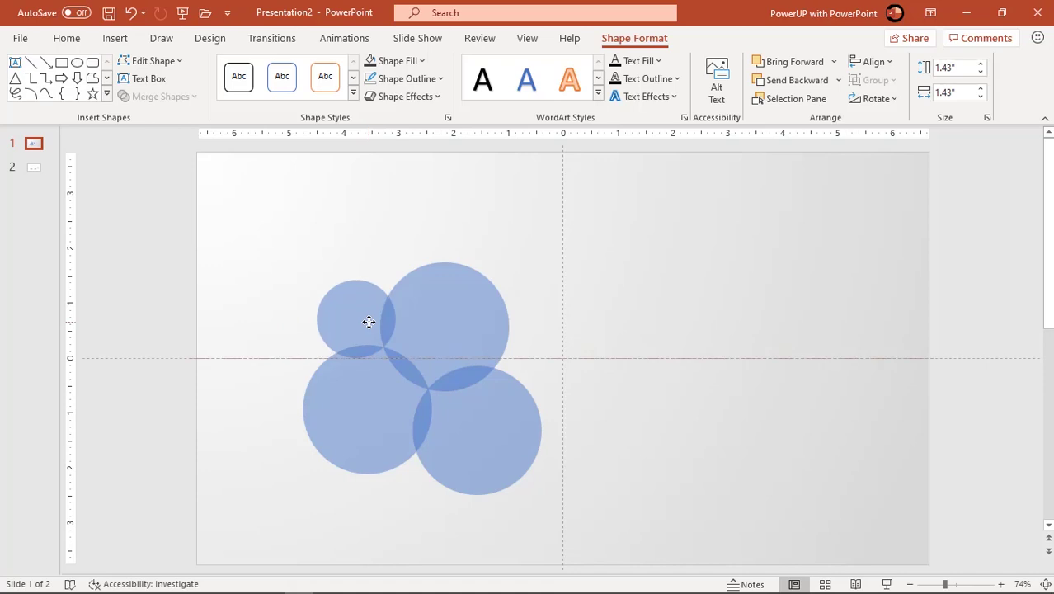
pyautogui.click(580, 371)
pyautogui.click(352, 316)
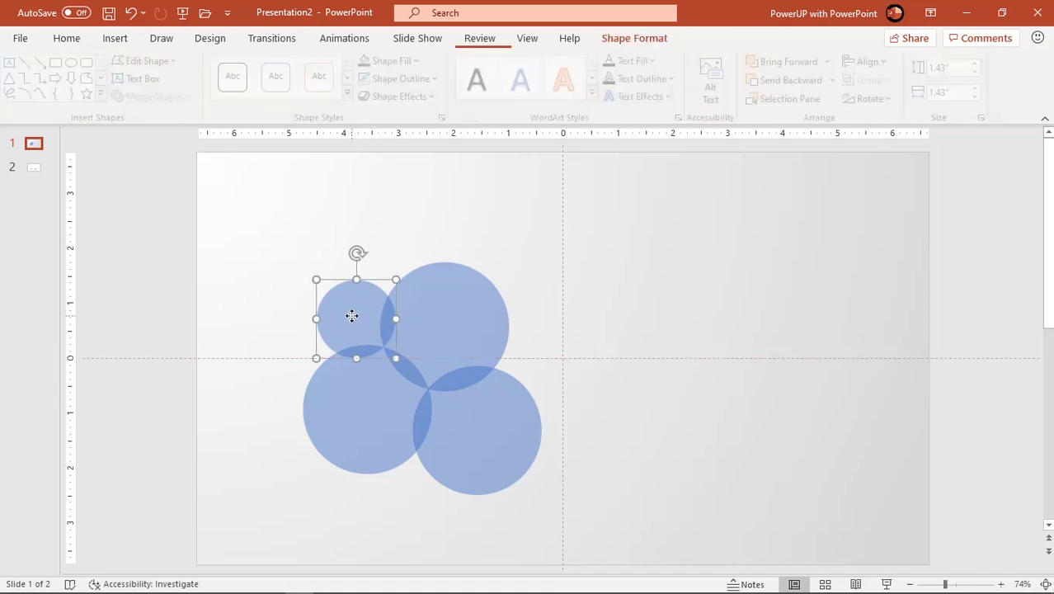
pyautogui.moveTo(352, 316)
pyautogui.mouseDown()
pyautogui.moveTo(324, 477)
pyautogui.moveTo(334, 486)
pyautogui.mouseUp()
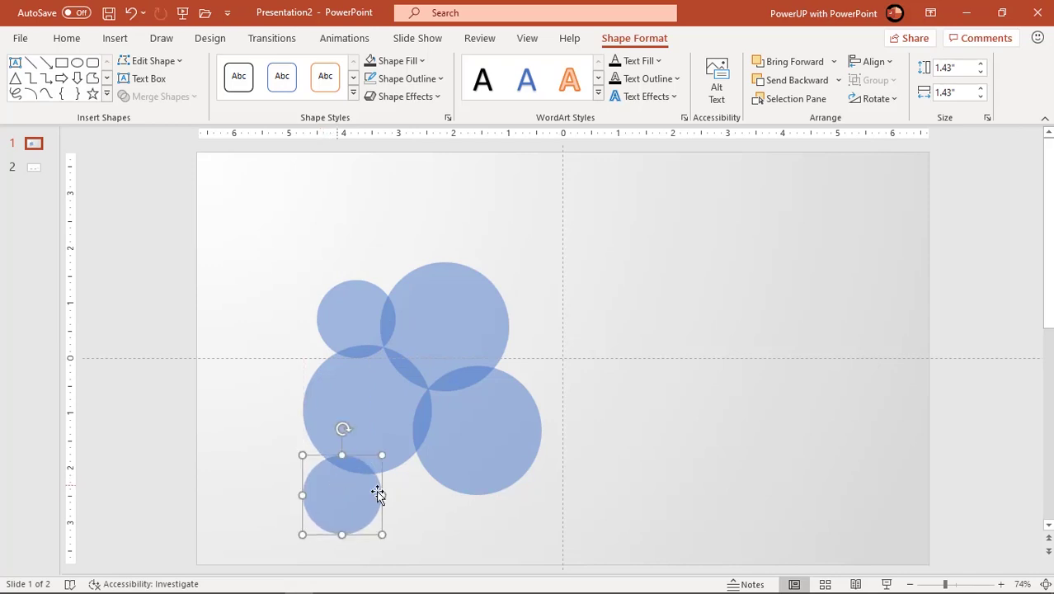
# Add a 1.2-inch circle near the bottom left and more small circles around the cluster
pyautogui.click(391, 514)
pyautogui.click(351, 497)
pyautogui.hotkey('ctrl', 'd')
pyautogui.moveTo(351, 498); pyautogui.dragTo(400, 478)
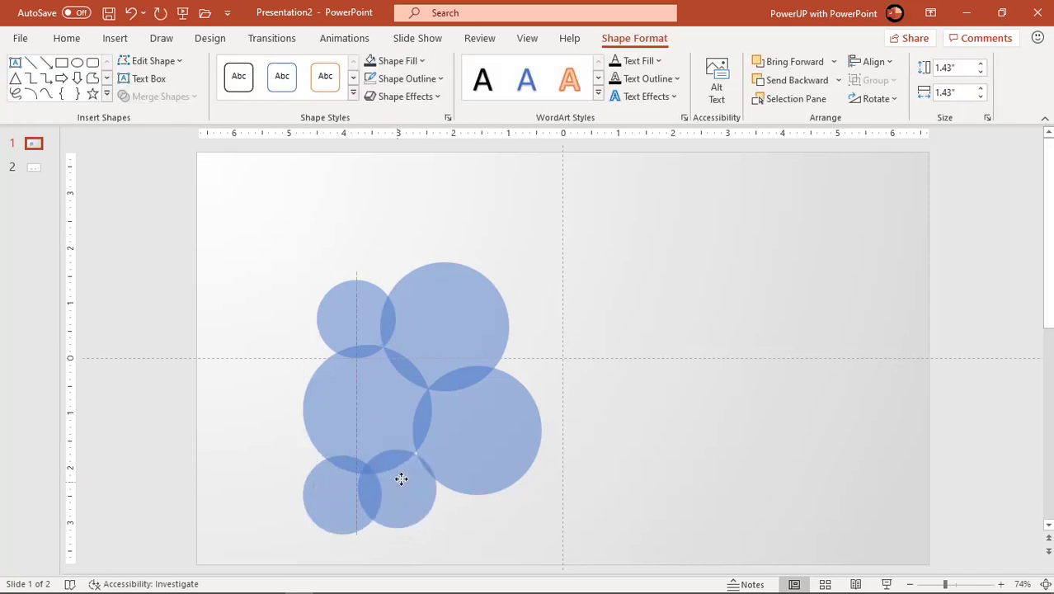
pyautogui.moveTo(441, 521); pyautogui.dragTo(407, 489)
pyautogui.click(474, 515)
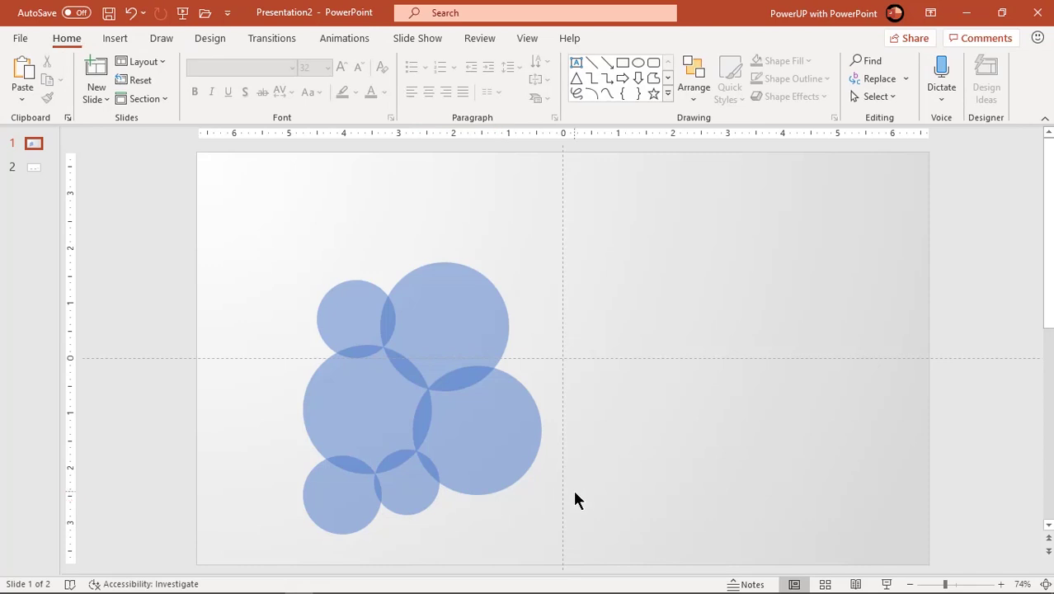
pyautogui.moveTo(353, 493); pyautogui.dragTo(543, 221)
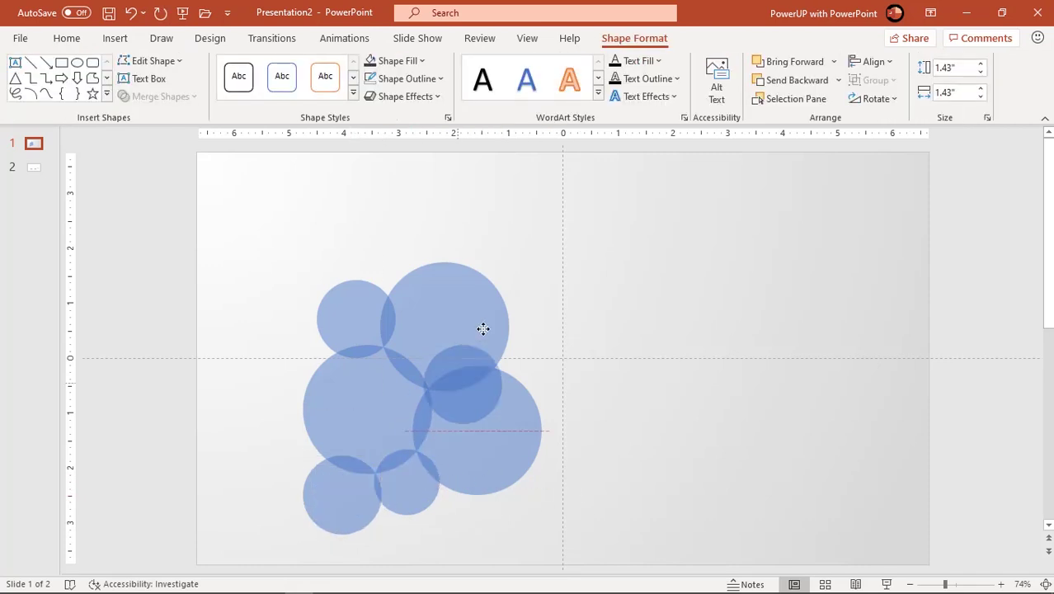
pyautogui.moveTo(543, 221); pyautogui.dragTo(245, 336)
pyautogui.click(606, 286)
pyautogui.click(637, 431)
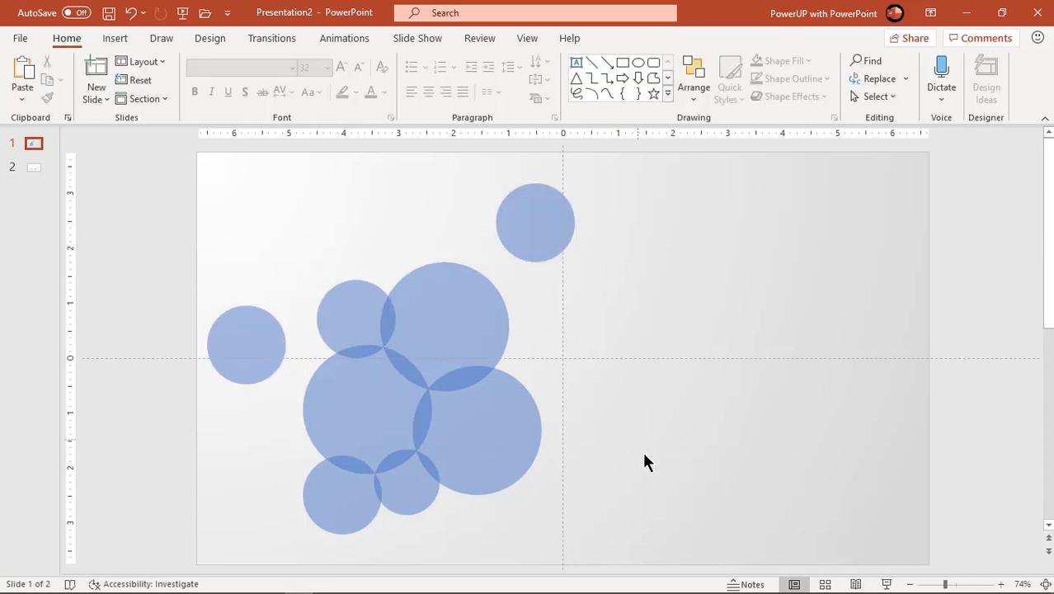
# Duplicate the whole circle cluster onto the right side and fill the copy dark grey
pyautogui.moveTo(732, 544)
pyautogui.mouseDown()
pyautogui.moveTo(175, 201)
pyautogui.moveTo(179, 177)
pyautogui.mouseUp()
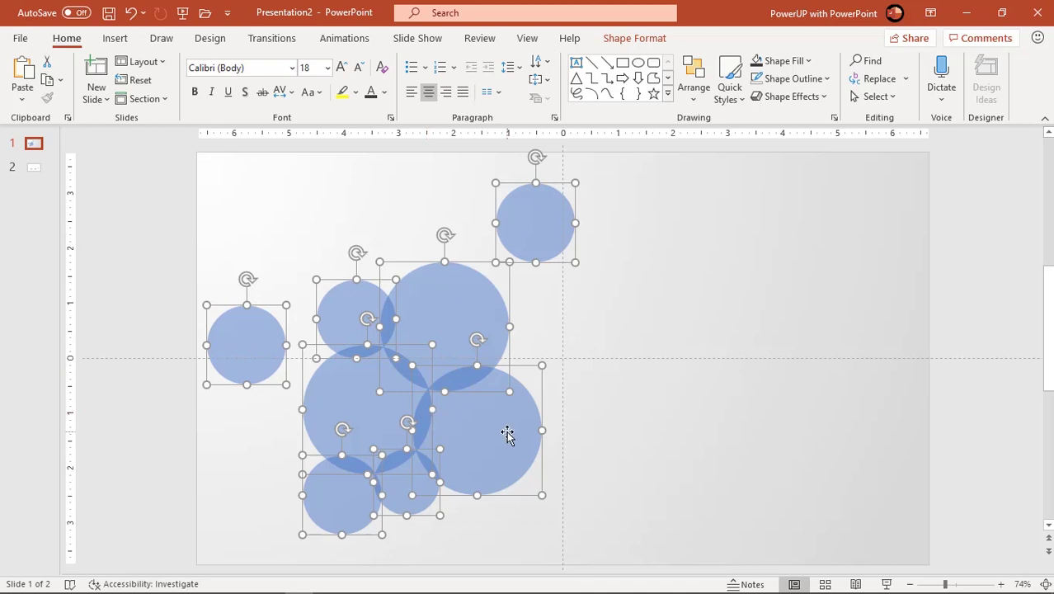
pyautogui.hotkey('ctrl', 'd')
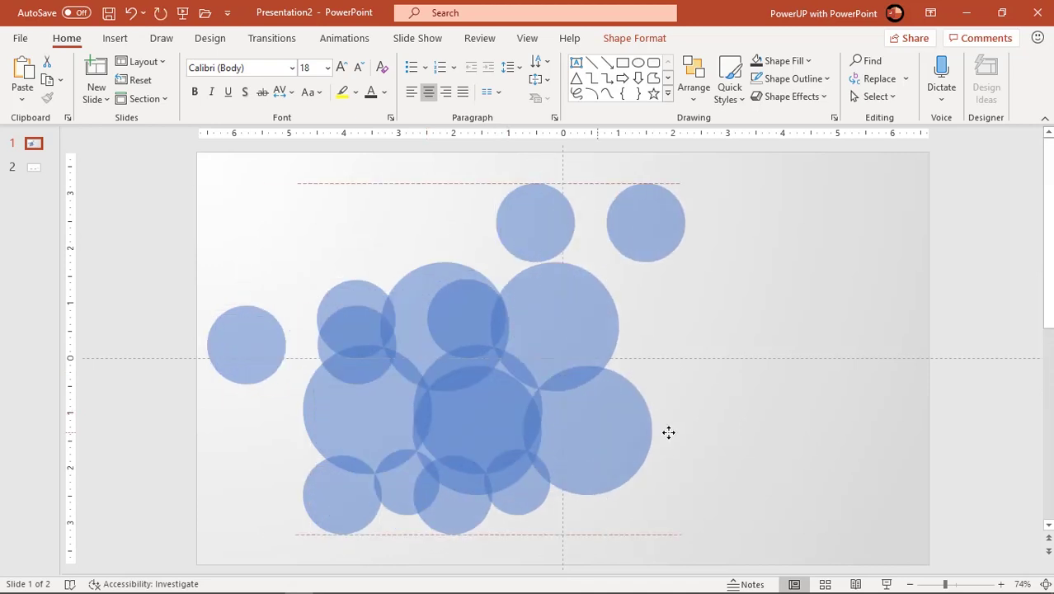
pyautogui.moveTo(497, 441); pyautogui.dragTo(785, 436)
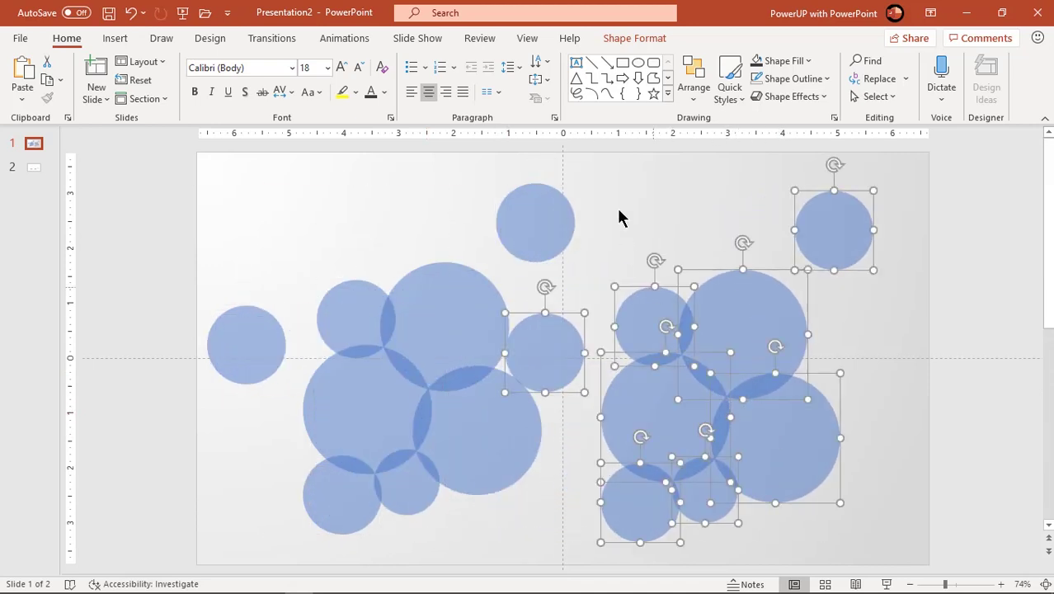
pyautogui.click(633, 39)
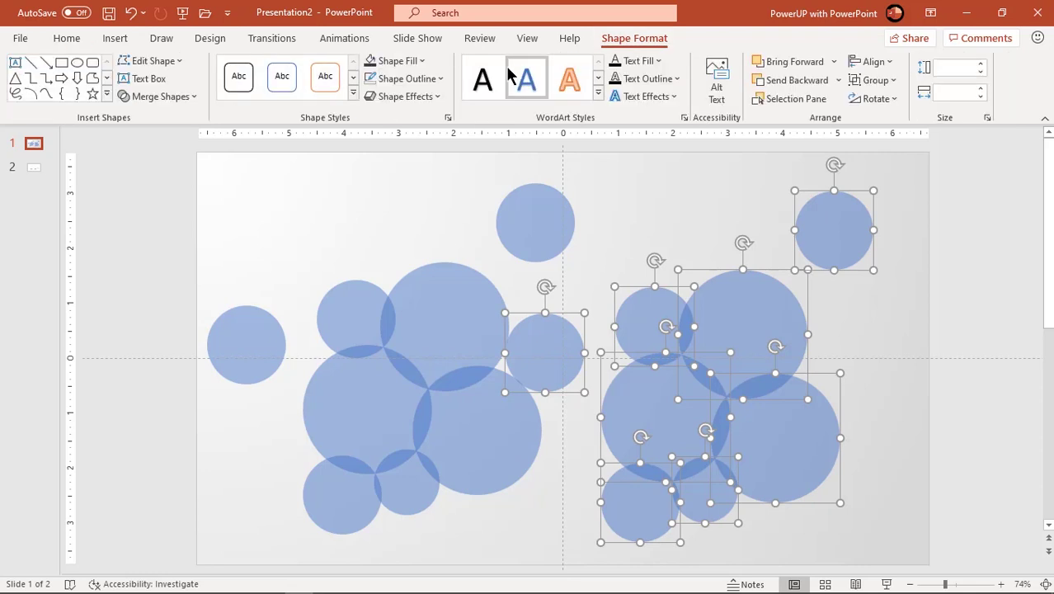
pyautogui.click(413, 65)
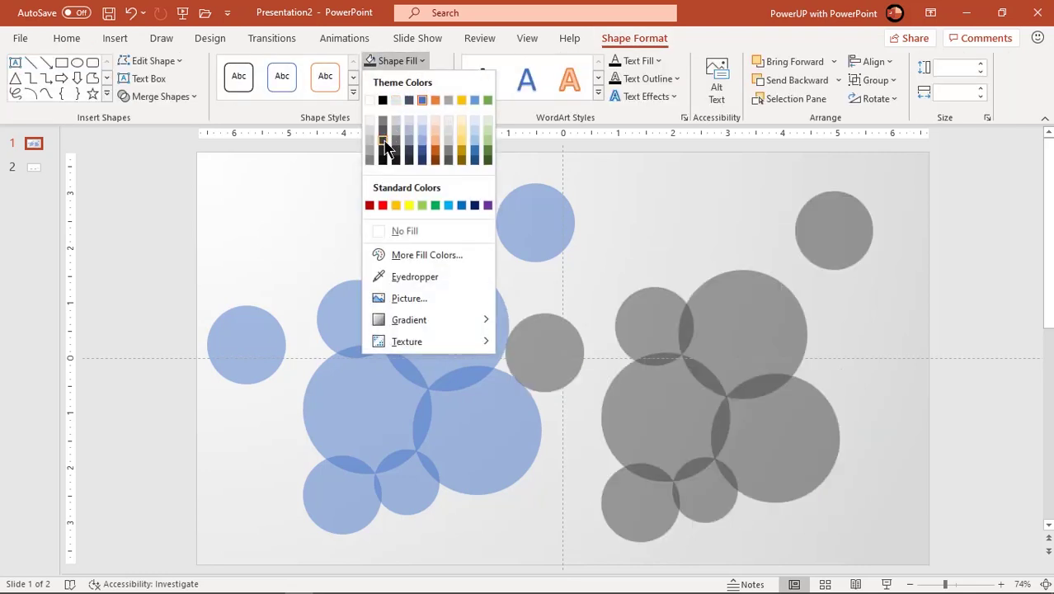
pyautogui.click(382, 143)
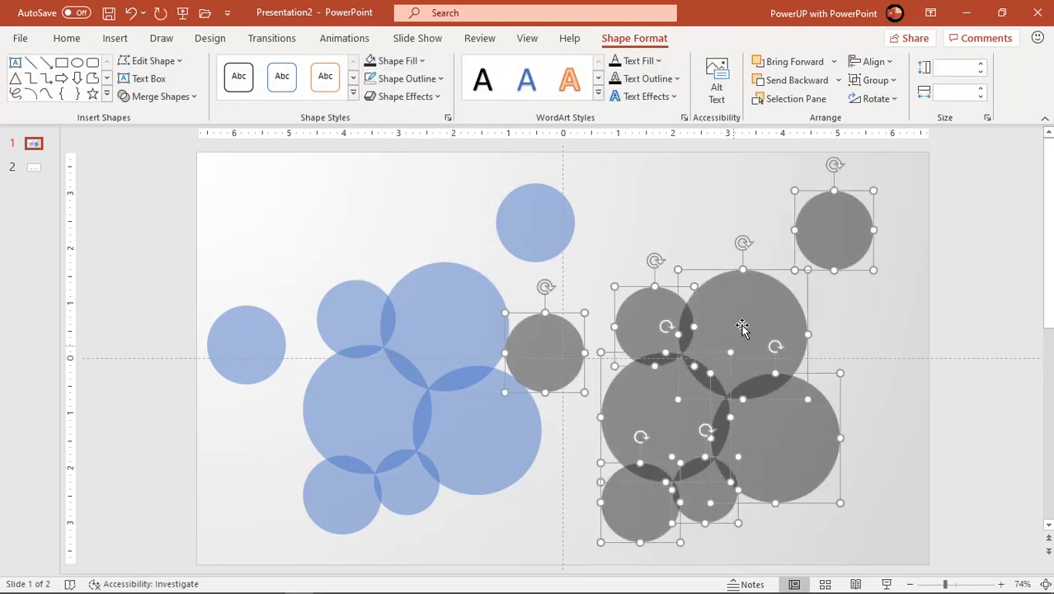
# Align the grey circles exactly over the blue ones and shrink them into smaller inner circles
pyautogui.moveTo(744, 322); pyautogui.dragTo(454, 307)
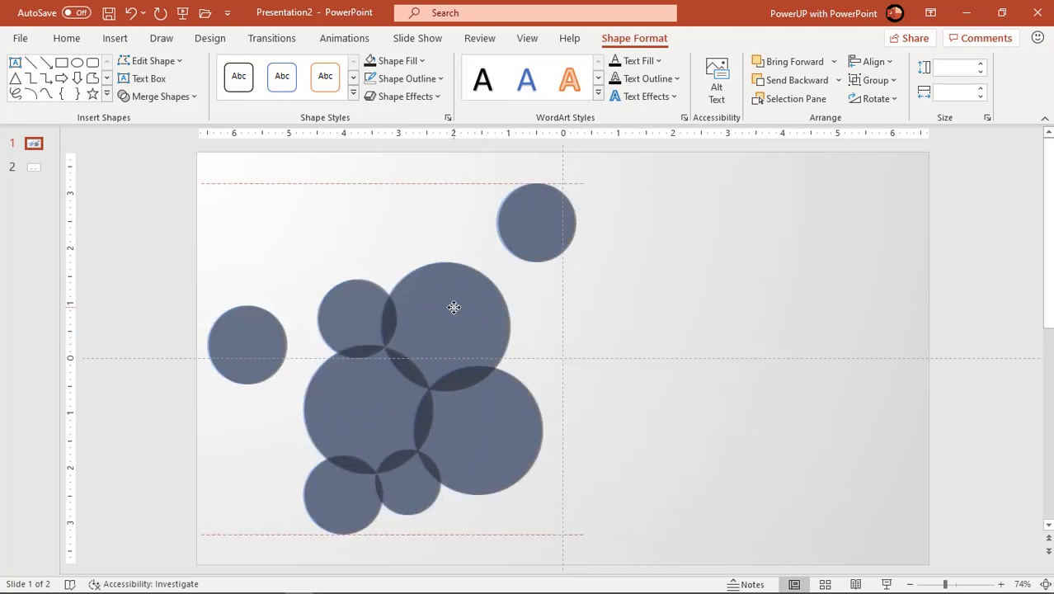
pyautogui.moveTo(449, 307); pyautogui.dragTo(447, 307)
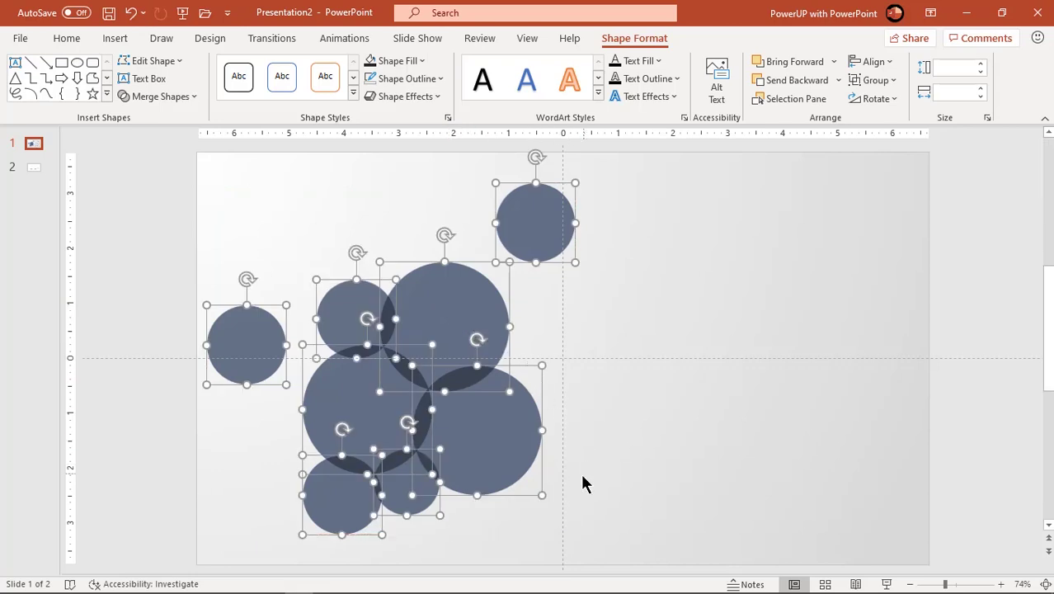
pyautogui.moveTo(543, 494); pyautogui.dragTo(522, 467)
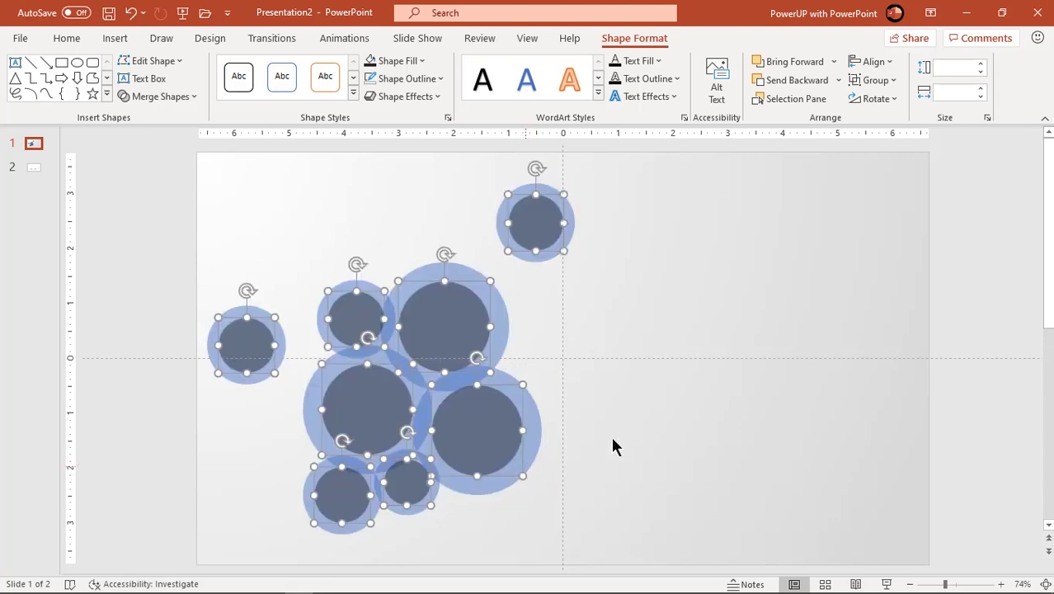
pyautogui.click(685, 435)
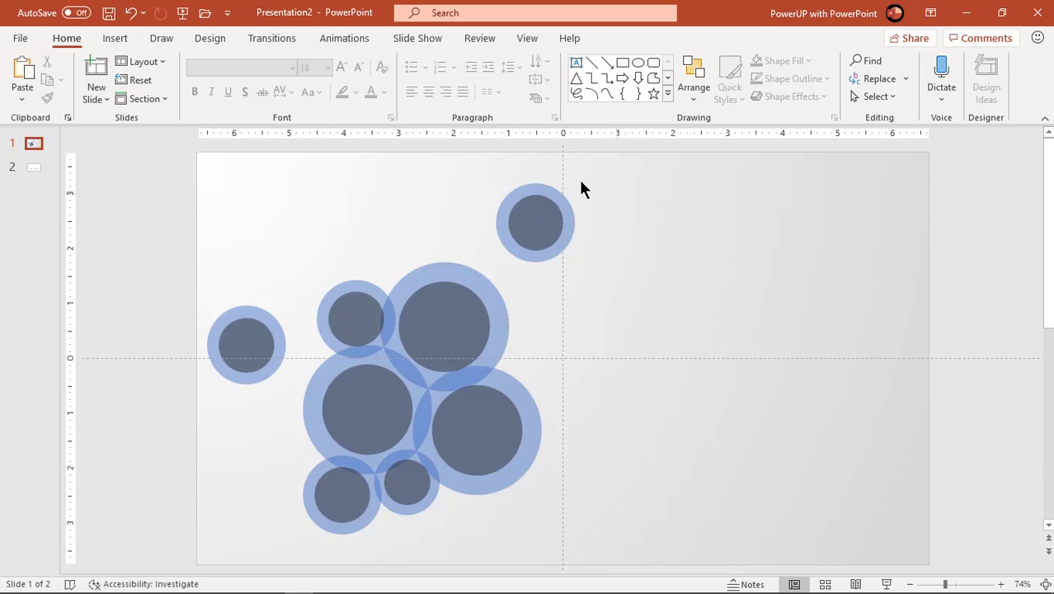
# Shift-select the six overlapping blue circles and combine them with Merge Shapes > Union
pyautogui.click(451, 265)
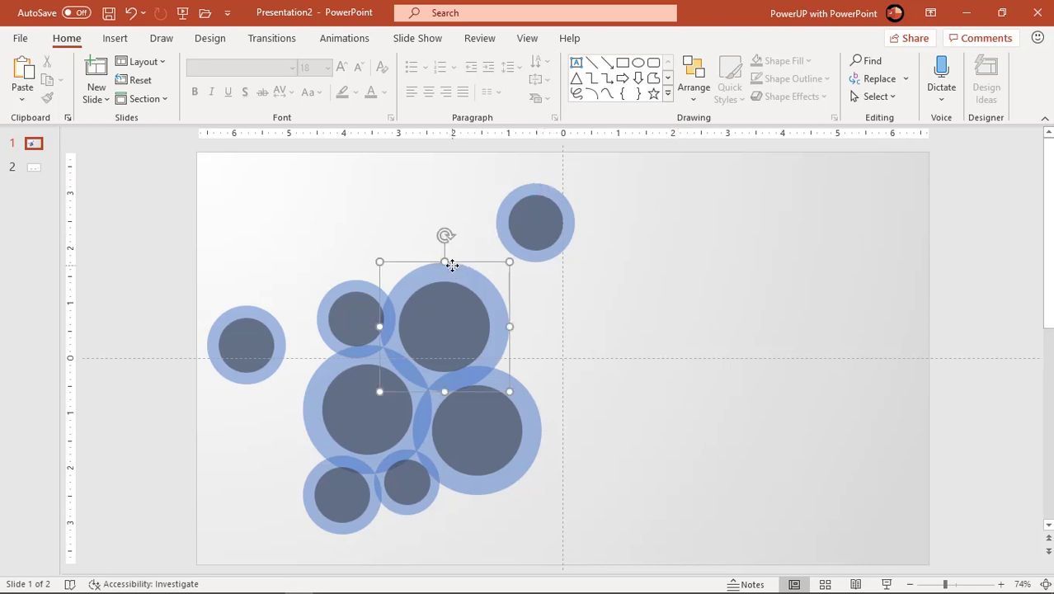
pyautogui.keyDown('shift'); pyautogui.click(355, 285); pyautogui.keyUp('shift')
pyautogui.keyDown('shift'); pyautogui.click(319, 402); pyautogui.keyUp('shift')
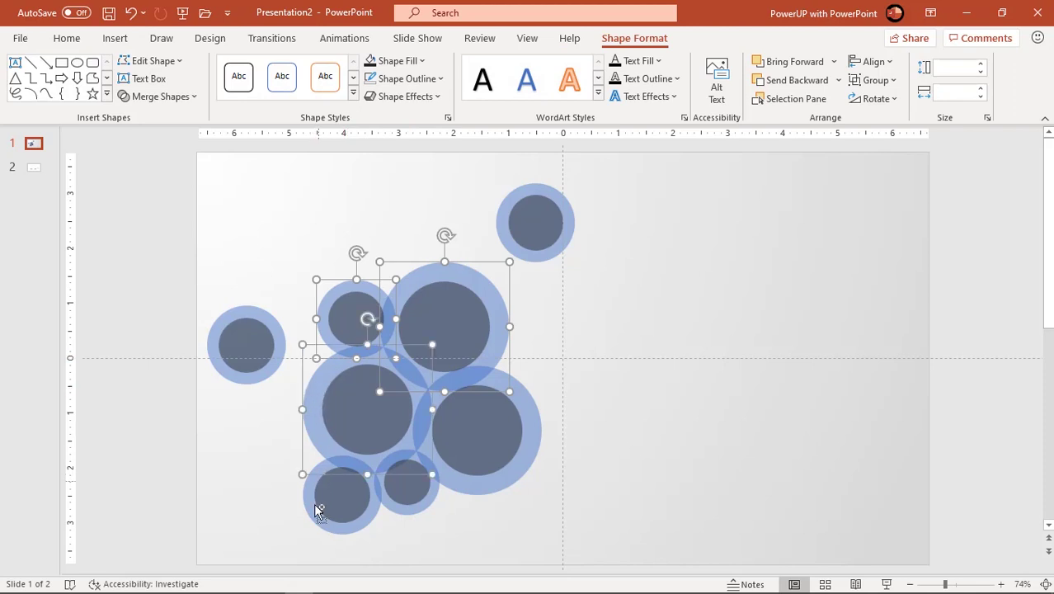
pyautogui.keyDown('shift'); pyautogui.click(324, 528); pyautogui.keyUp('shift')
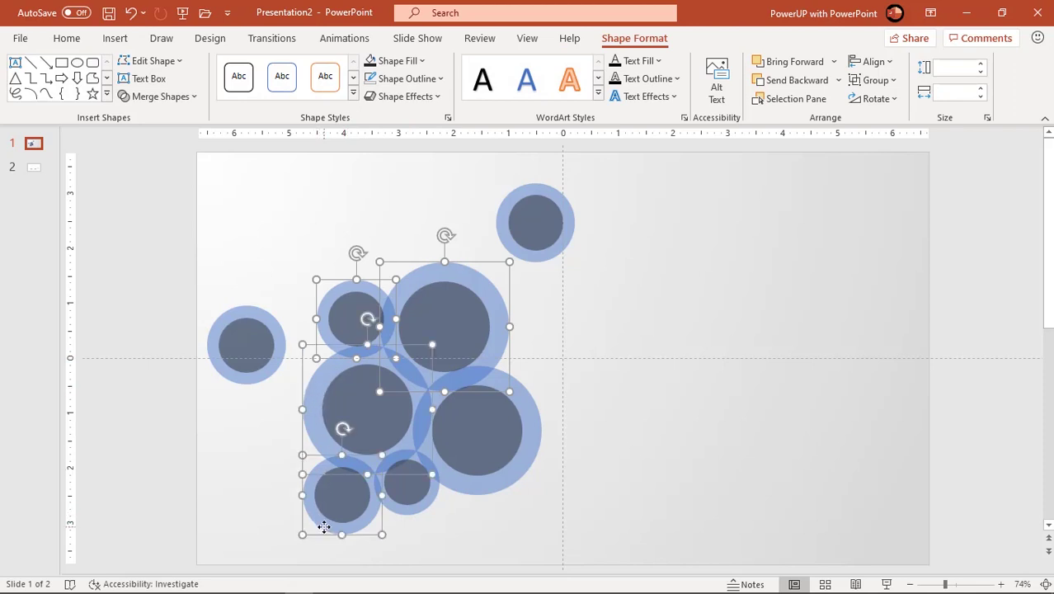
pyautogui.keyDown('shift'); pyautogui.click(425, 507); pyautogui.keyUp('shift')
pyautogui.keyDown('shift'); pyautogui.click(504, 485); pyautogui.keyUp('shift')
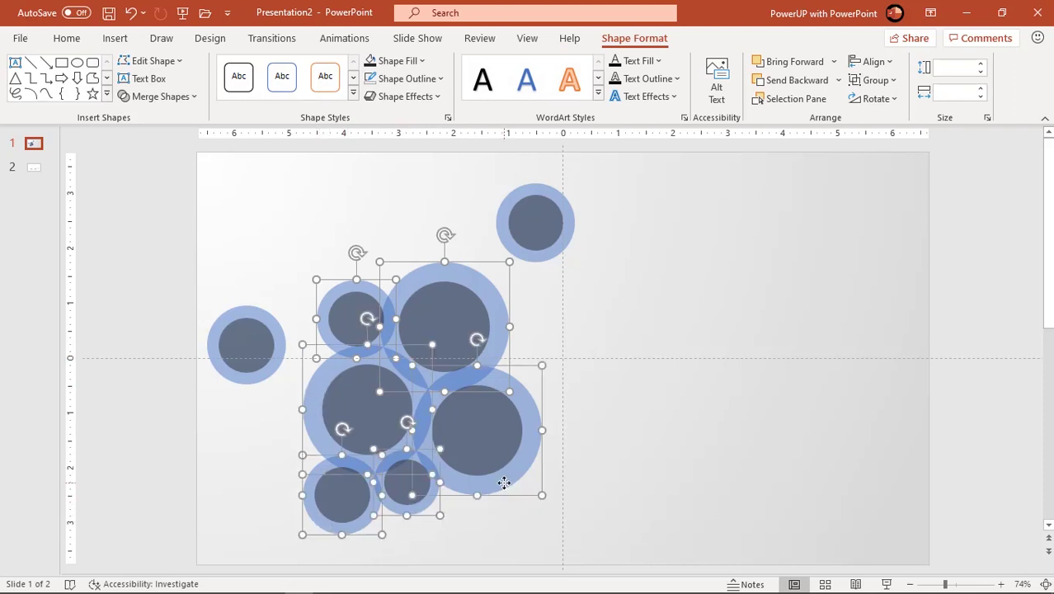
pyautogui.click(177, 101)
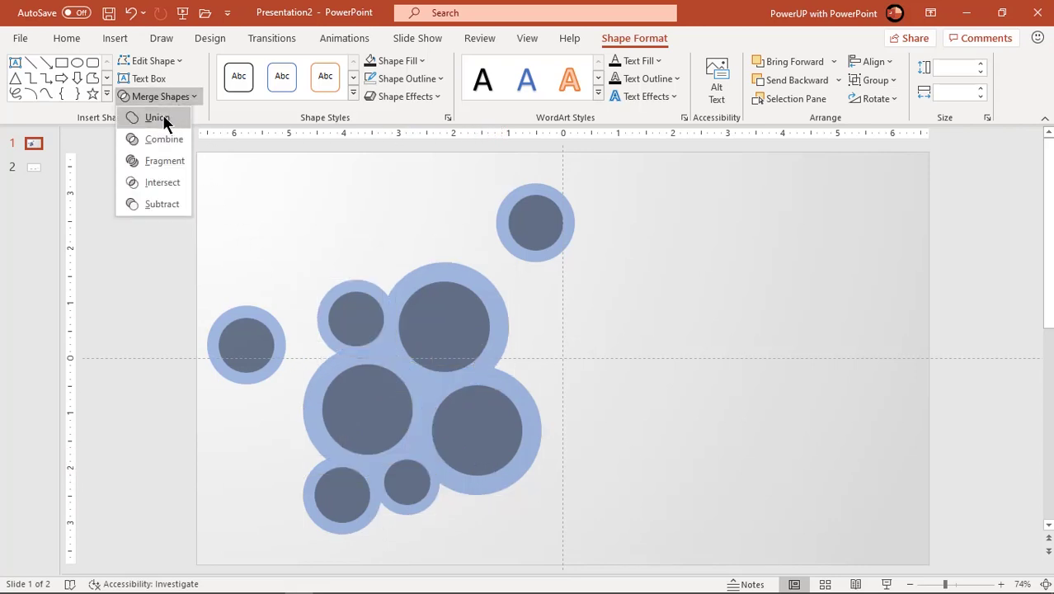
pyautogui.click(157, 118)
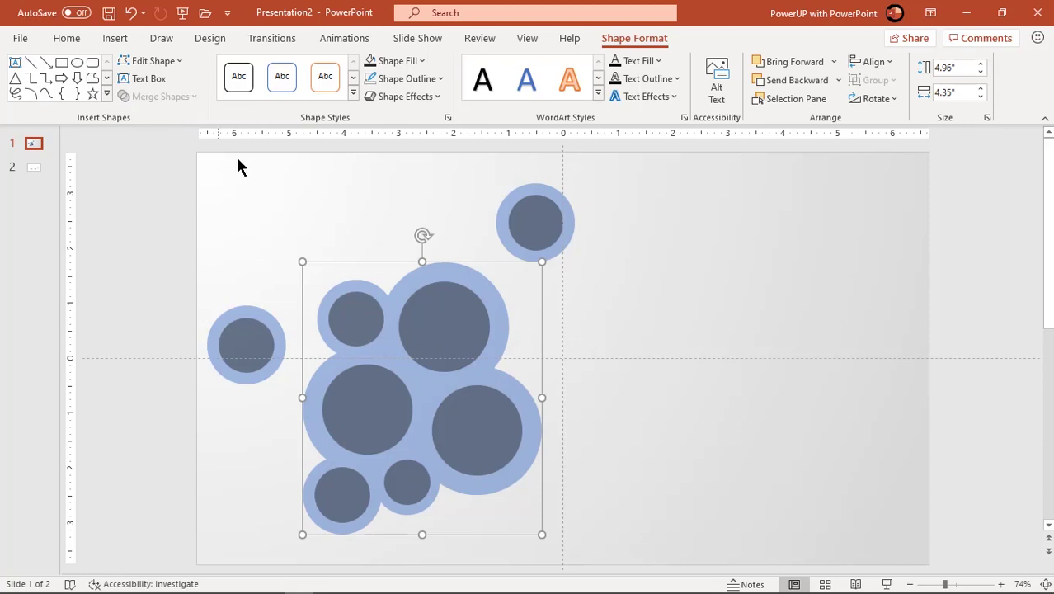
# Make the merged shape fully opaque and switch its fill to a linear gradient
pyautogui.rightClick(429, 392)
pyautogui.click(483, 357)
pyautogui.moveTo(951, 390); pyautogui.dragTo(906, 390)
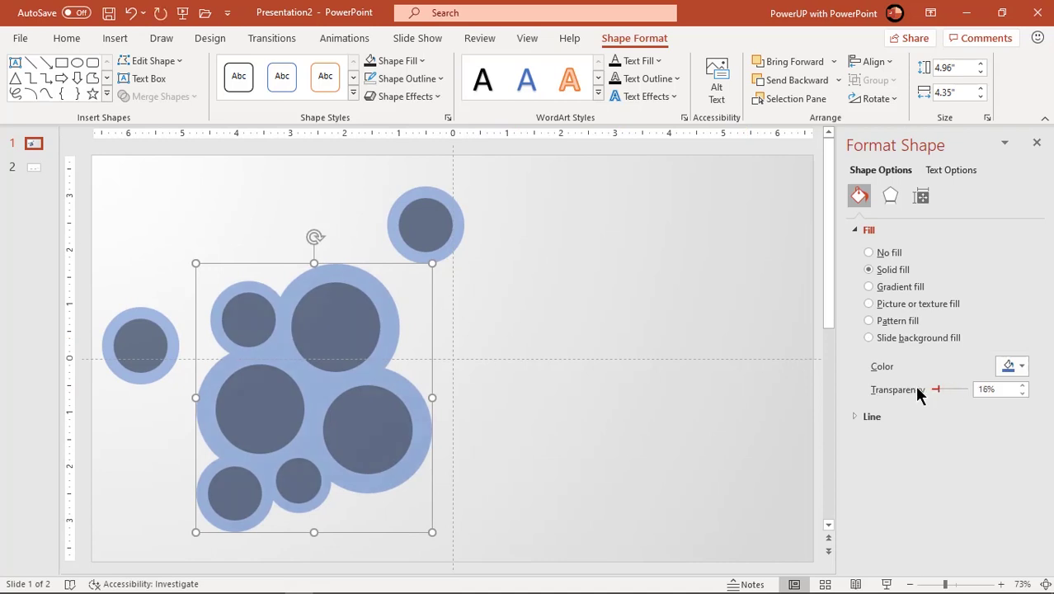
pyautogui.click(889, 295)
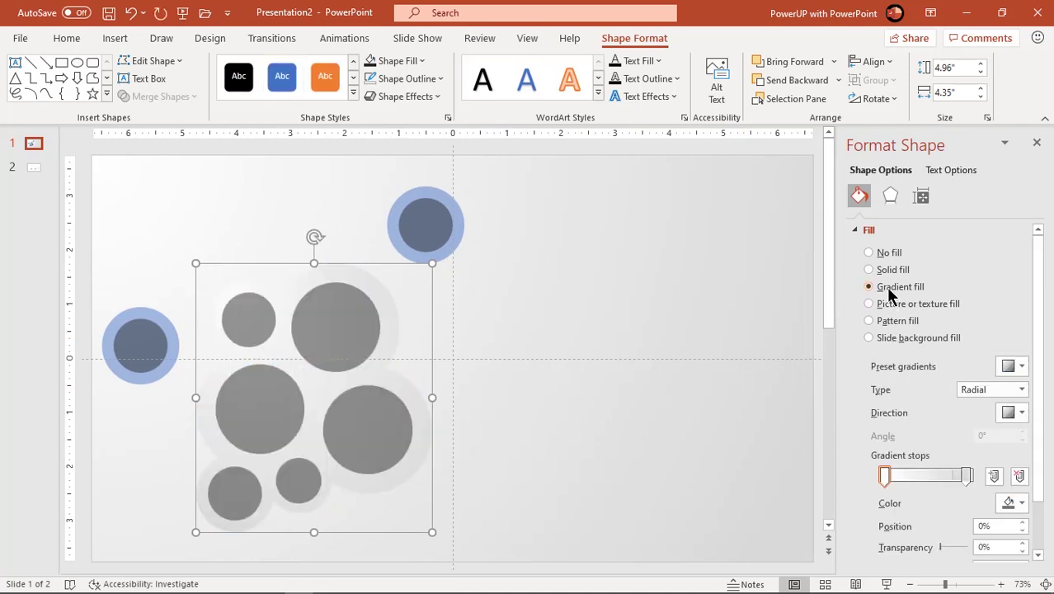
pyautogui.click(979, 391)
pyautogui.click(973, 404)
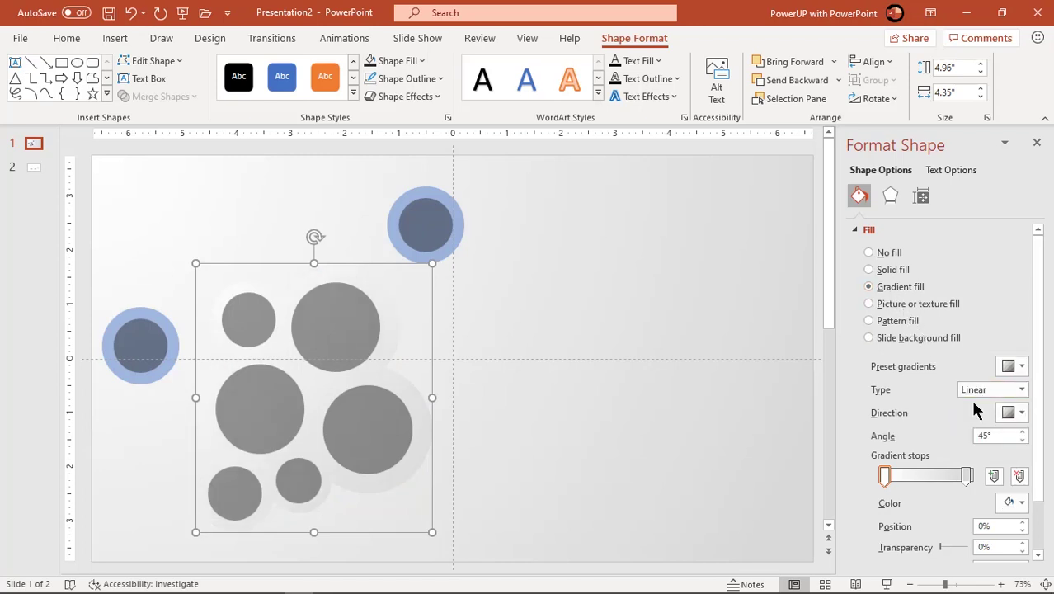
# Colour the first gradient stop yellow-green and the right stop green
pyautogui.click(1012, 504)
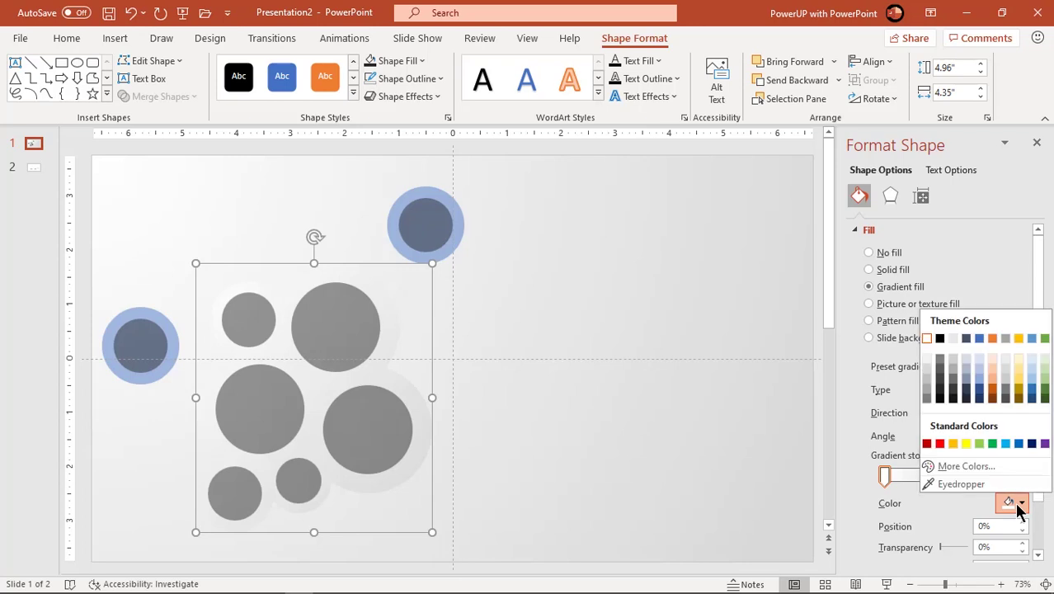
pyautogui.click(965, 467)
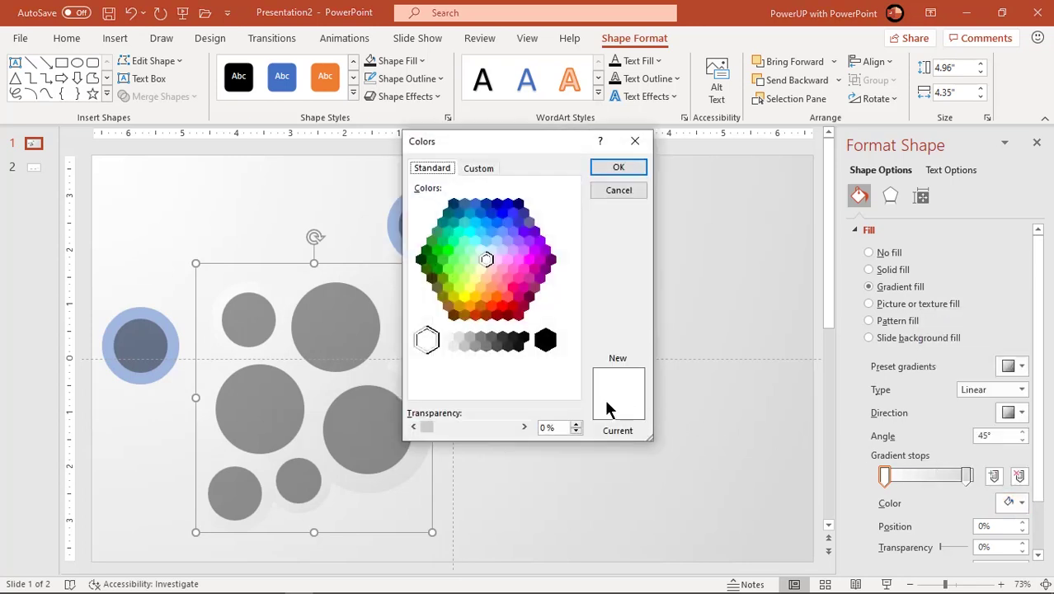
pyautogui.click(459, 288)
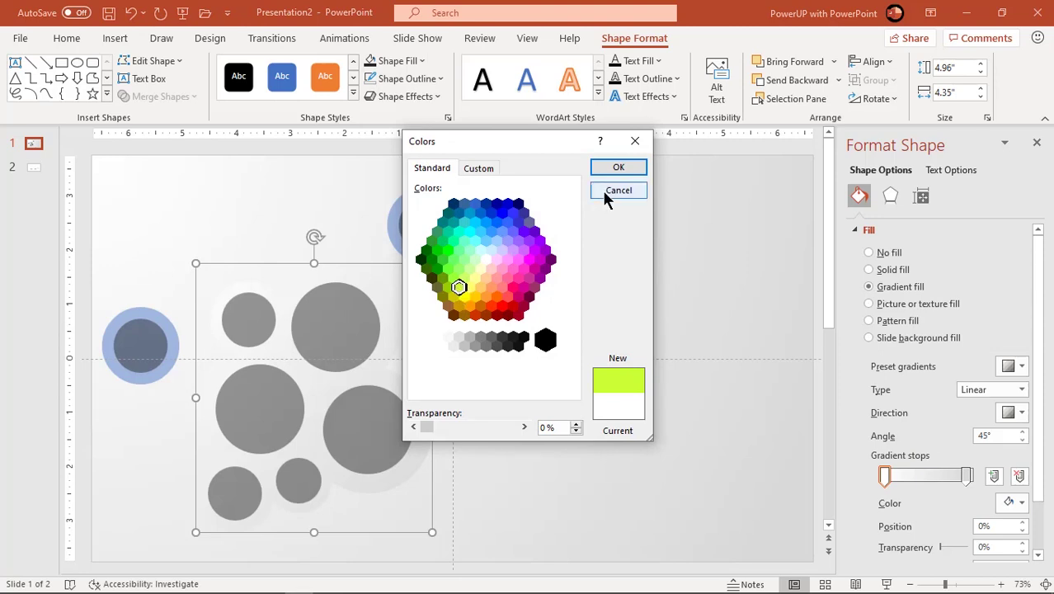
pyautogui.click(622, 167)
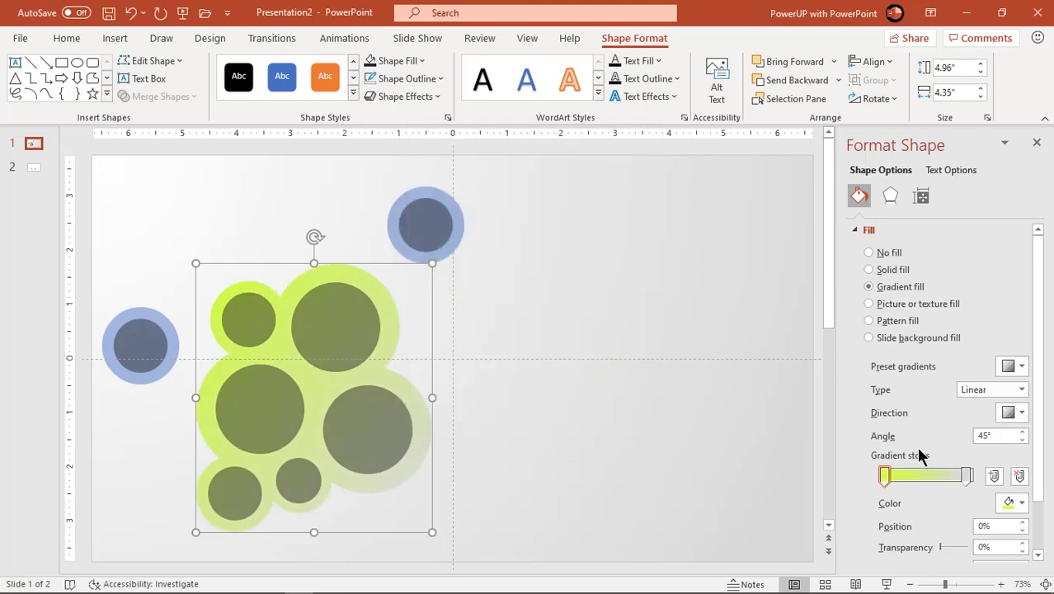
pyautogui.click(966, 478)
pyautogui.click(1014, 503)
pyautogui.click(966, 469)
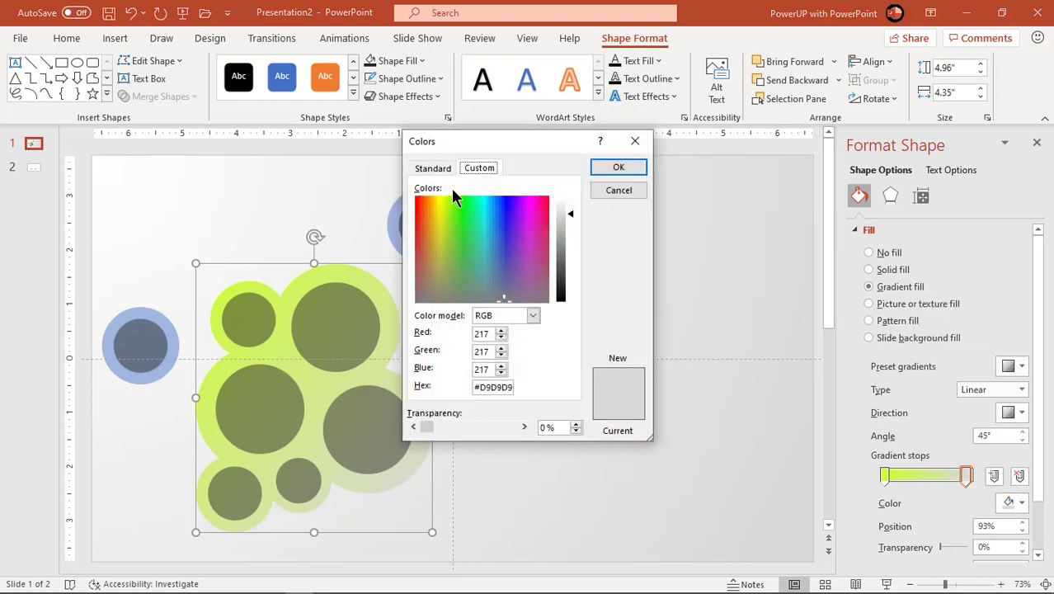
pyautogui.click(434, 168)
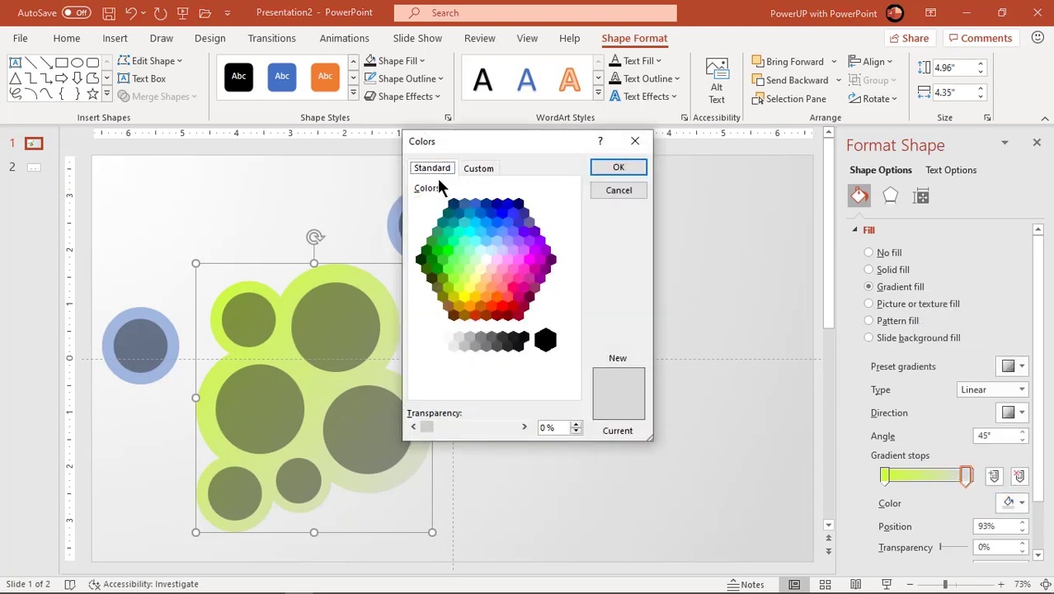
pyautogui.click(438, 252)
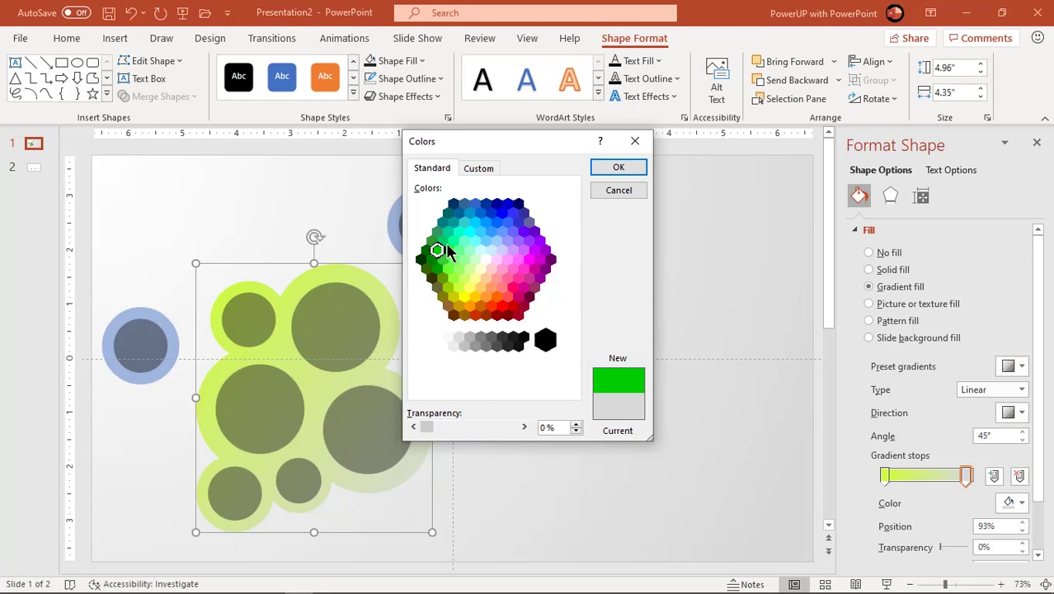
pyautogui.click(444, 242)
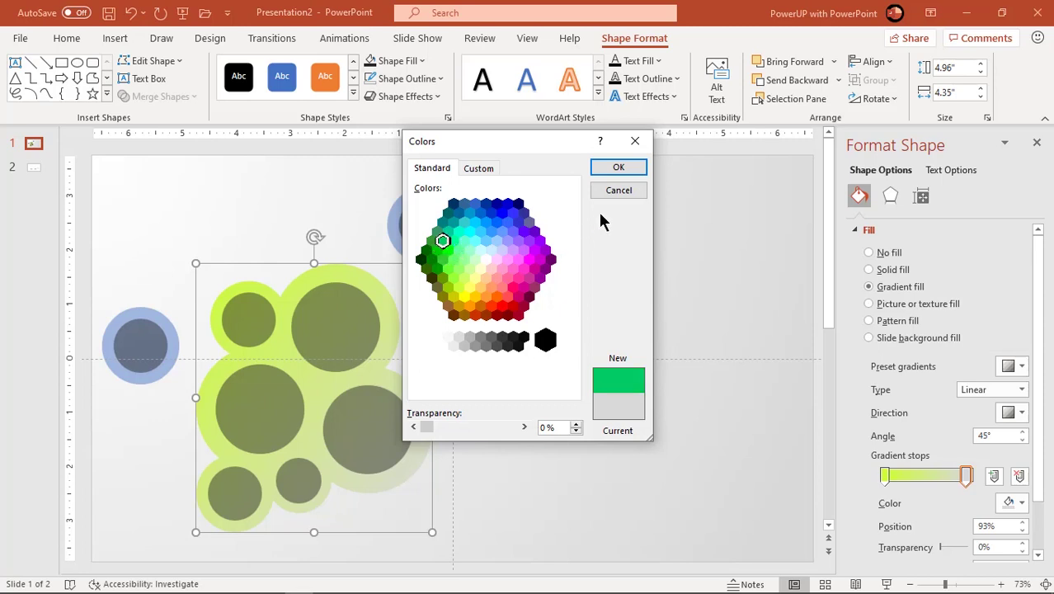
pyautogui.click(628, 170)
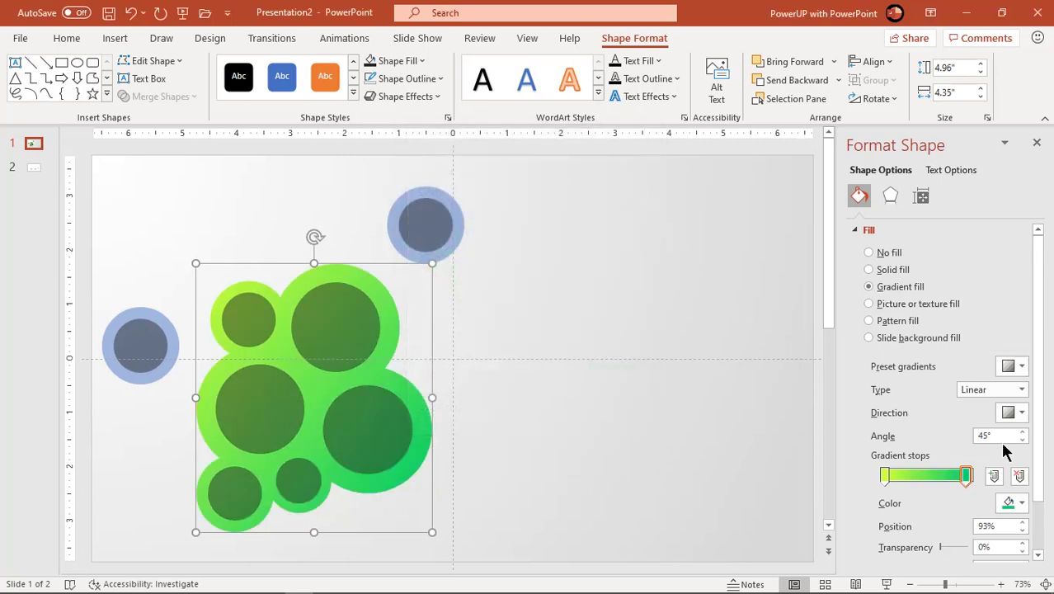
# Set the gradient direction to vertical 90° and move the right stop to 100%
pyautogui.click(1017, 415)
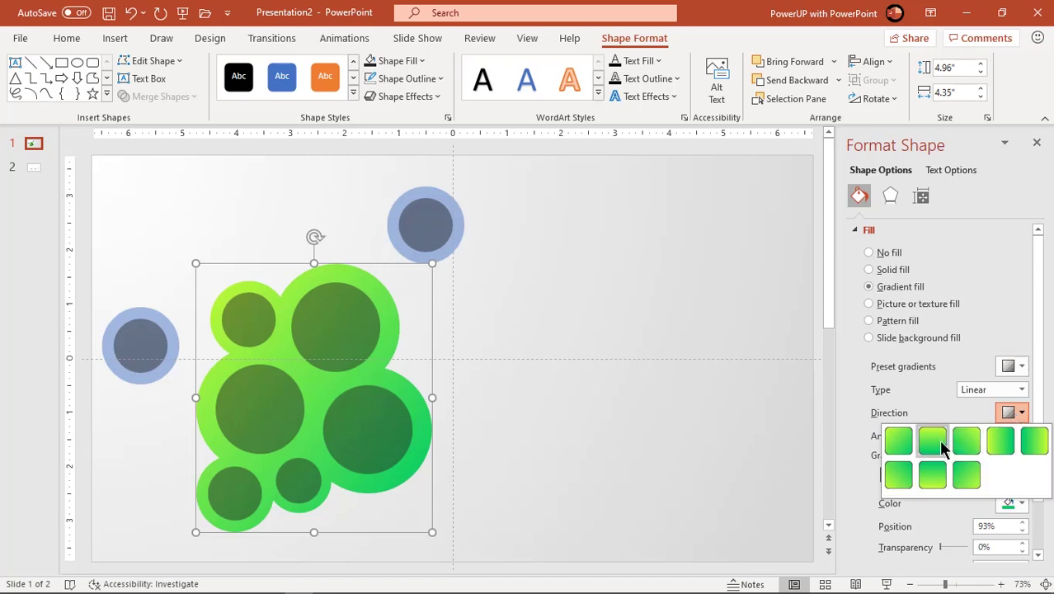
pyautogui.click(935, 445)
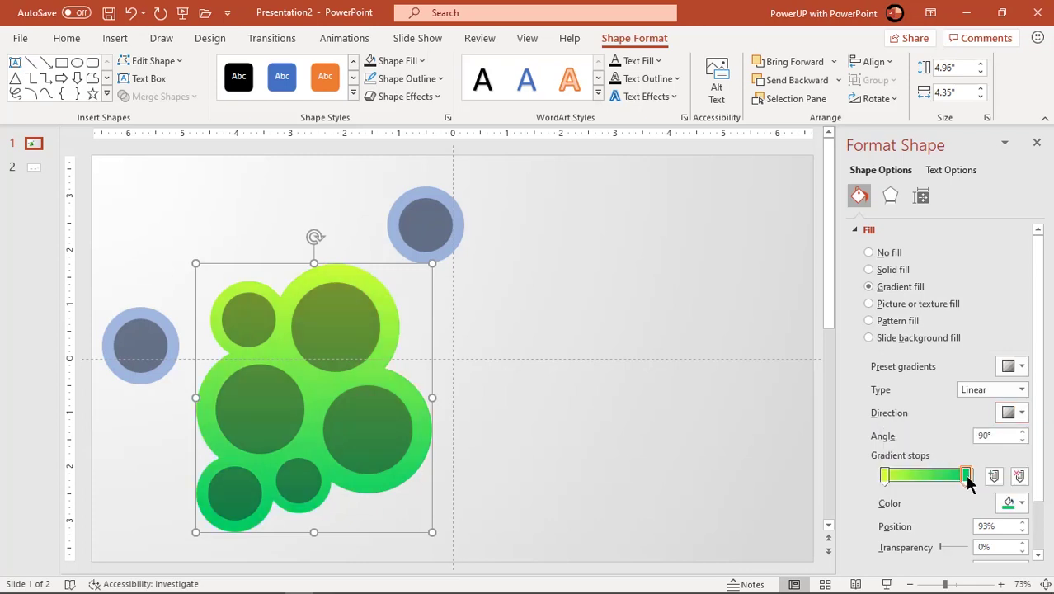
pyautogui.moveTo(968, 476); pyautogui.dragTo(987, 483)
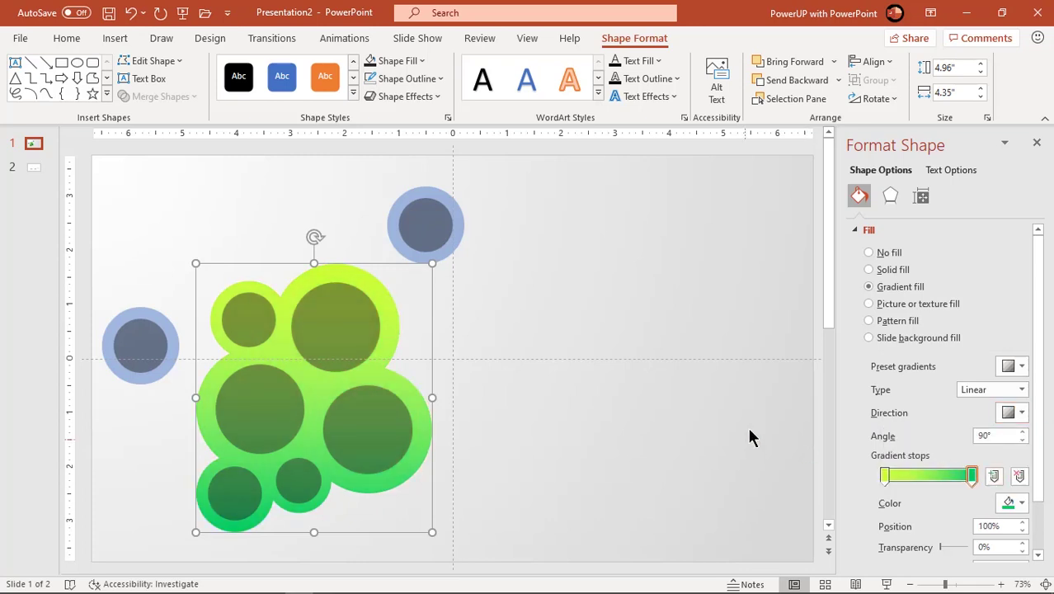
pyautogui.click(644, 412)
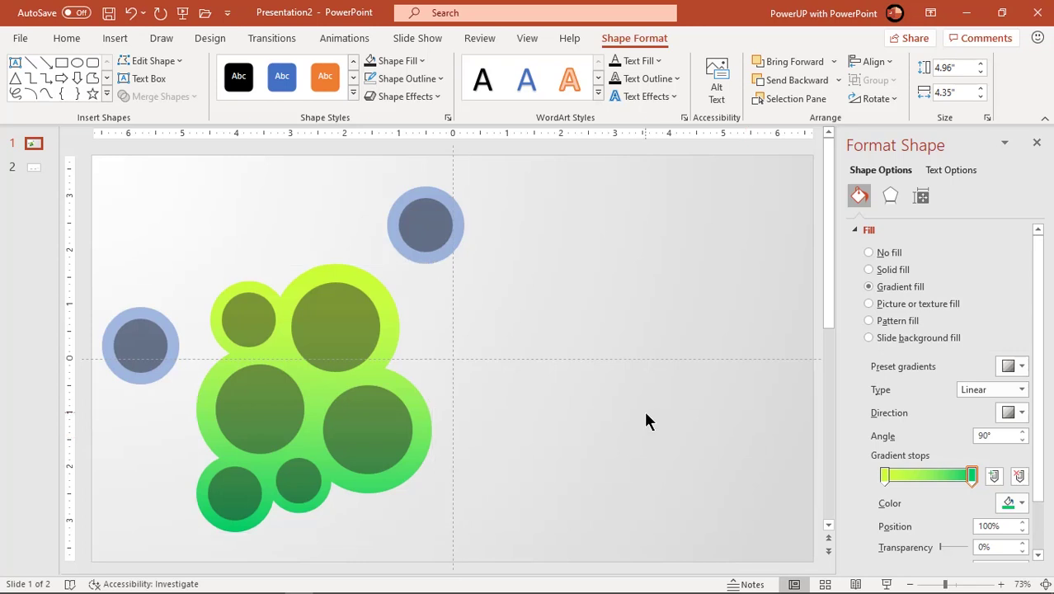
# Eyedropper the background colour into the top-left small, top, and left dark circles
pyautogui.click(247, 321)
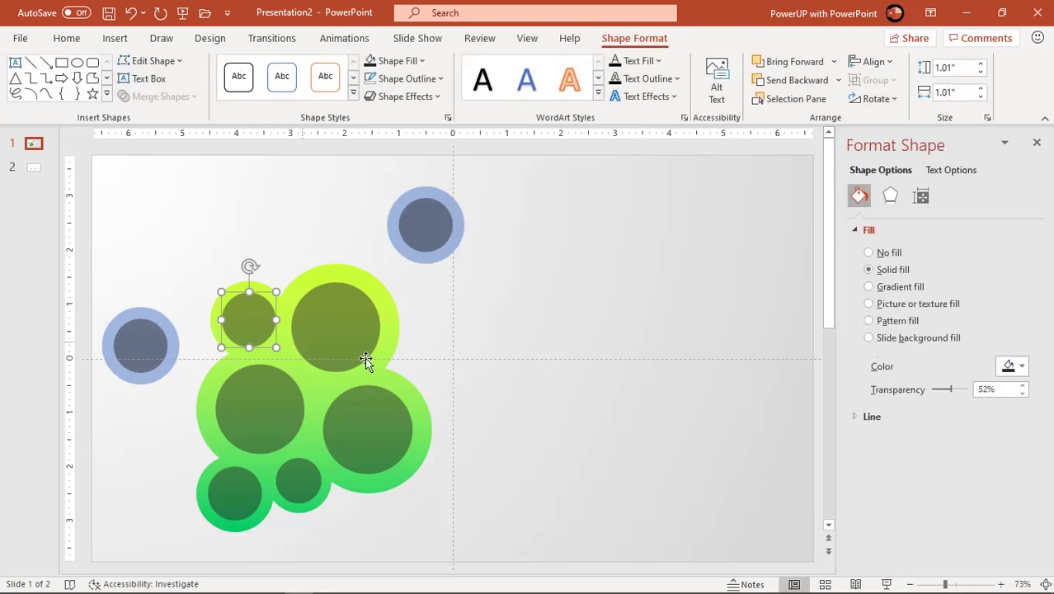
pyautogui.click(1021, 367)
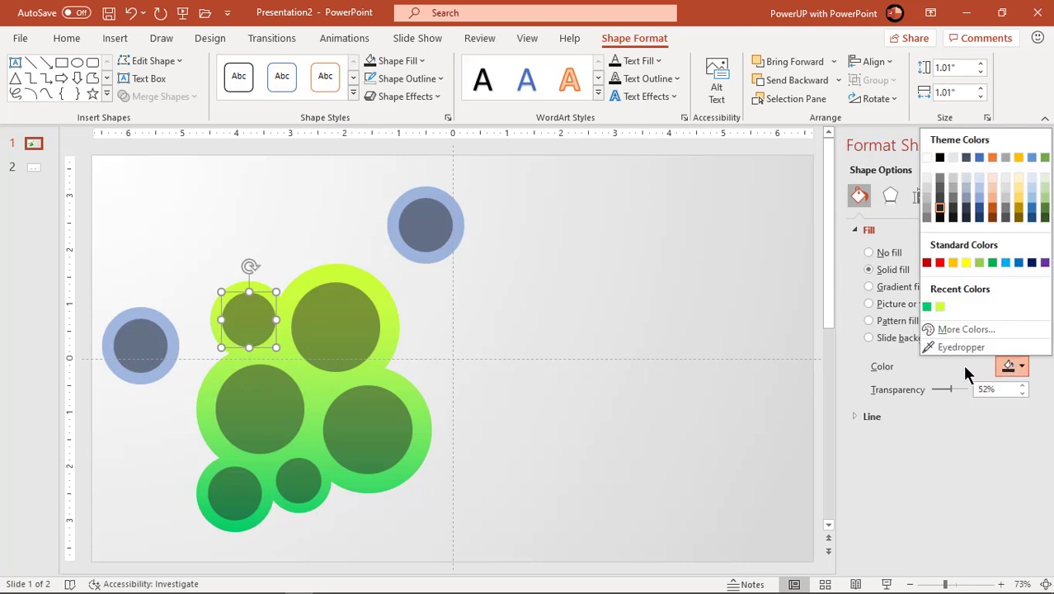
pyautogui.click(949, 349)
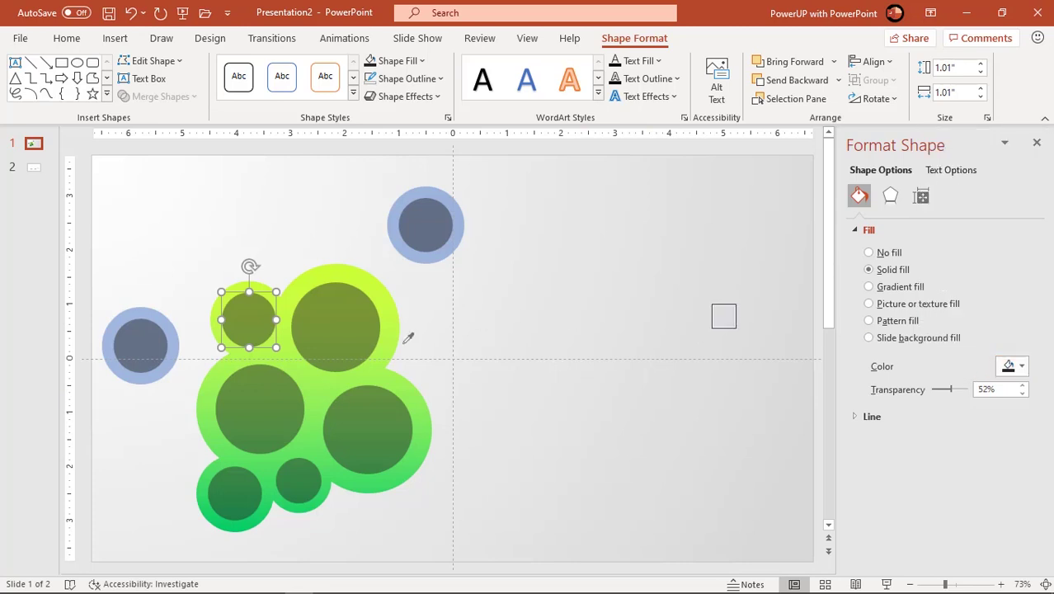
pyautogui.click(199, 334)
pyautogui.click(335, 335)
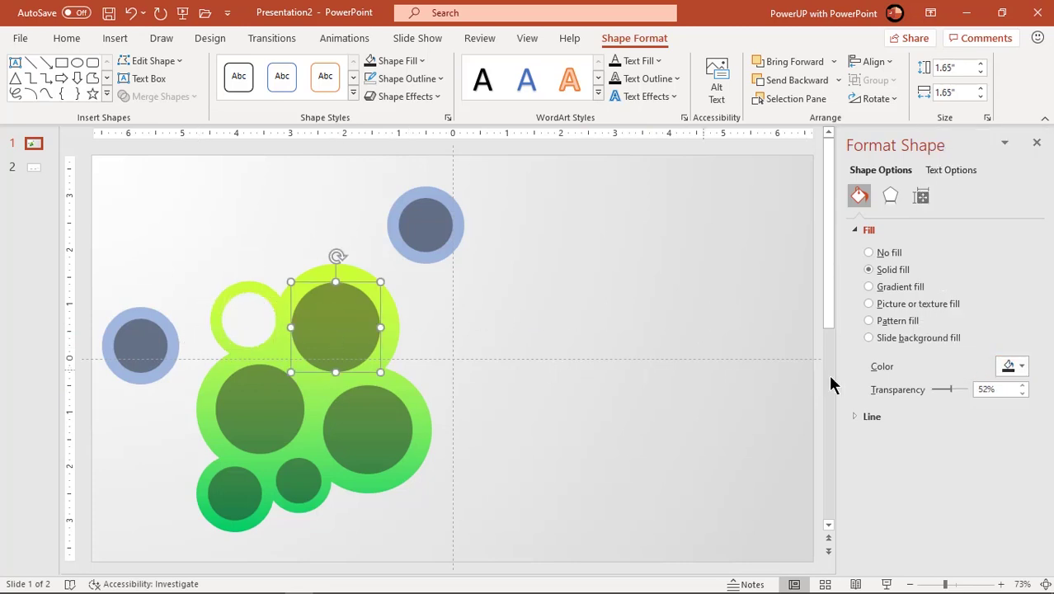
pyautogui.click(1012, 370)
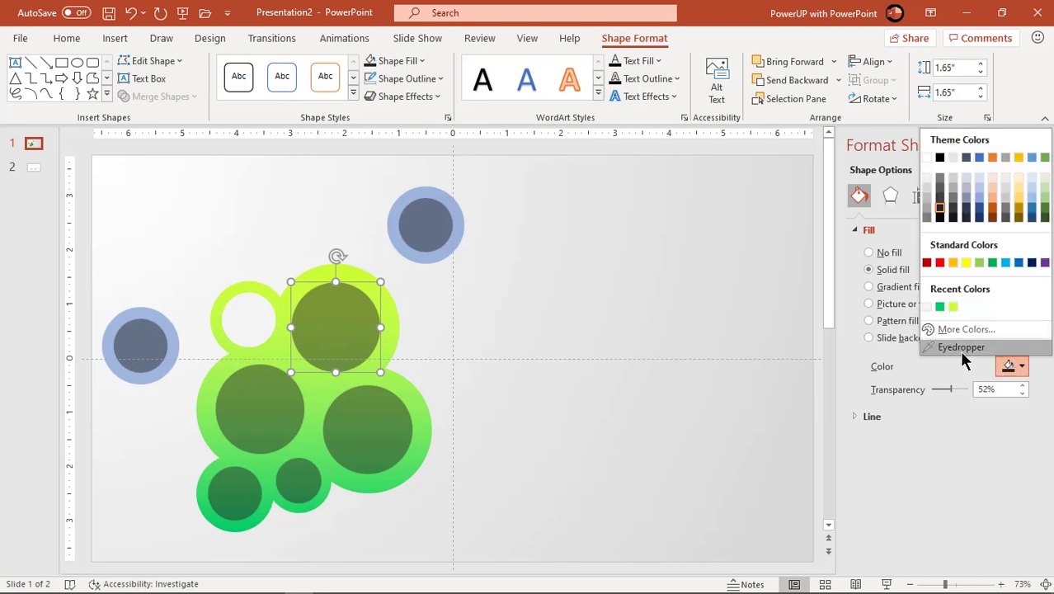
pyautogui.click(958, 347)
pyautogui.click(398, 285)
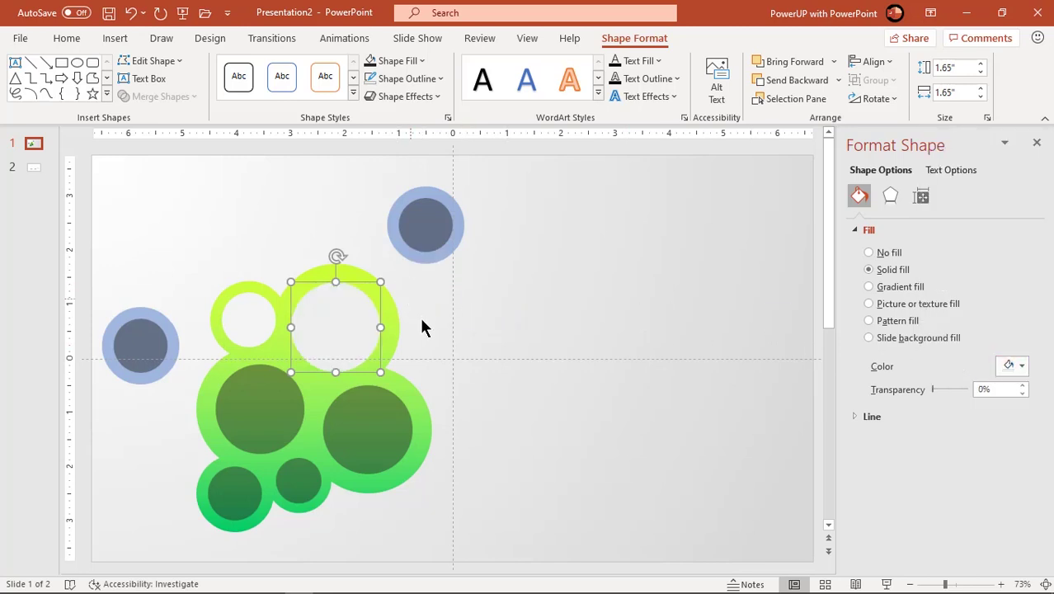
pyautogui.click(285, 428)
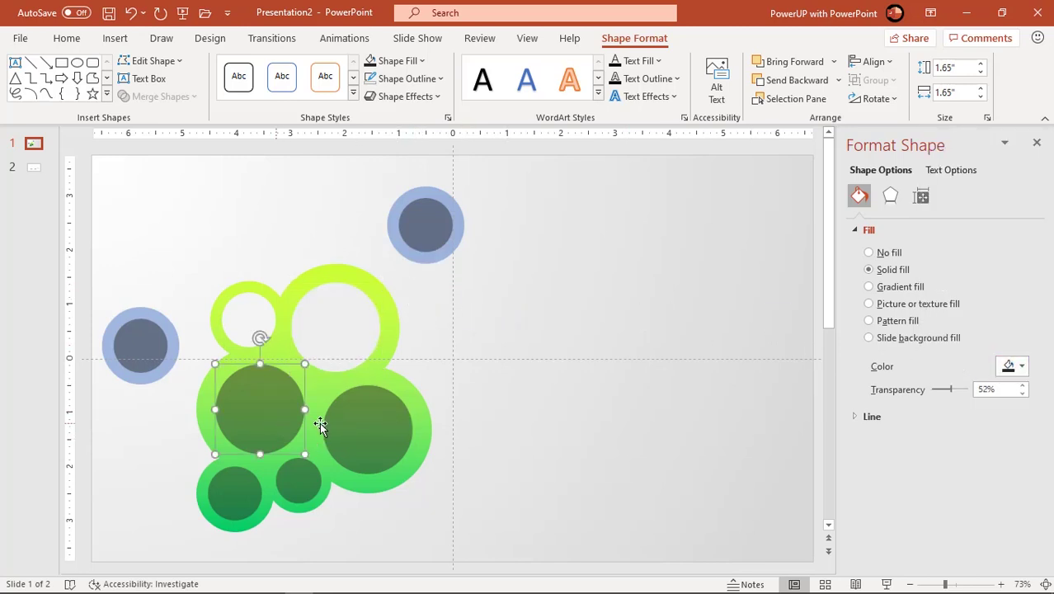
pyautogui.click(1012, 368)
pyautogui.click(959, 346)
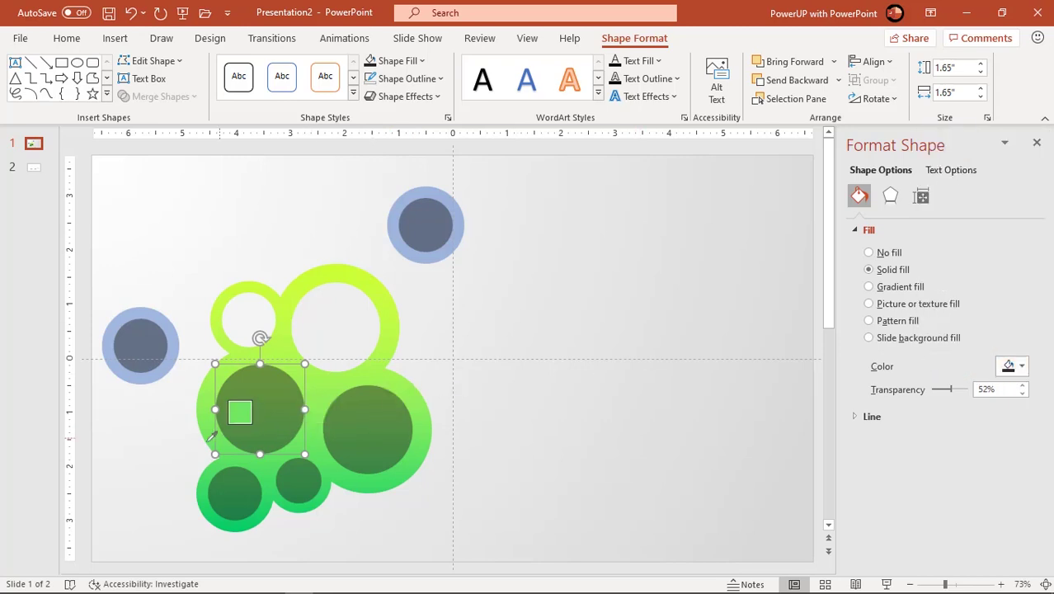
pyautogui.click(278, 462)
# Eyedropper the background colour into the right, bottom-left, and remaining small dark circles
pyautogui.click(384, 439)
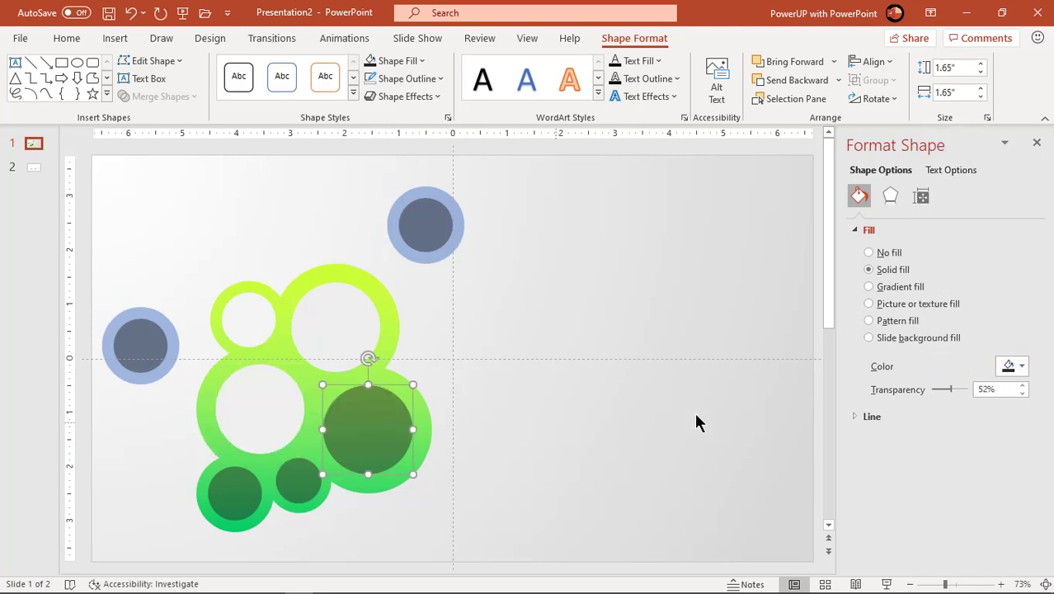
pyautogui.click(1002, 368)
pyautogui.click(962, 348)
pyautogui.click(436, 393)
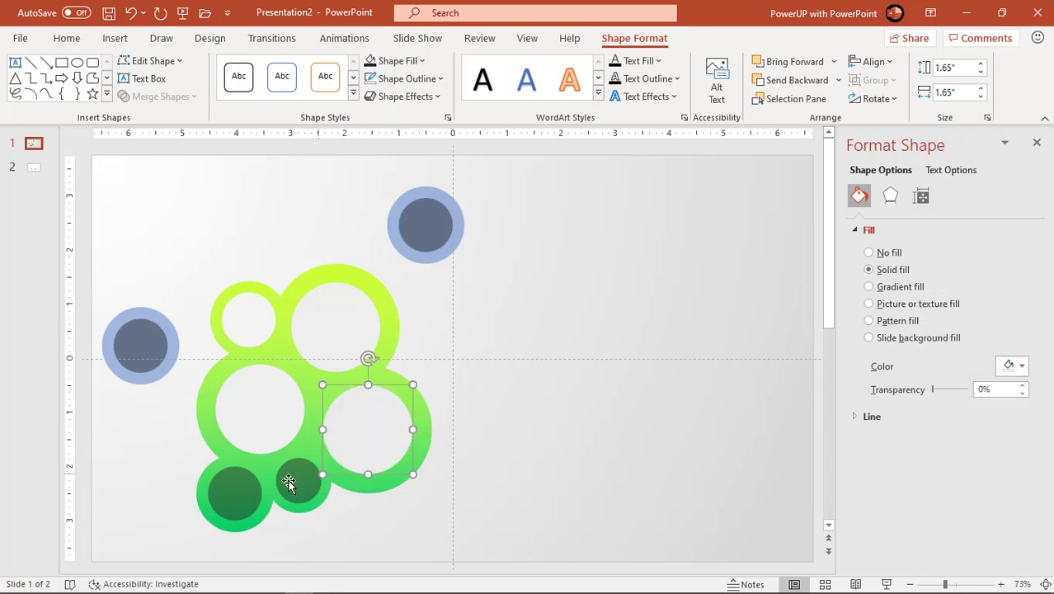
pyautogui.click(246, 495)
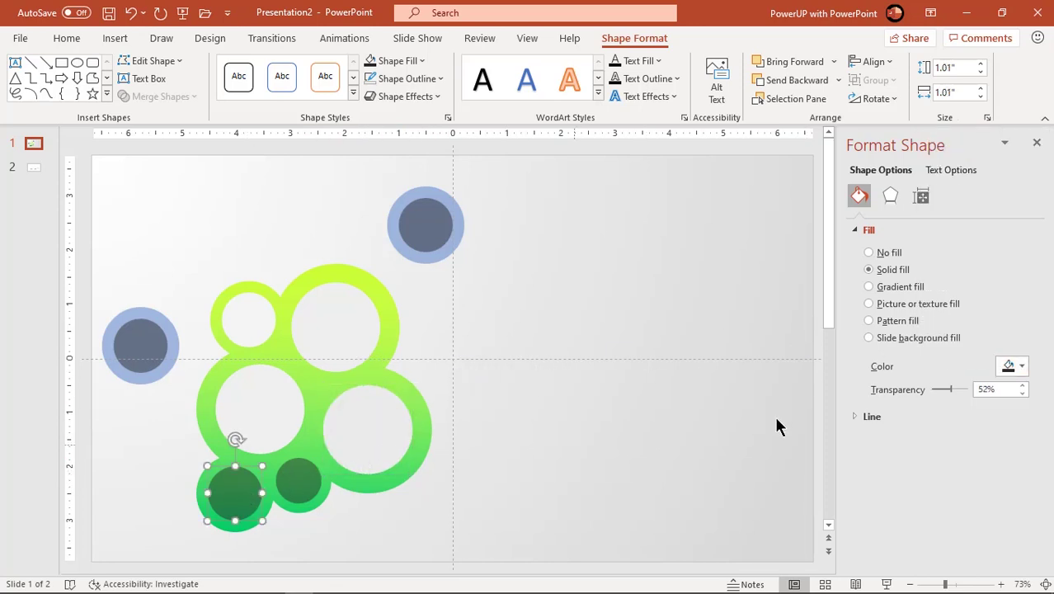
pyautogui.click(992, 368)
pyautogui.click(973, 351)
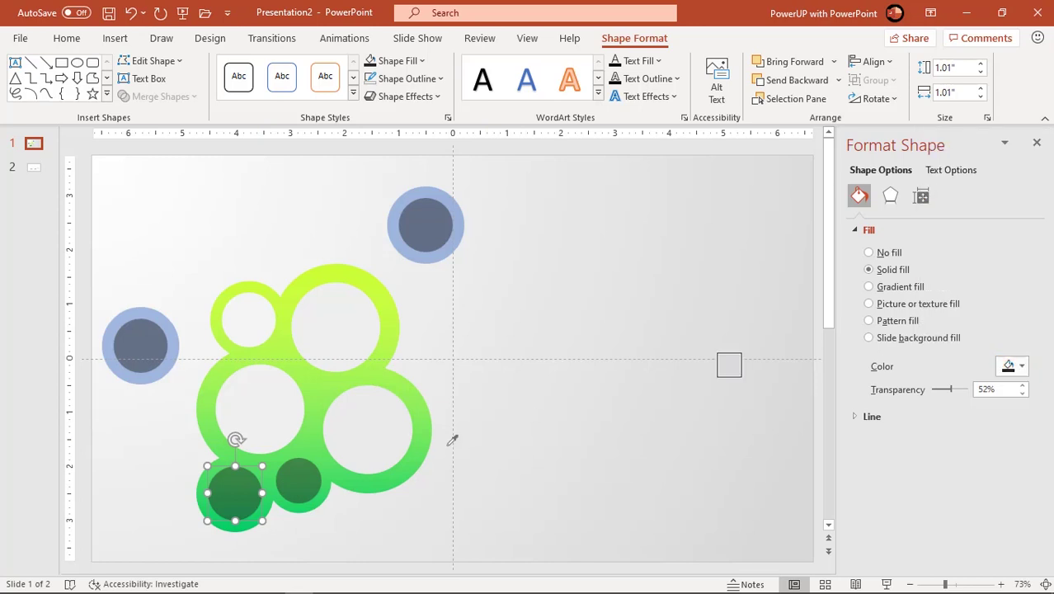
pyautogui.click(200, 516)
pyautogui.click(291, 495)
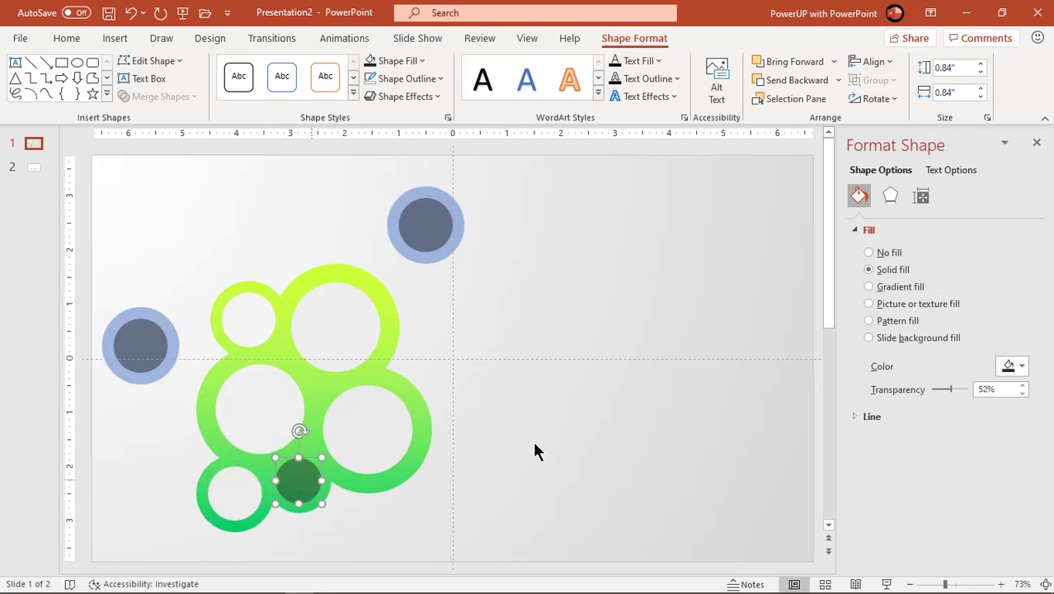
pyautogui.click(1005, 368)
pyautogui.click(976, 350)
pyautogui.click(279, 507)
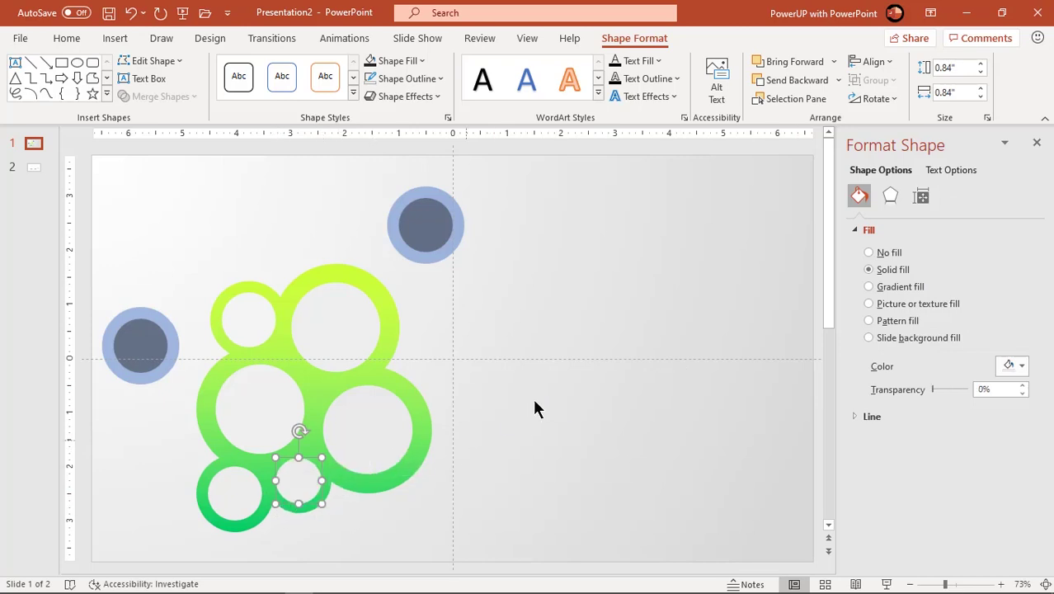
# Give the top circle a gradient fill with a yellow-green first stop
pyautogui.click(458, 223)
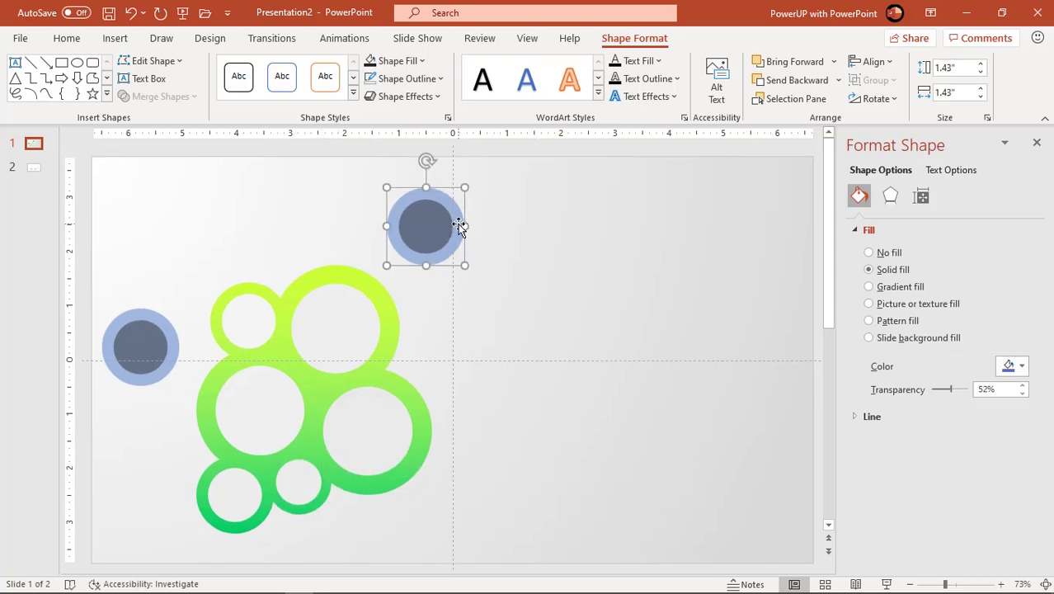
pyautogui.click(878, 288)
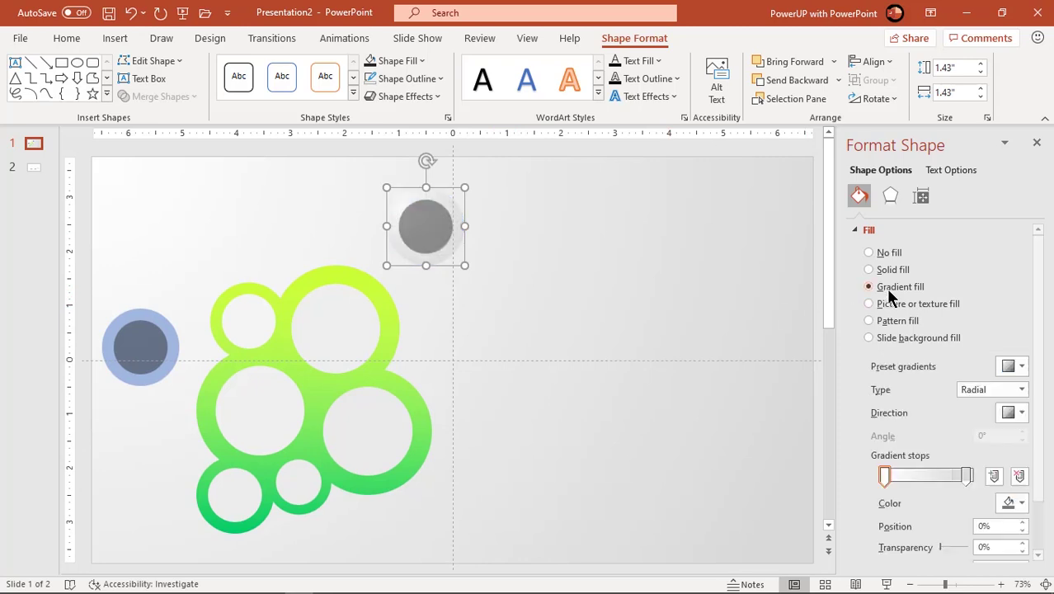
pyautogui.click(1023, 504)
pyautogui.click(1019, 446)
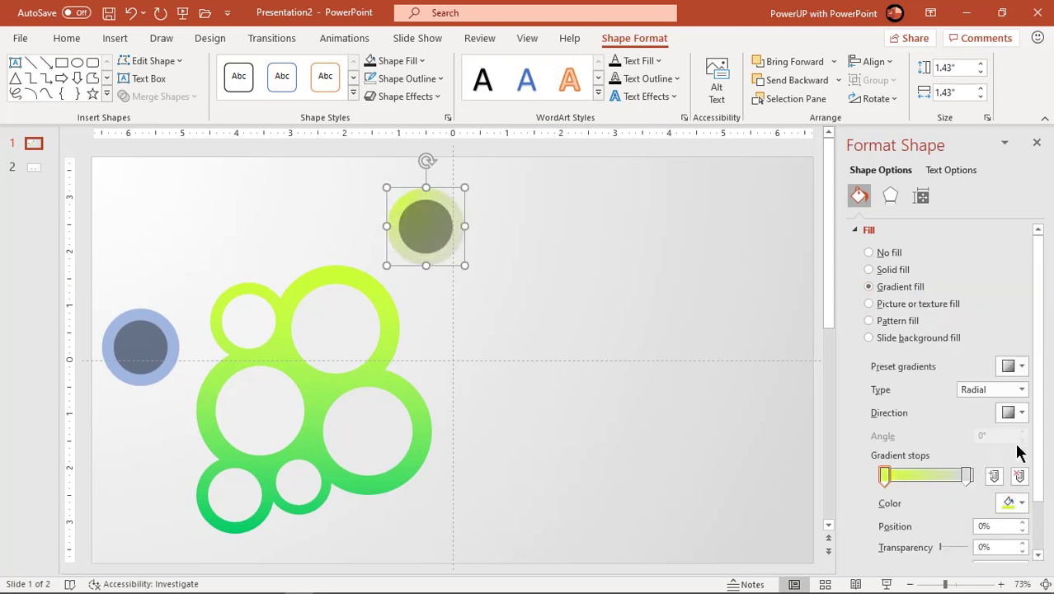
# Set the right gradient stop to a light green from the standard colour hexagon
pyautogui.click(967, 476)
pyautogui.click(1010, 503)
pyautogui.click(963, 467)
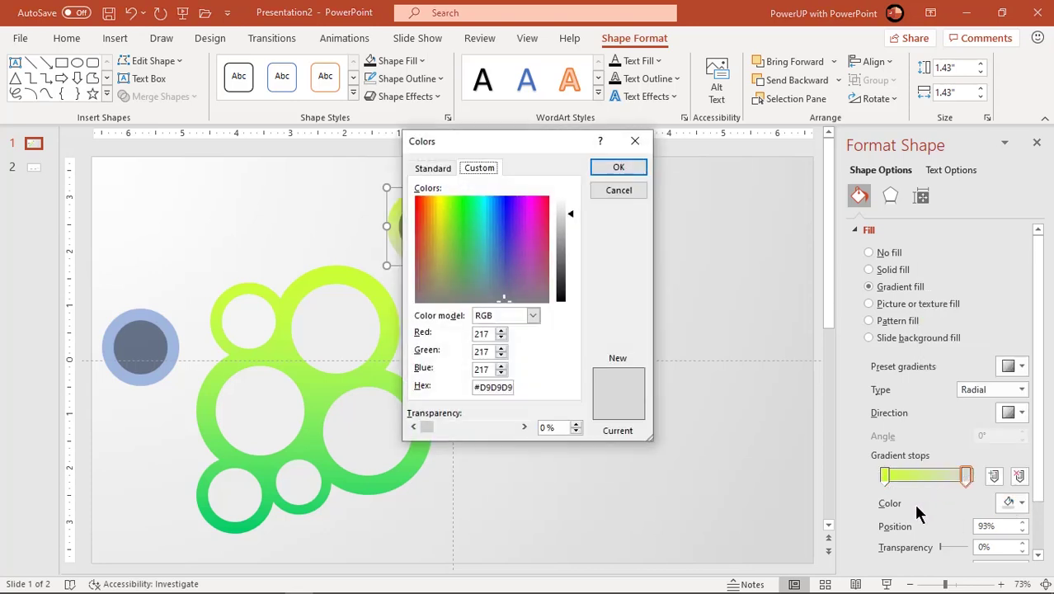
pyautogui.click(433, 168)
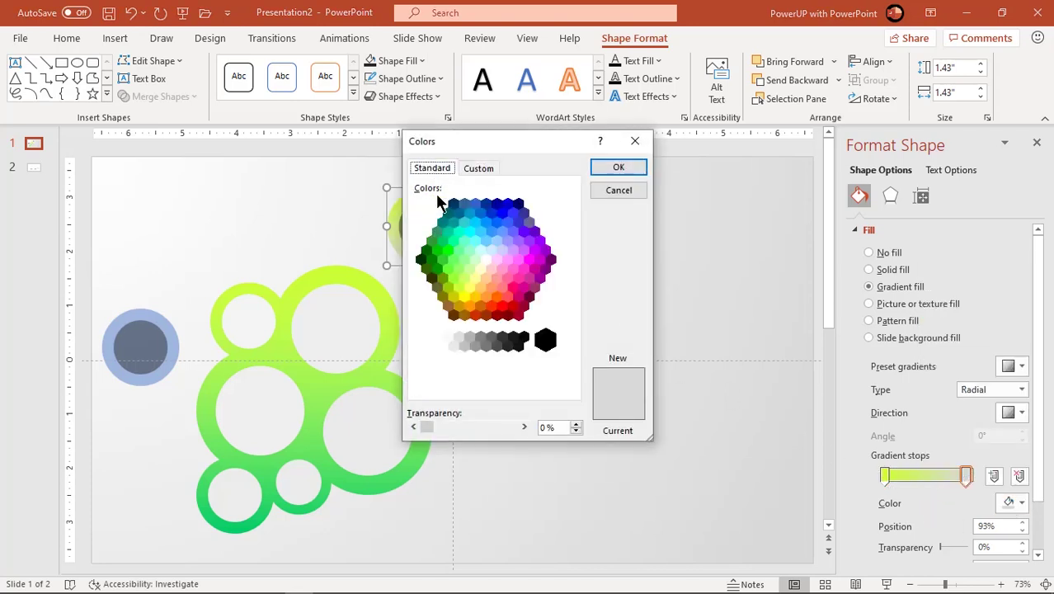
pyautogui.click(459, 270)
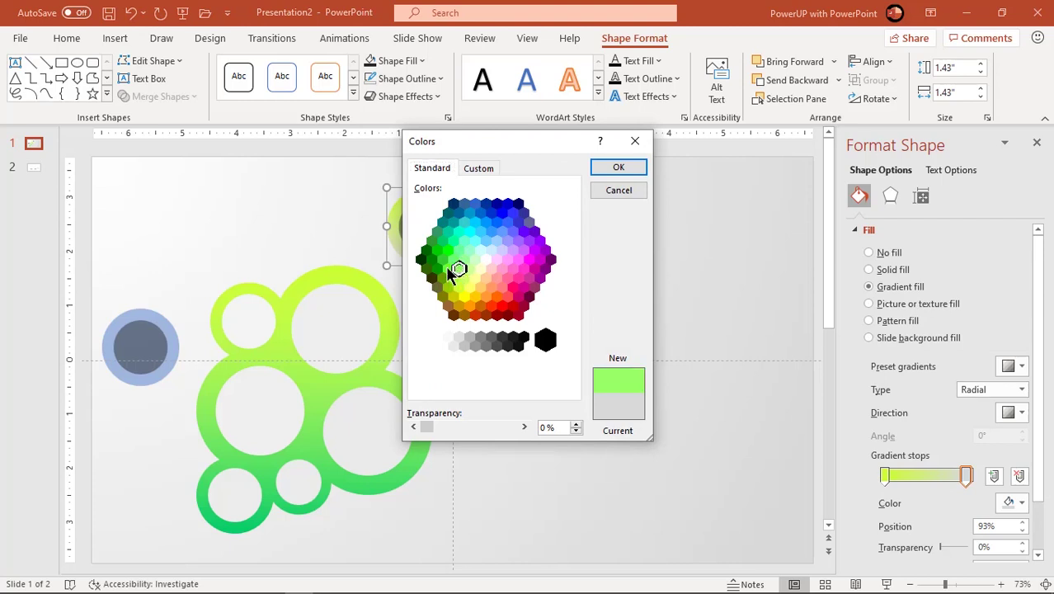
pyautogui.click(448, 268)
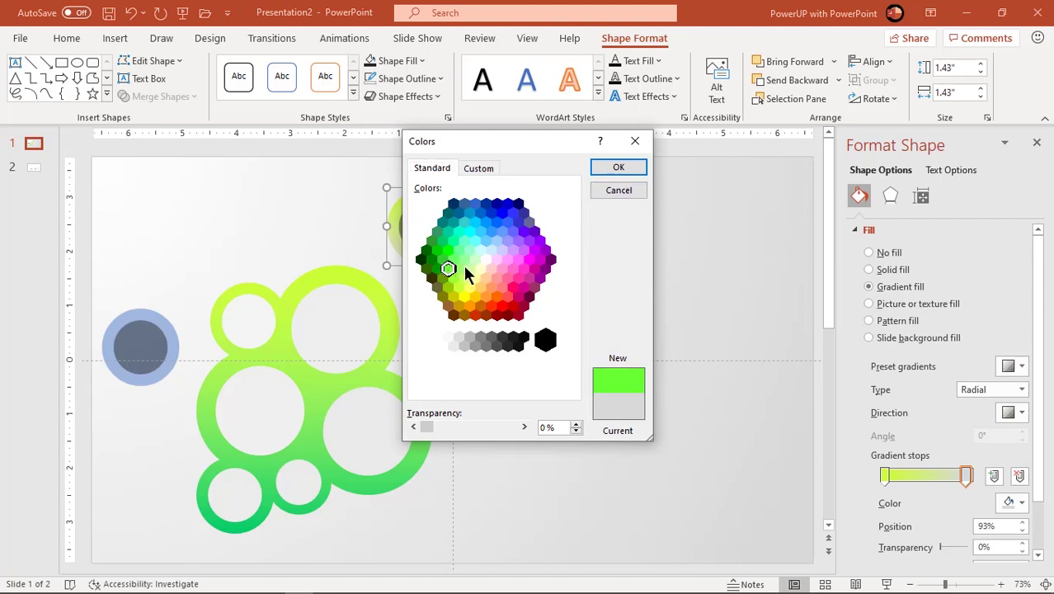
pyautogui.click(459, 269)
pyautogui.click(616, 168)
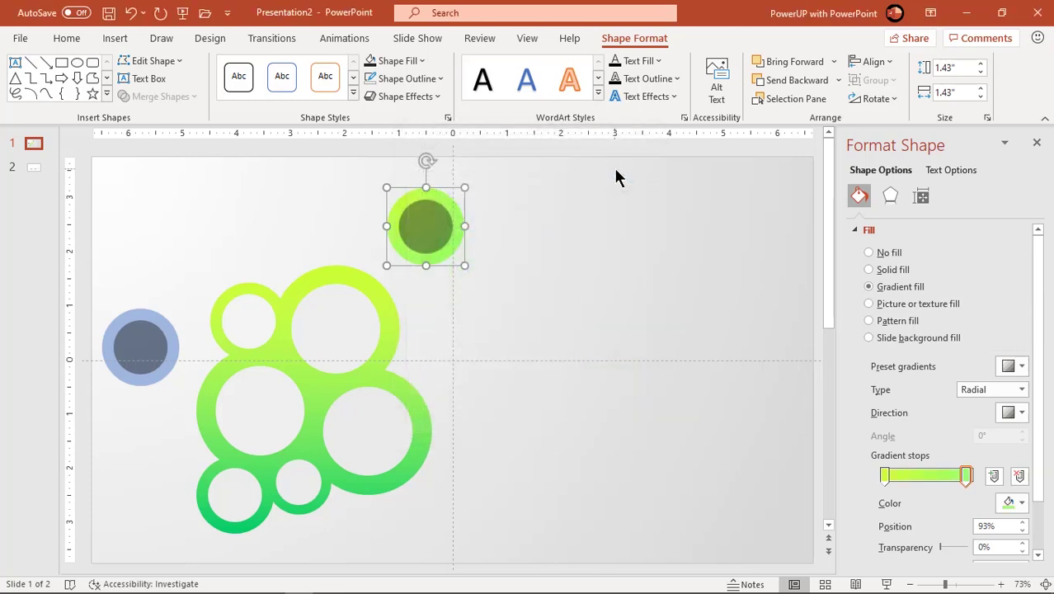
# Make the top circle's gradient linear, running vertically
pyautogui.click(1022, 390)
pyautogui.click(986, 403)
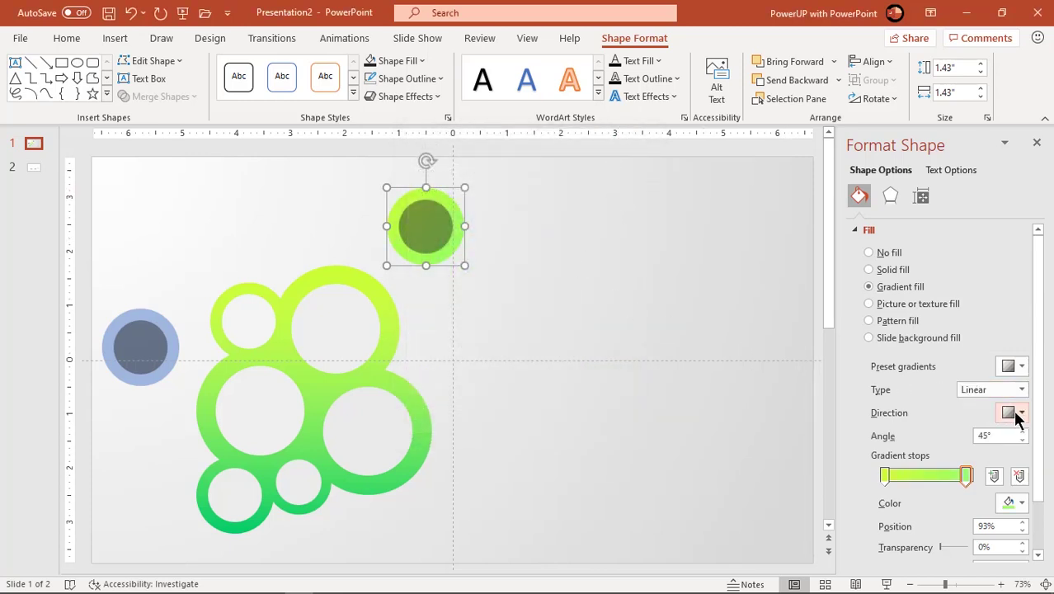
pyautogui.click(1016, 415)
pyautogui.click(935, 441)
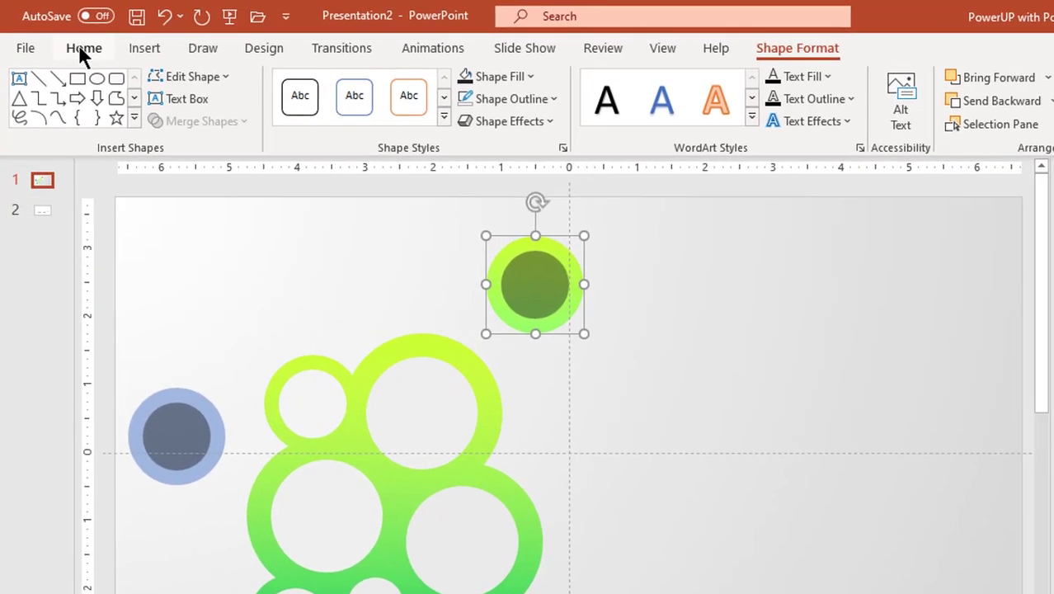
# Copy the top circle's green gradient formatting onto the left circle
pyautogui.click(82, 48)
pyautogui.click(59, 122)
pyautogui.click(195, 402)
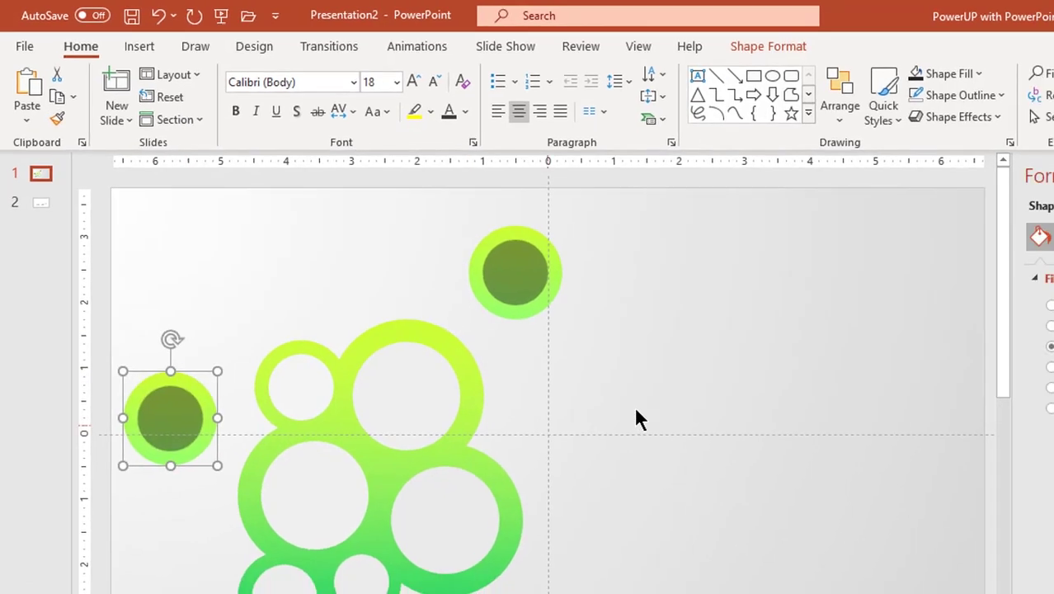
pyautogui.click(531, 340)
# Fill the top and left inner circles with the eyedropper-sampled background grey
pyautogui.click(432, 222)
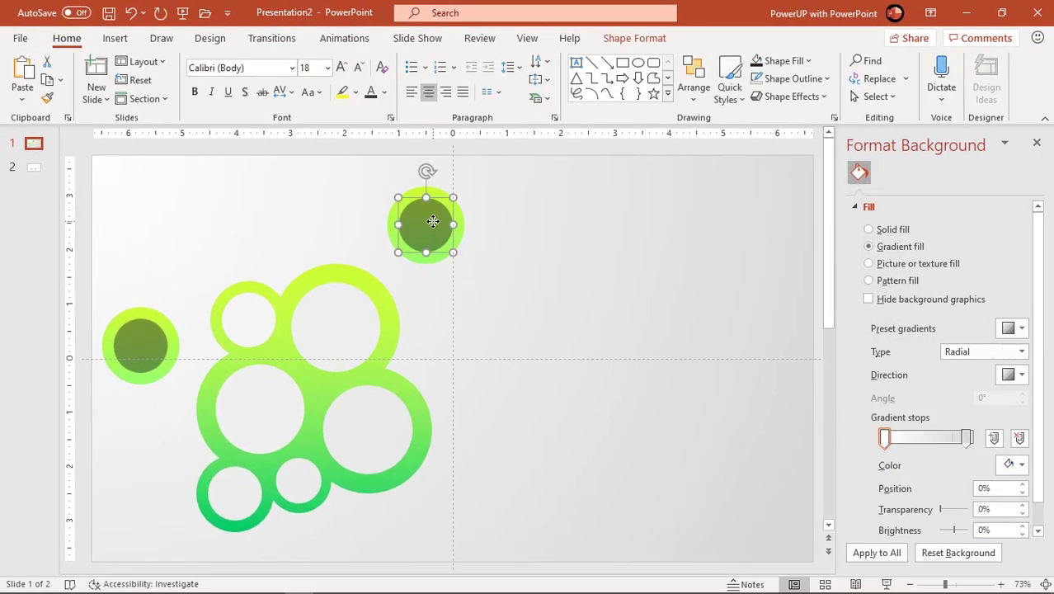
pyautogui.click(1008, 368)
pyautogui.click(957, 352)
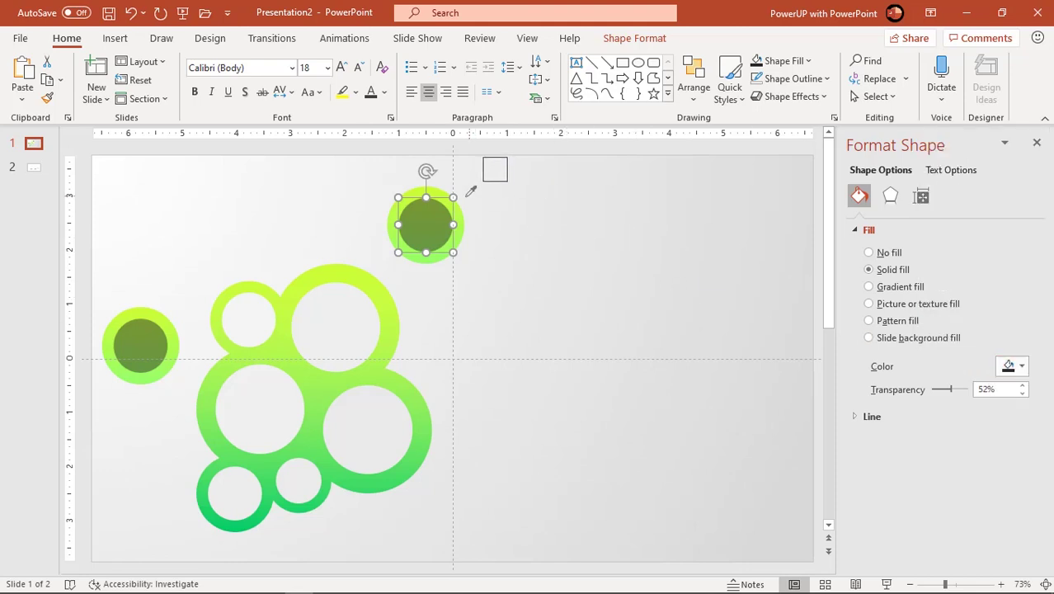
pyautogui.click(450, 178)
pyautogui.click(166, 339)
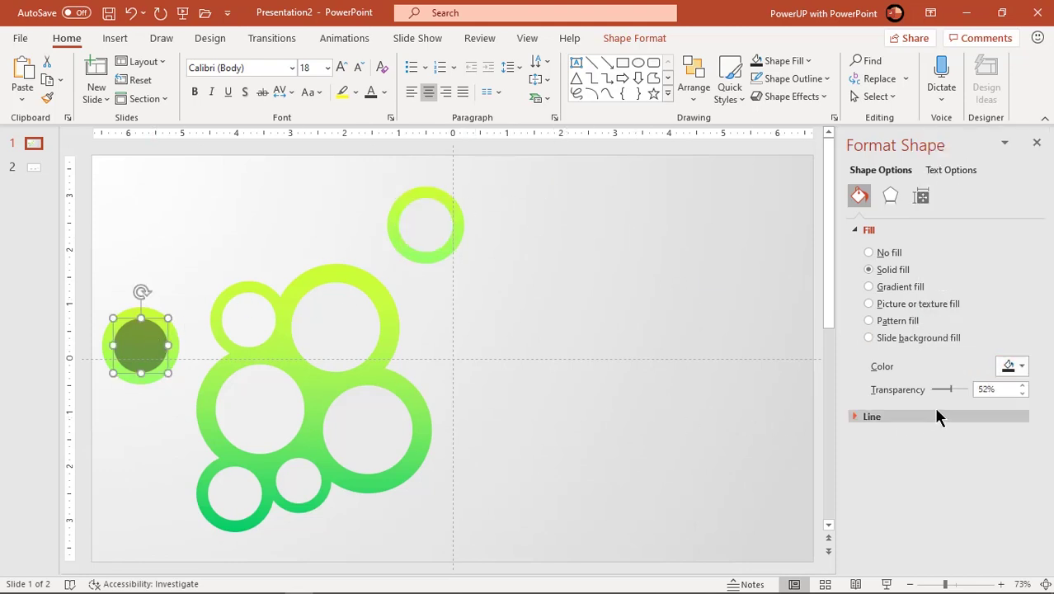
pyautogui.click(1010, 366)
pyautogui.click(959, 349)
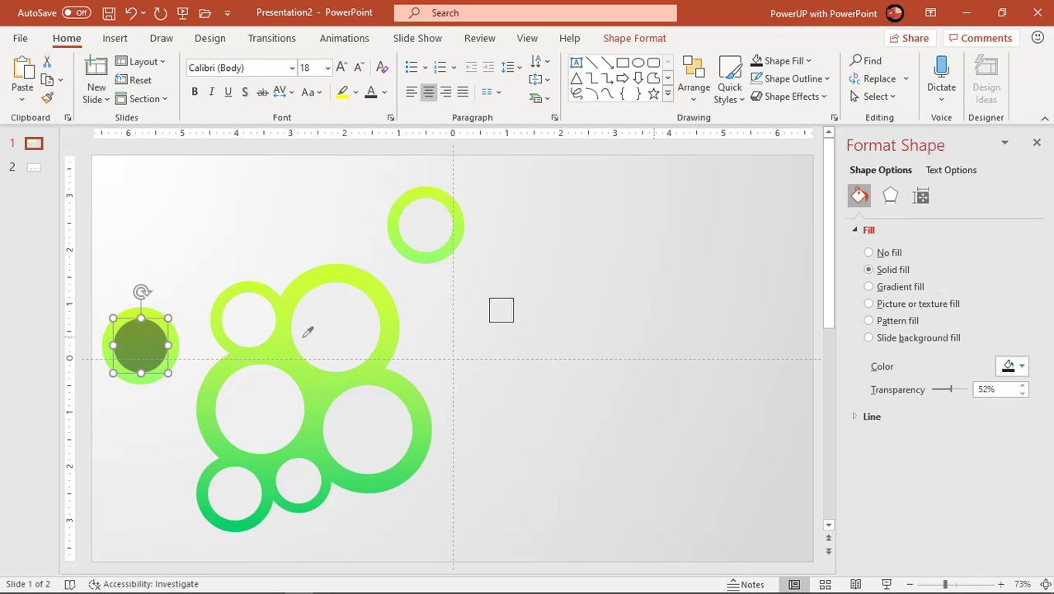
pyautogui.click(176, 310)
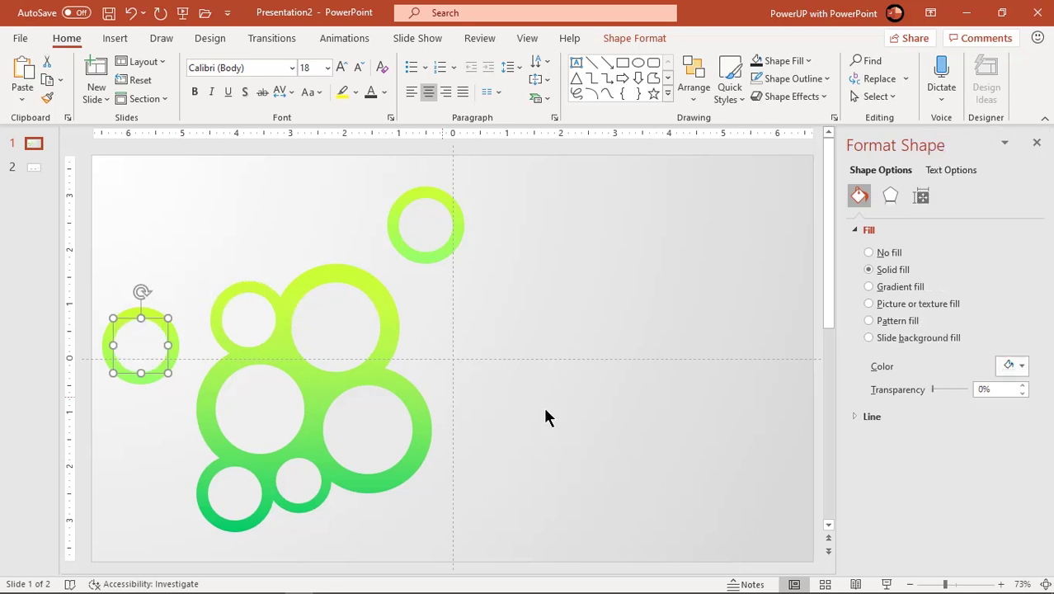
pyautogui.click(605, 405)
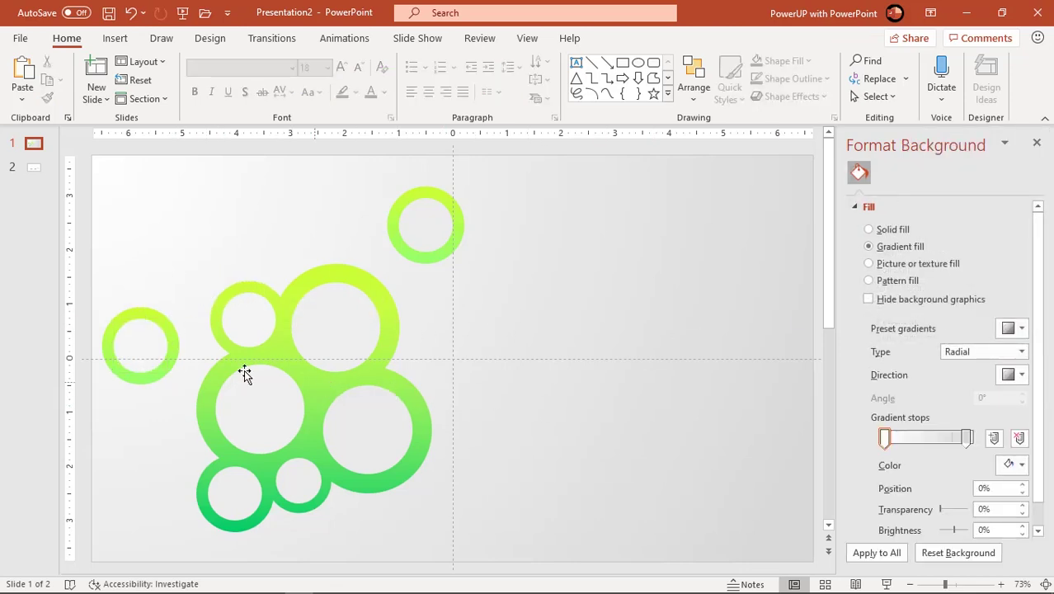
# Select all eight grey inner circles together
pyautogui.click(150, 351)
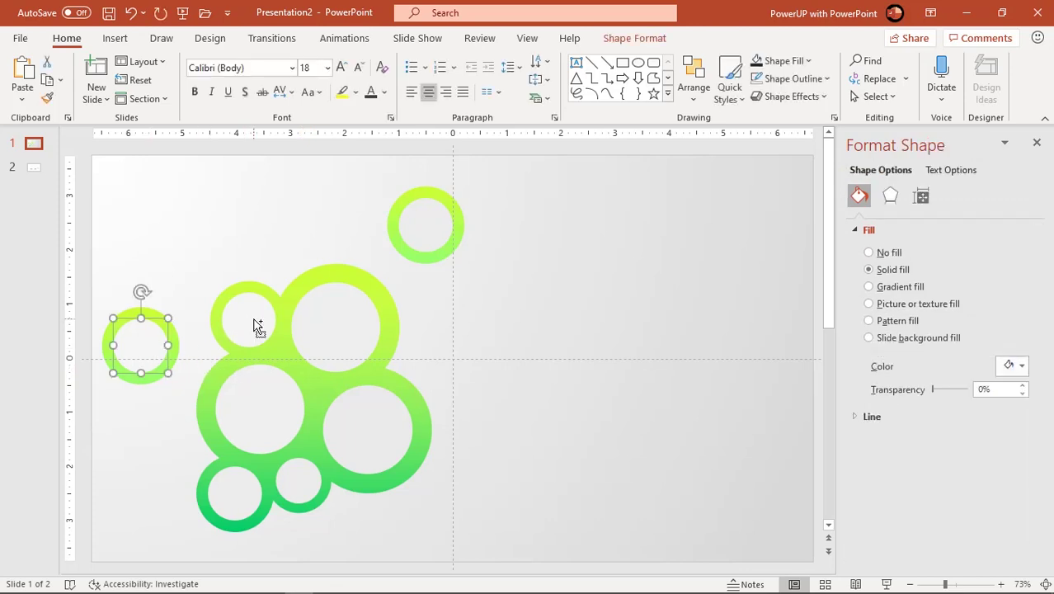
pyautogui.keyDown('shift'); pyautogui.click(255, 323); pyautogui.keyUp('shift')
pyautogui.keyDown('shift'); pyautogui.click(356, 332); pyautogui.keyUp('shift')
pyautogui.keyDown('shift'); pyautogui.click(420, 221); pyautogui.keyUp('shift')
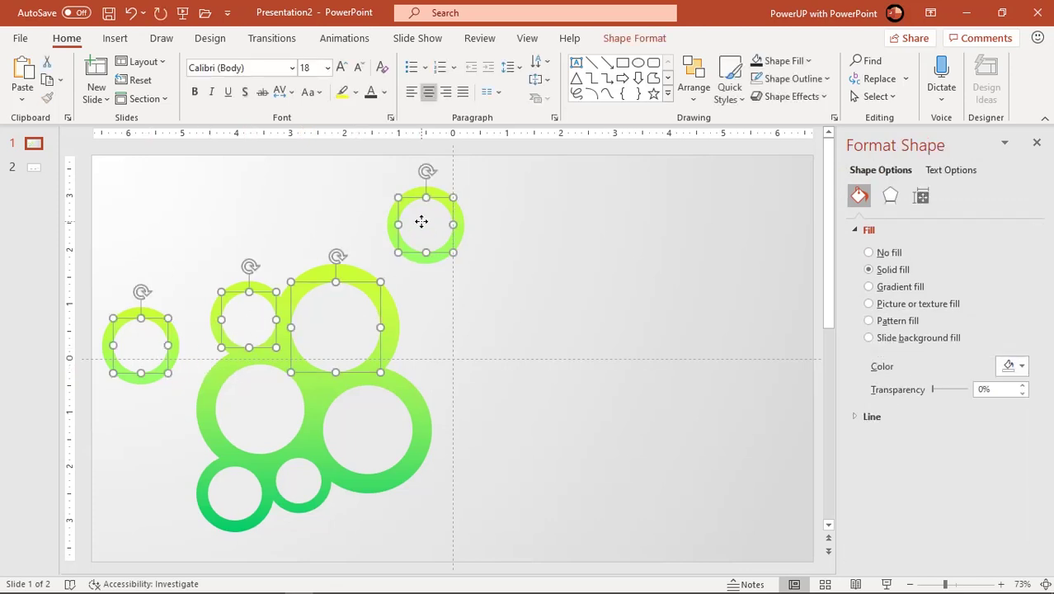
pyautogui.keyDown('shift'); pyautogui.click(377, 425); pyautogui.keyUp('shift')
pyautogui.keyDown('shift'); pyautogui.click(316, 477); pyautogui.keyUp('shift')
pyautogui.keyDown('shift'); pyautogui.click(237, 487); pyautogui.keyUp('shift')
pyautogui.keyDown('shift'); pyautogui.click(274, 401); pyautogui.keyUp('shift')
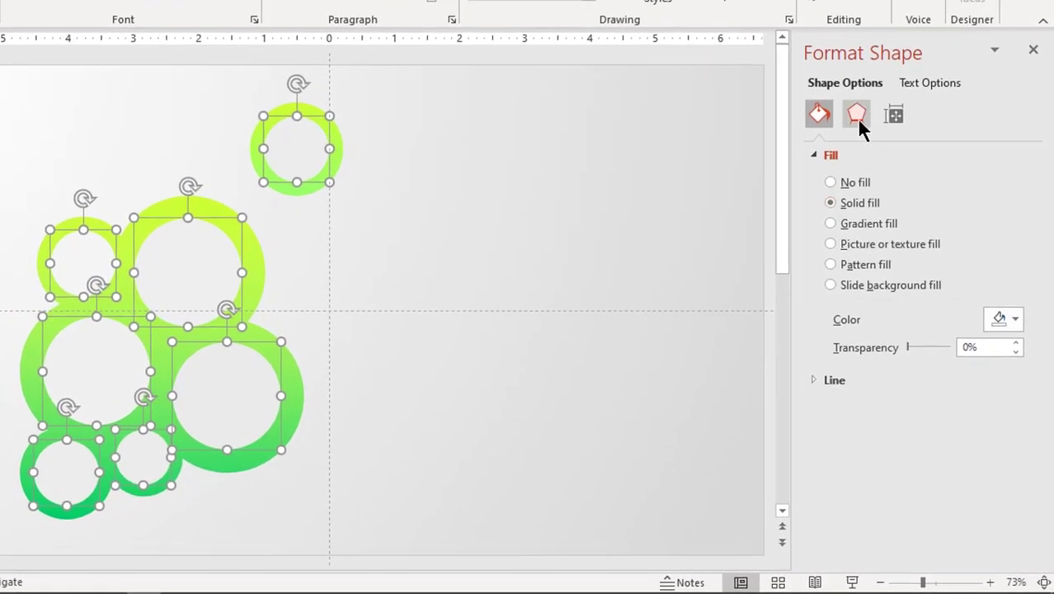
# Apply an Inner shadow preset with 11 pt distance and 18 pt blur
pyautogui.click(856, 117)
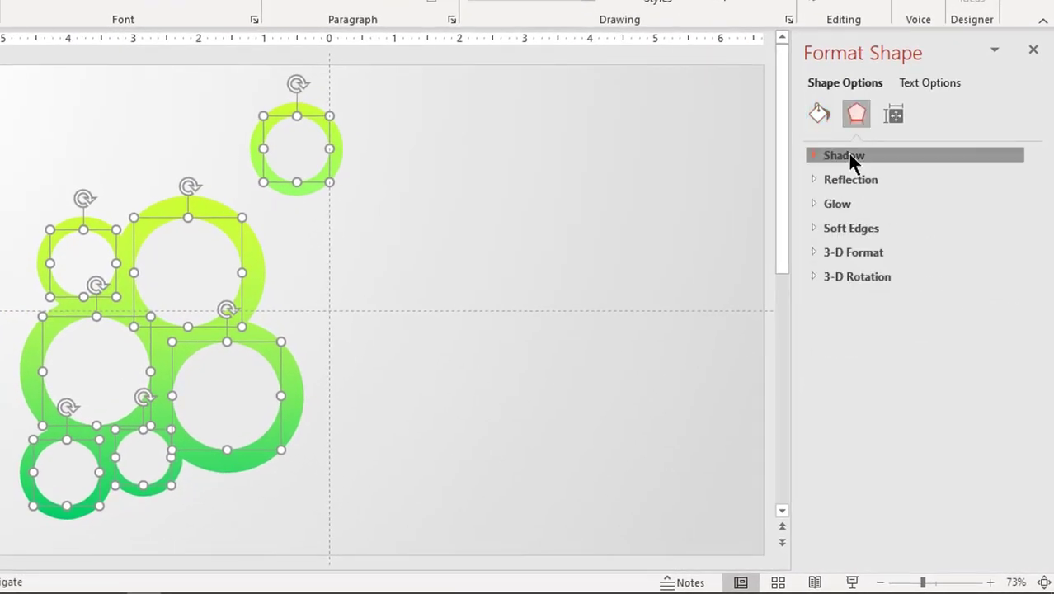
pyautogui.click(848, 153)
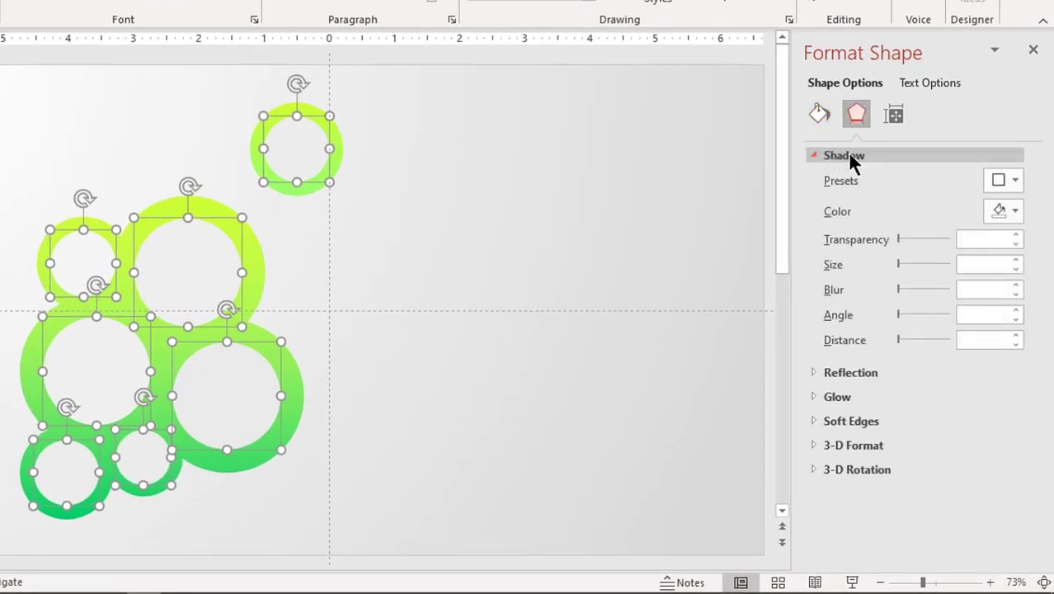
pyautogui.click(1011, 188)
pyautogui.moveTo(1043, 236); pyautogui.dragTo(1051, 350)
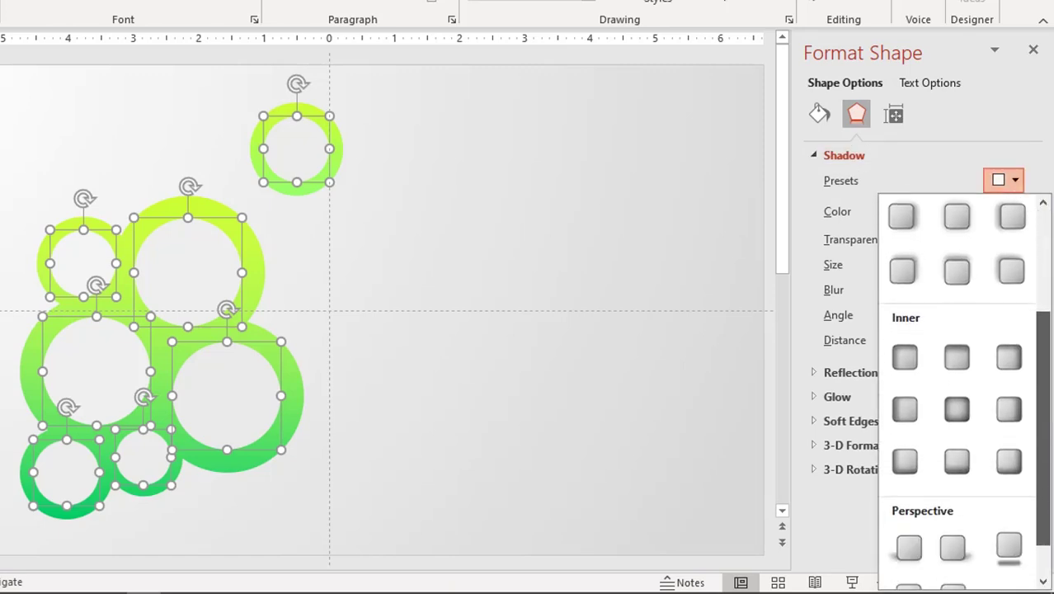
pyautogui.click(910, 366)
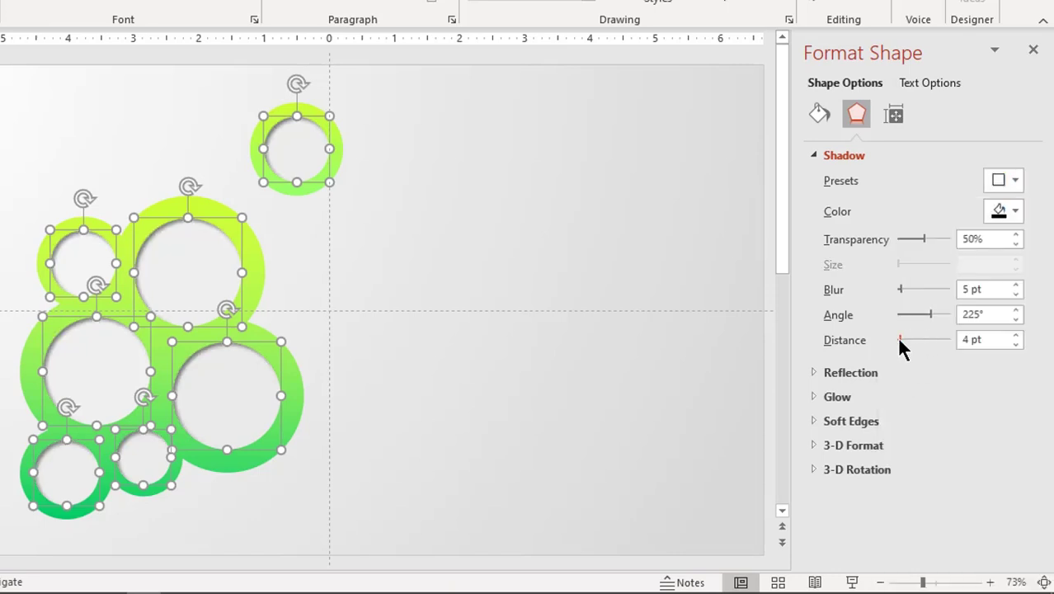
pyautogui.moveTo(899, 348); pyautogui.dragTo(900, 340)
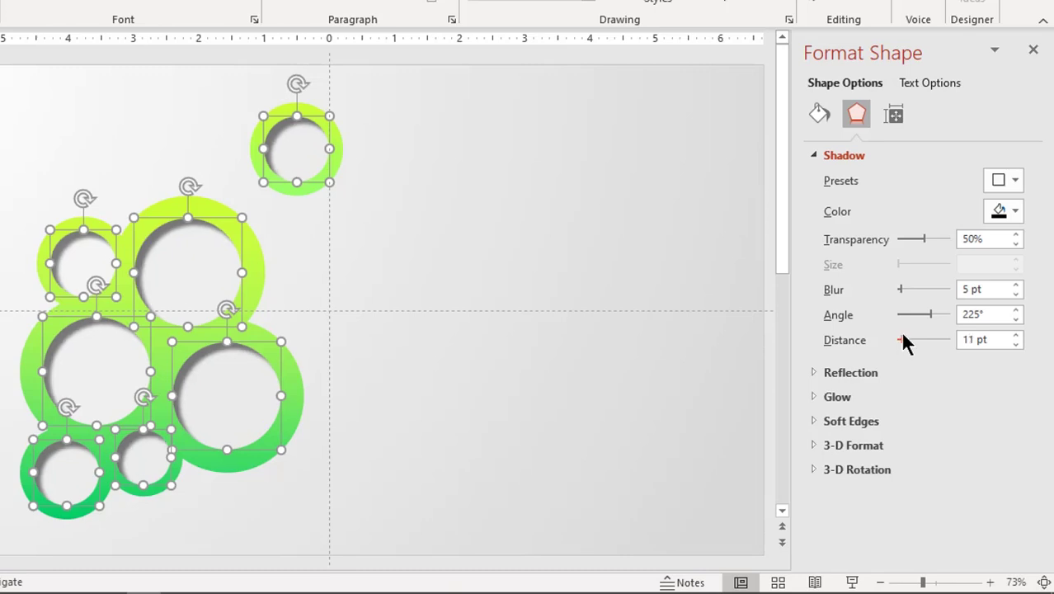
pyautogui.moveTo(902, 290); pyautogui.dragTo(908, 290)
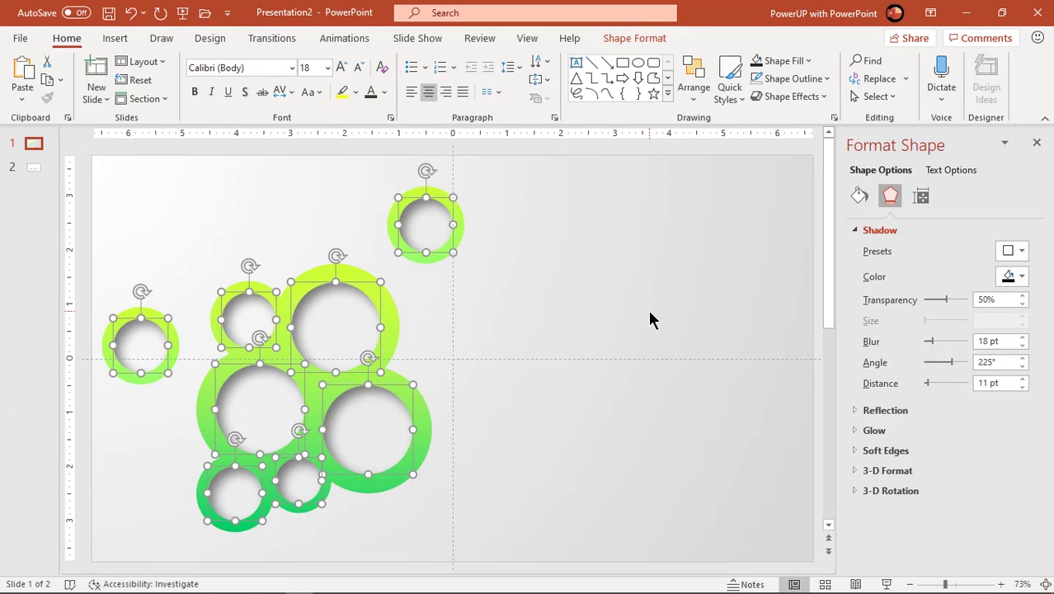
# Draw a wide, flat oval to the right of the circle cluster
pyautogui.click(649, 319)
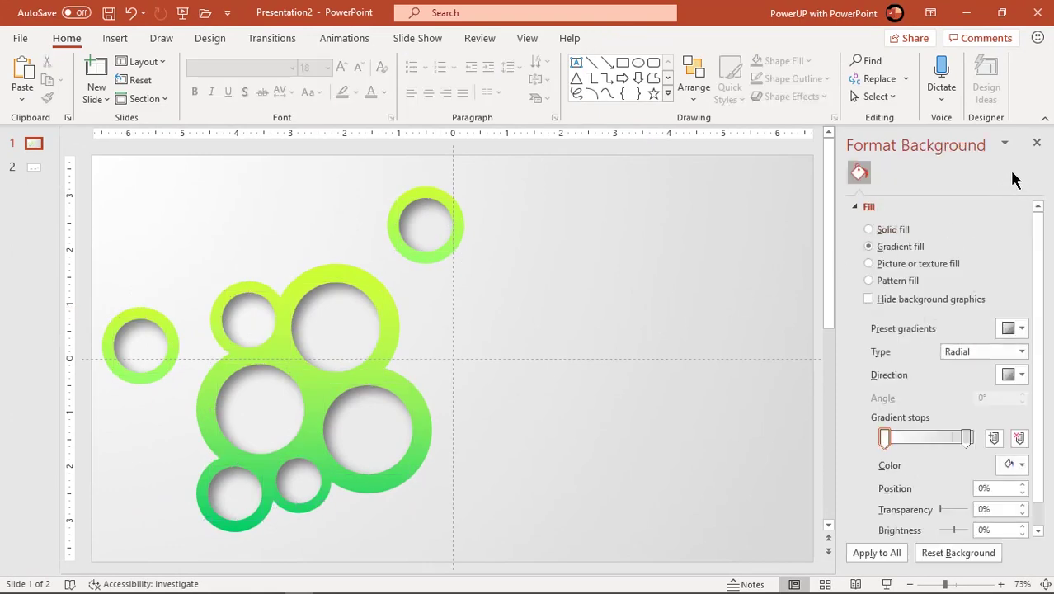
pyautogui.click(1037, 144)
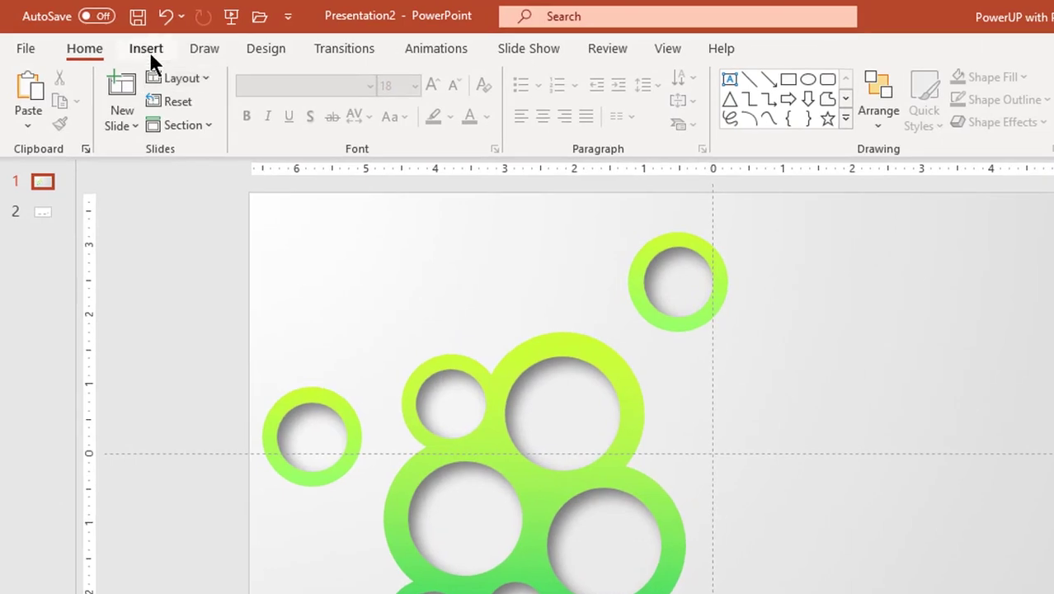
pyautogui.click(150, 52)
pyautogui.click(306, 128)
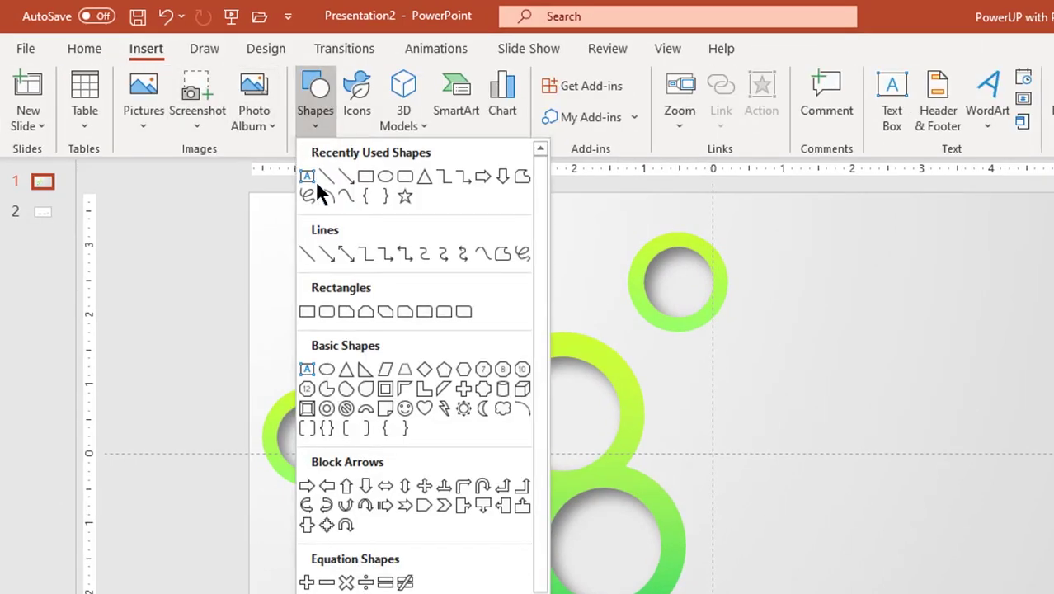
pyautogui.click(385, 193)
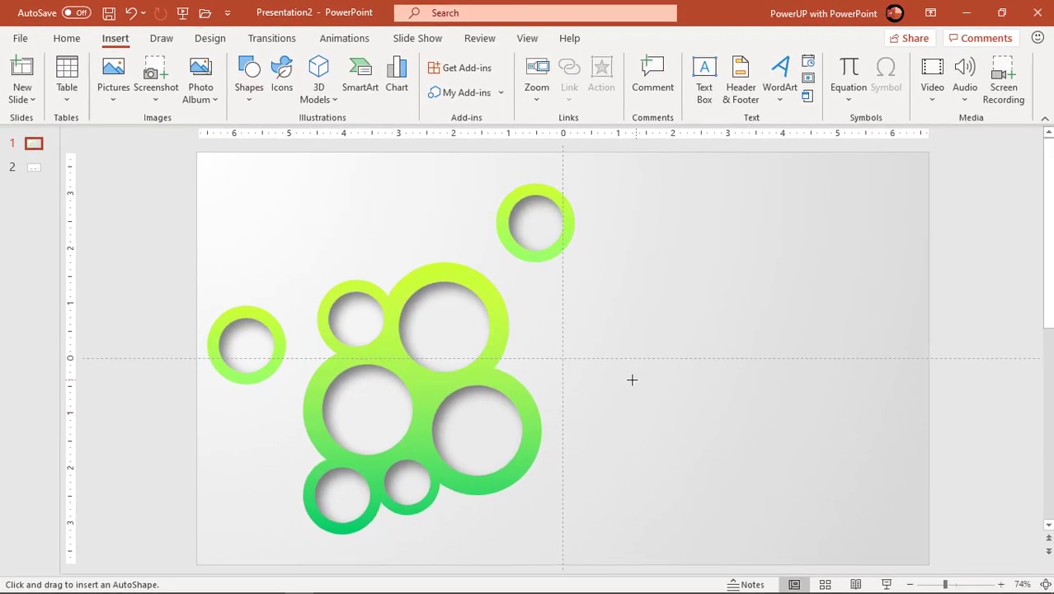
pyautogui.moveTo(632, 384); pyautogui.dragTo(824, 422)
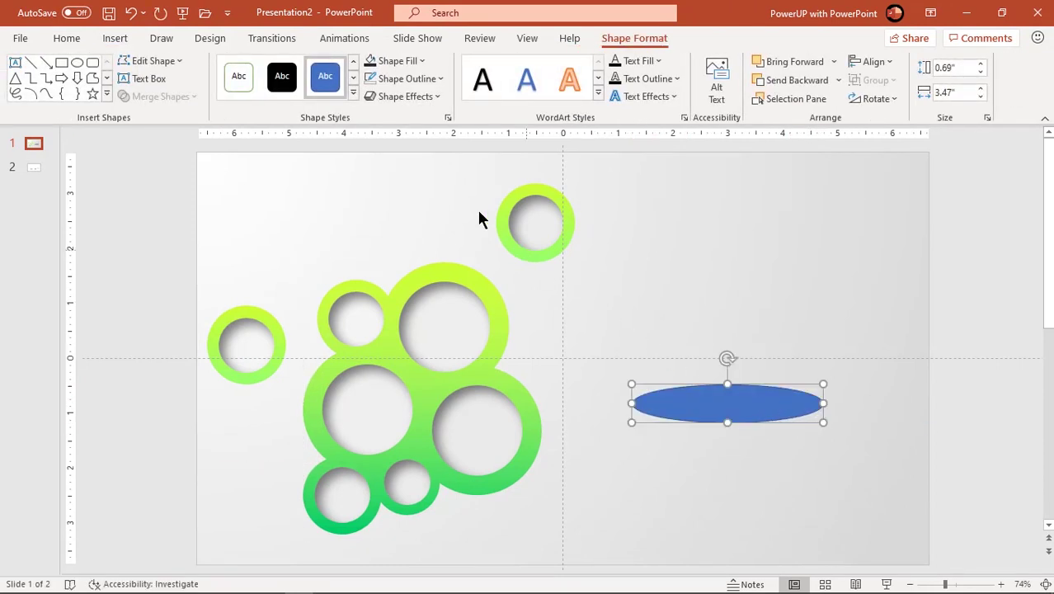
# Remove the oval's outline and give it a Path gradient fill
pyautogui.click(420, 81)
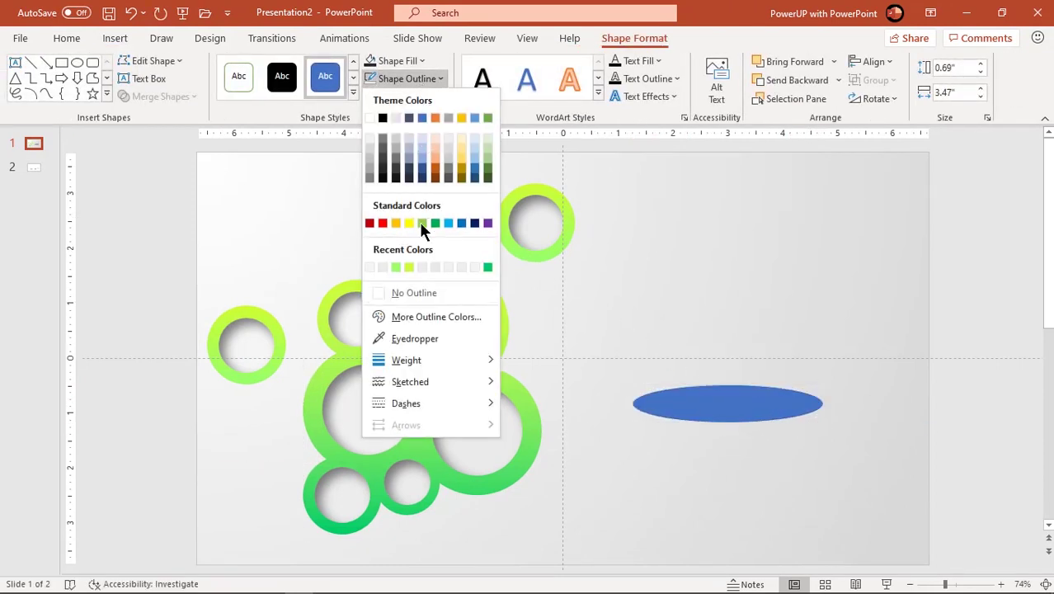
pyautogui.click(408, 290)
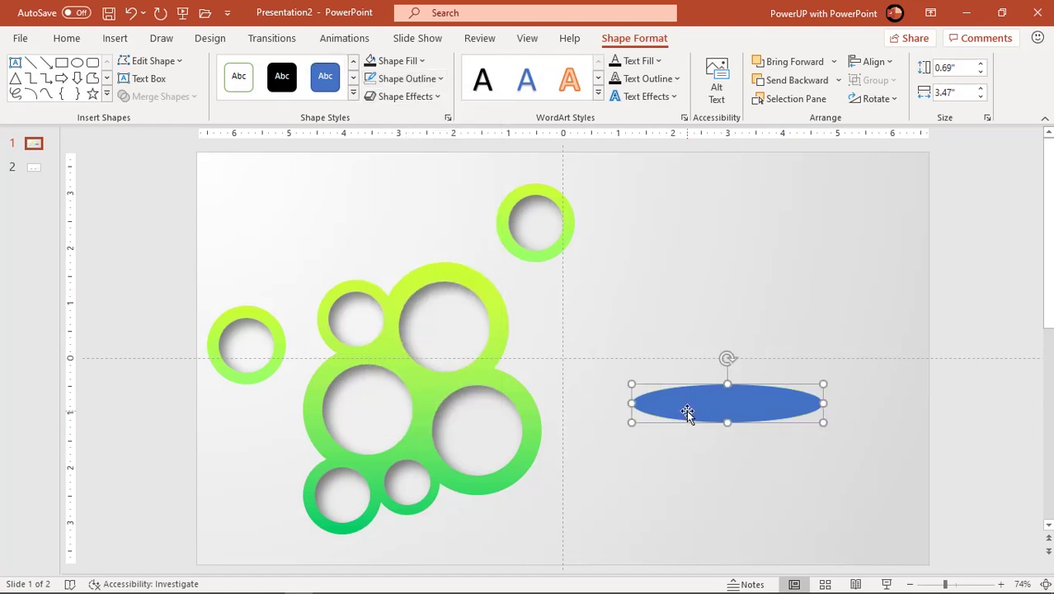
pyautogui.rightClick(686, 409)
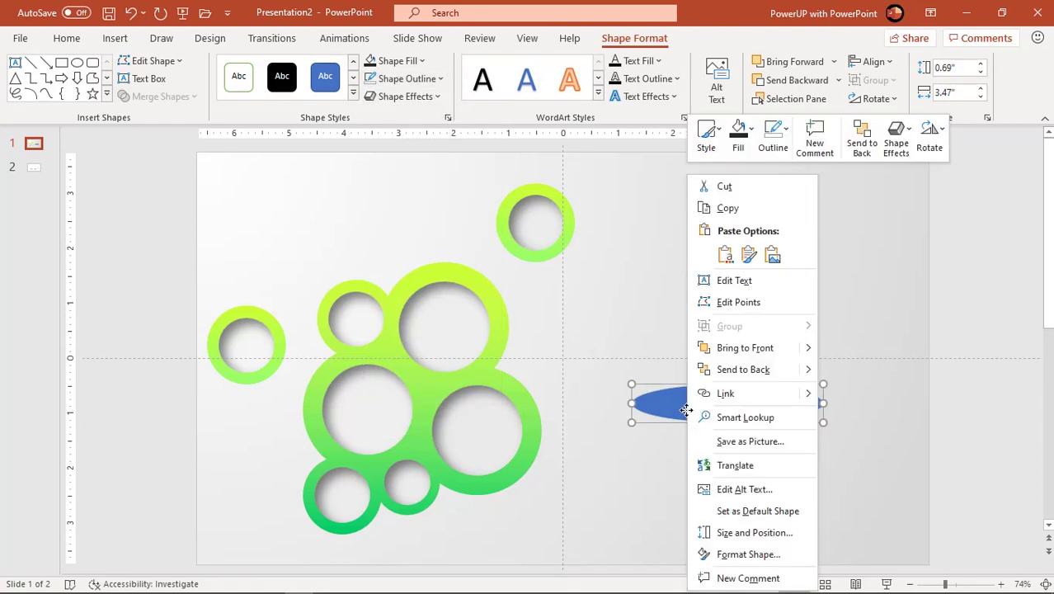
pyautogui.click(737, 554)
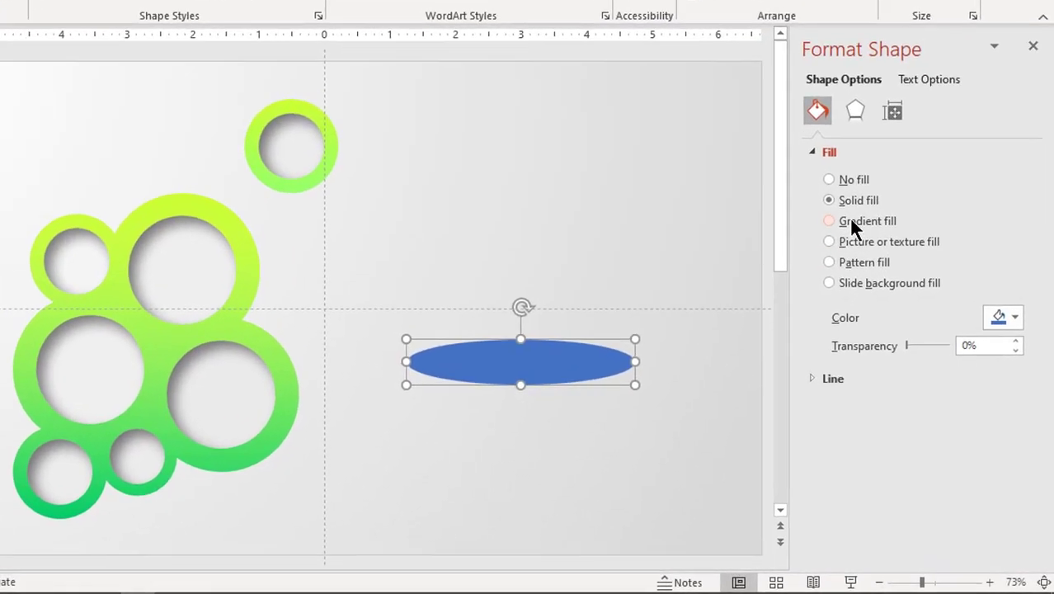
pyautogui.click(851, 223)
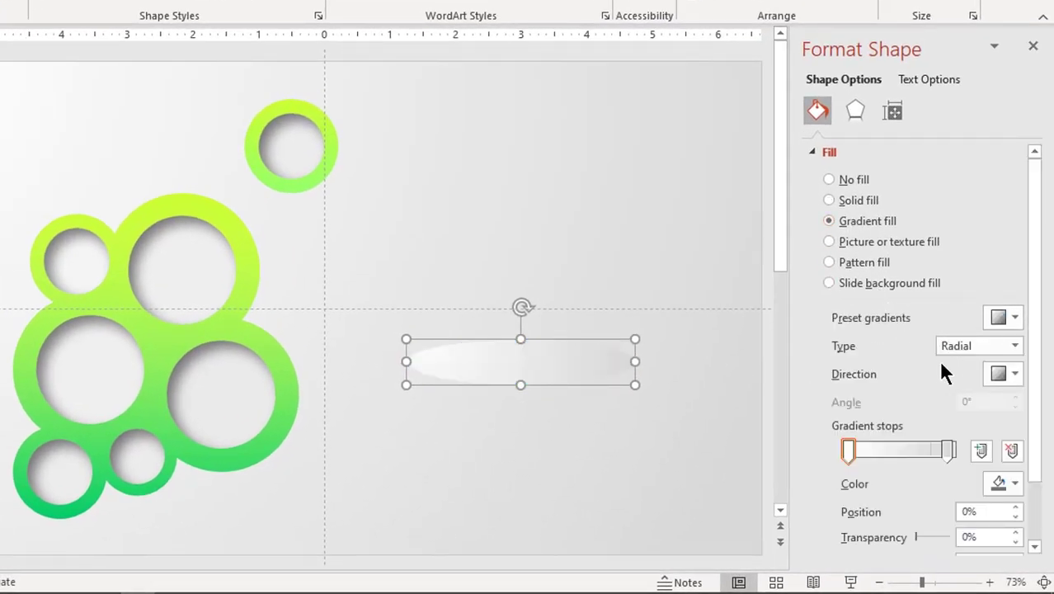
pyautogui.click(1016, 346)
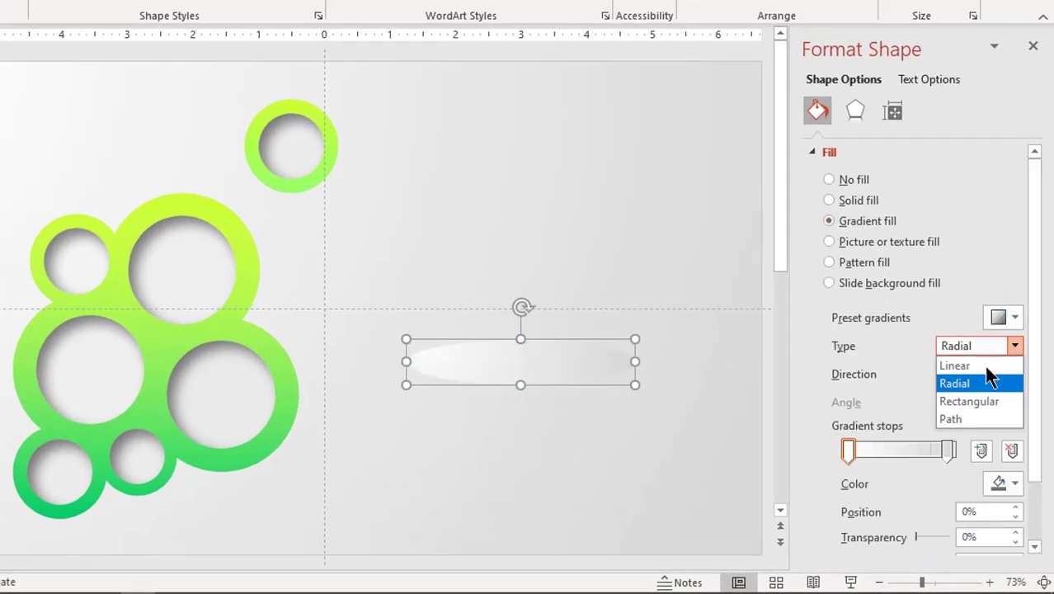
pyautogui.click(957, 418)
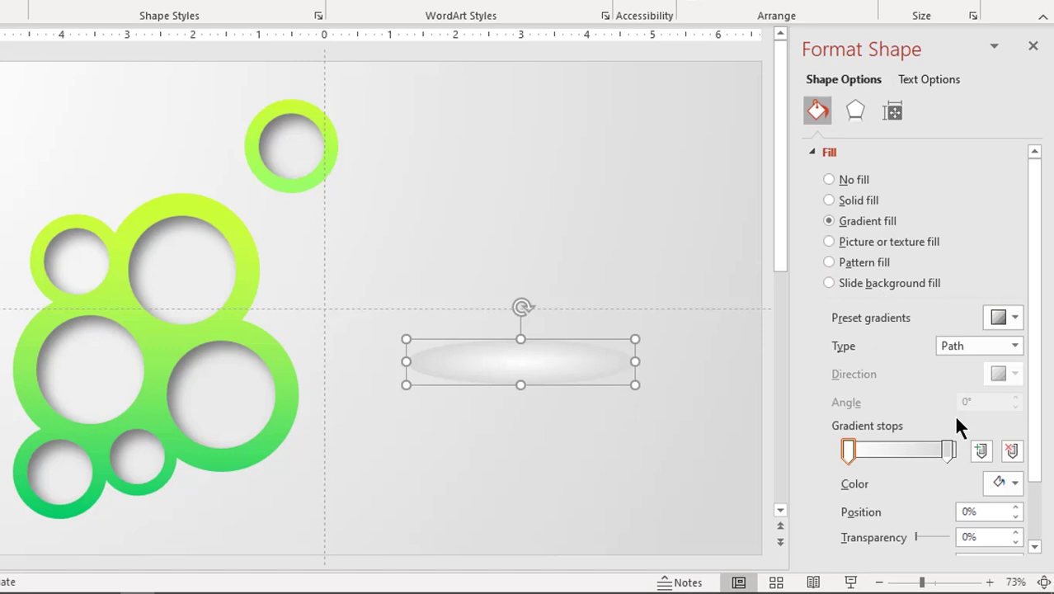
# Make the gradient dark grey at the centre, fading to fully transparent background grey
pyautogui.click(1014, 485)
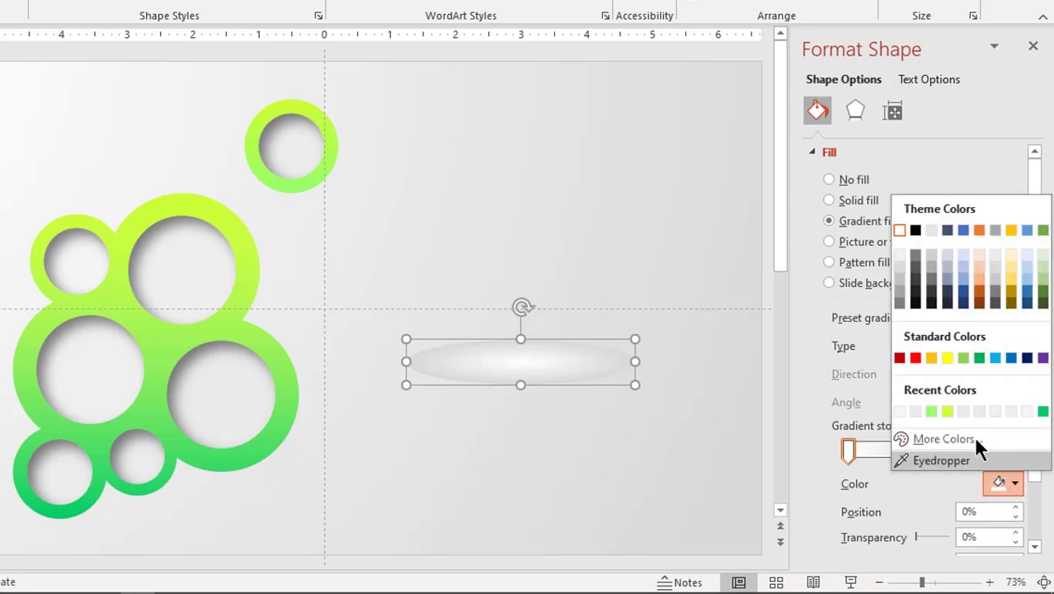
pyautogui.click(916, 284)
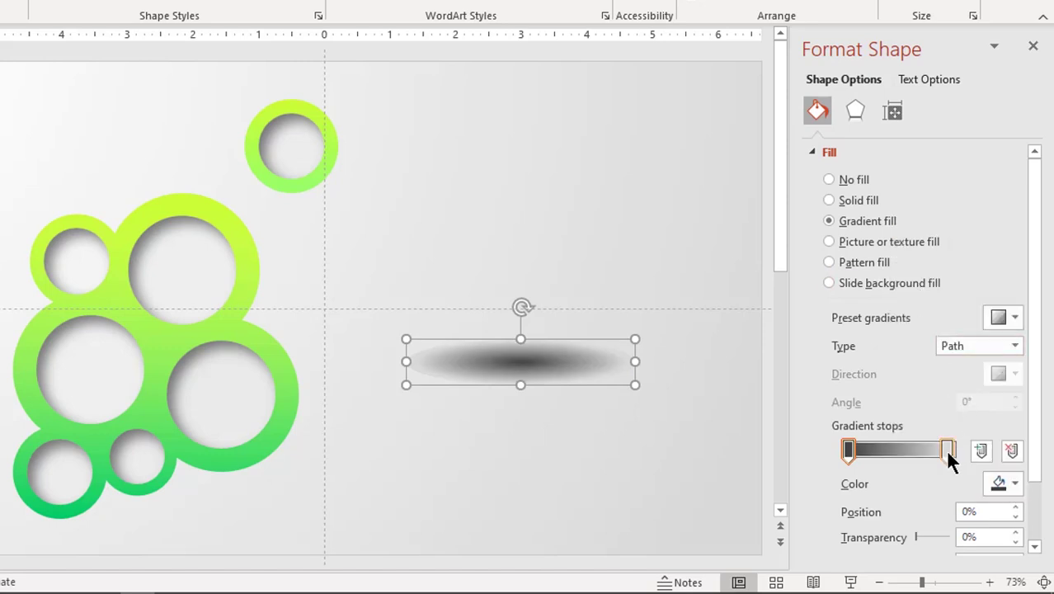
pyautogui.moveTo(948, 453); pyautogui.dragTo(951, 453)
pyautogui.click(1009, 481)
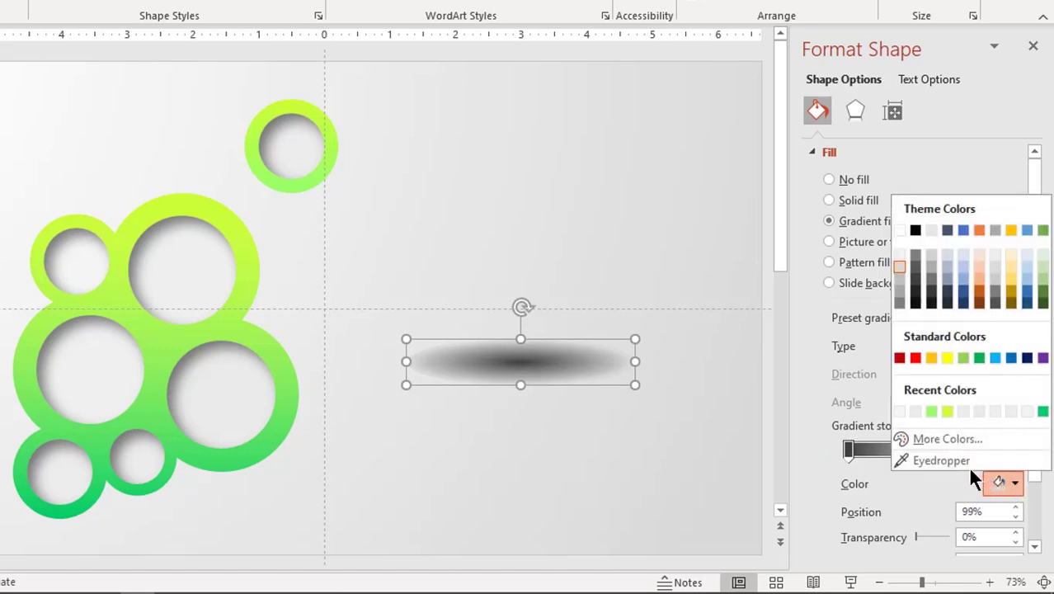
pyautogui.click(945, 461)
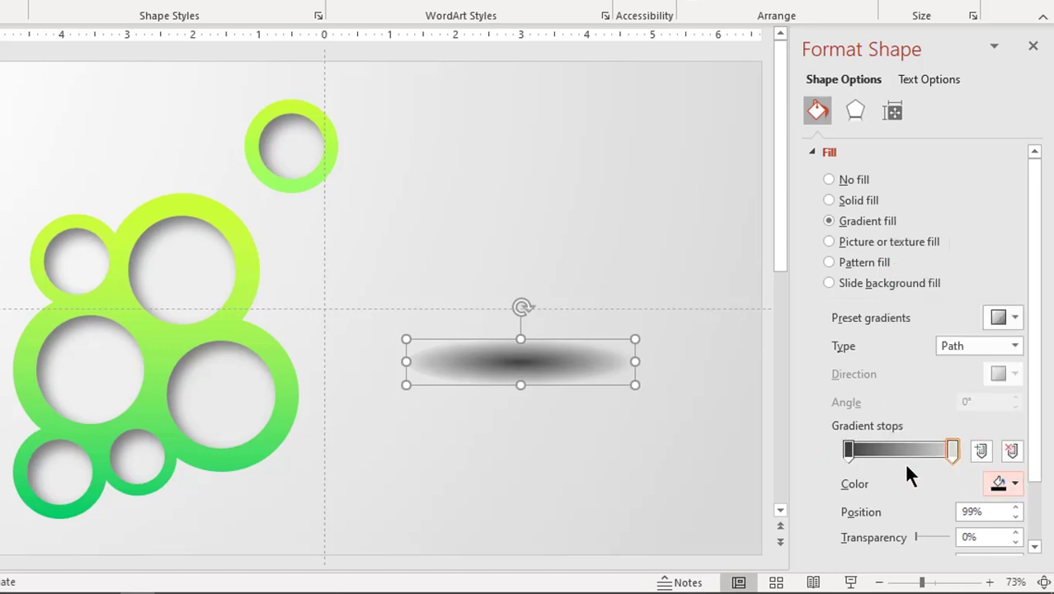
pyautogui.click(221, 512)
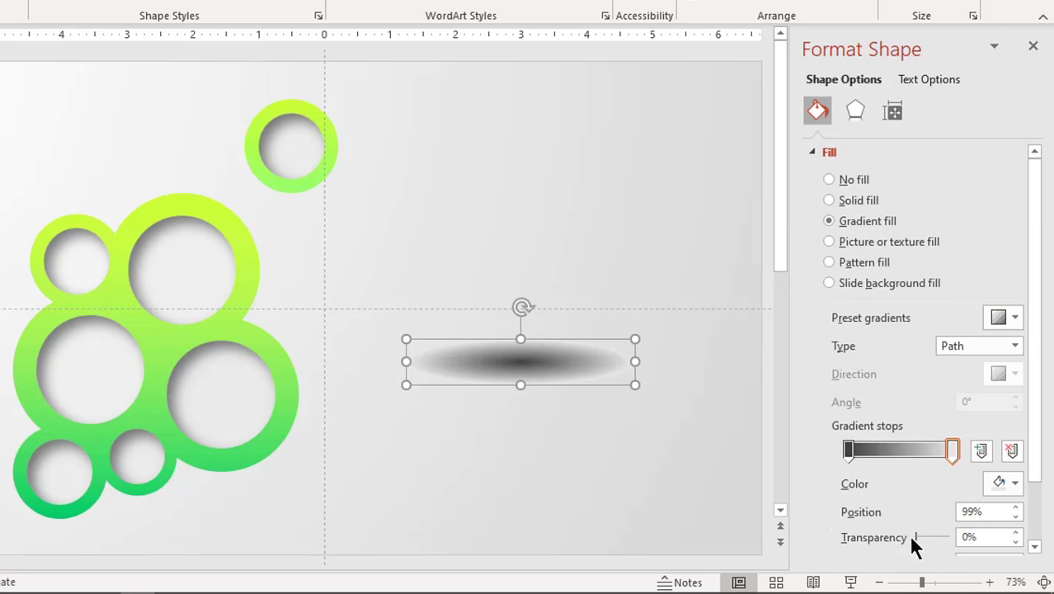
pyautogui.moveTo(913, 538); pyautogui.dragTo(951, 536)
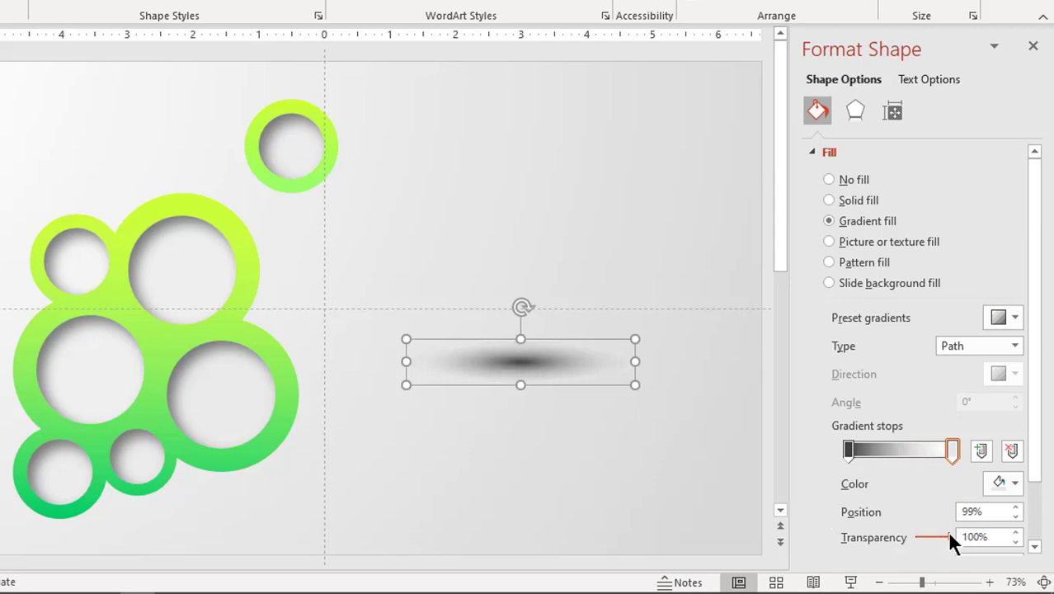
# Move the shadow oval under the circle cluster, send it to back, and widen it
pyautogui.click(850, 451)
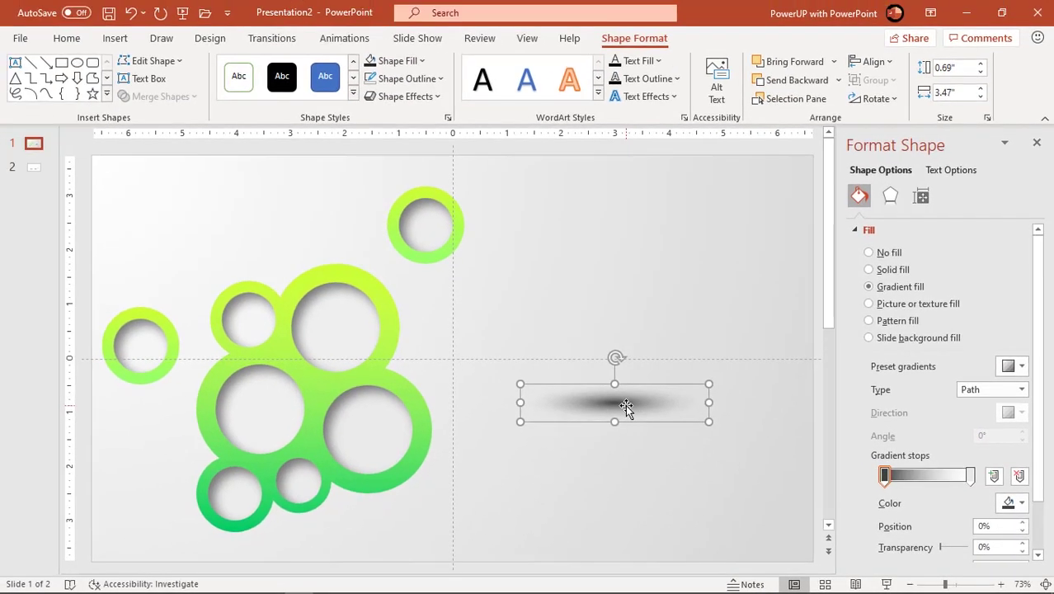
pyautogui.moveTo(627, 407); pyautogui.dragTo(280, 534)
pyautogui.rightClick(281, 532)
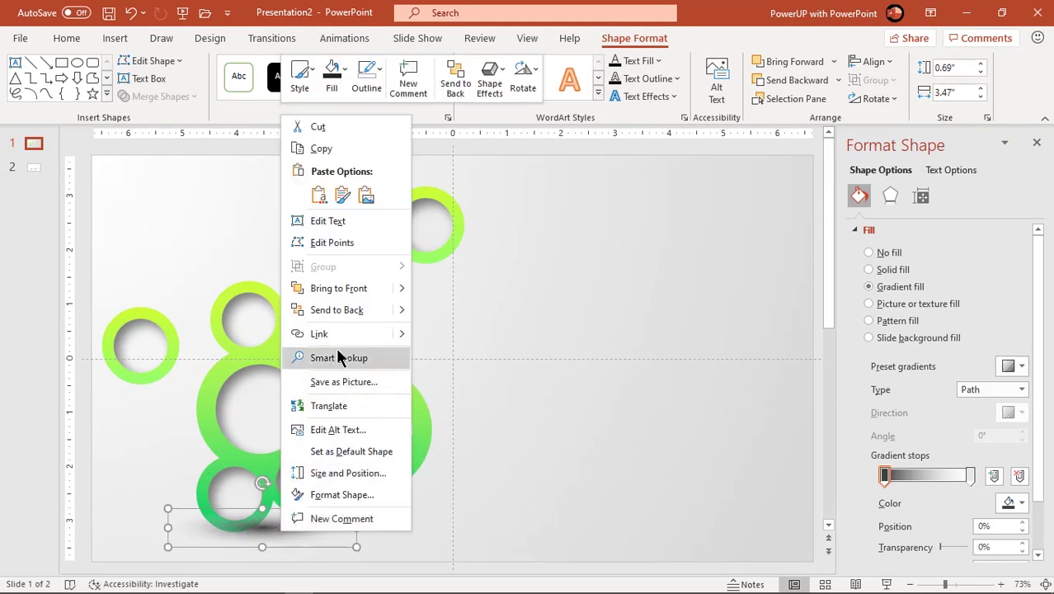
pyautogui.click(336, 311)
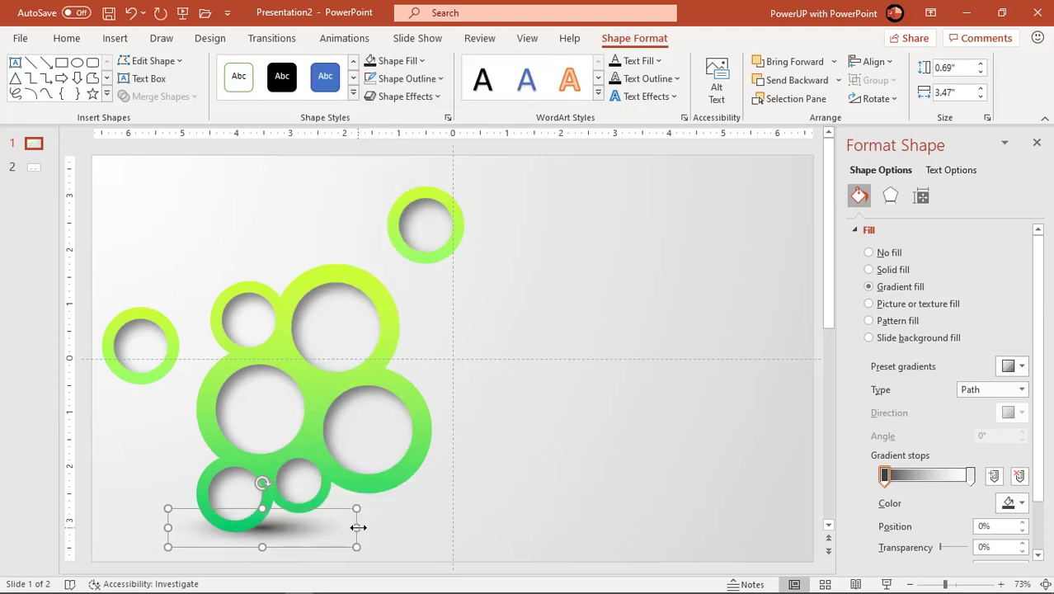
pyautogui.moveTo(357, 527); pyautogui.dragTo(465, 527)
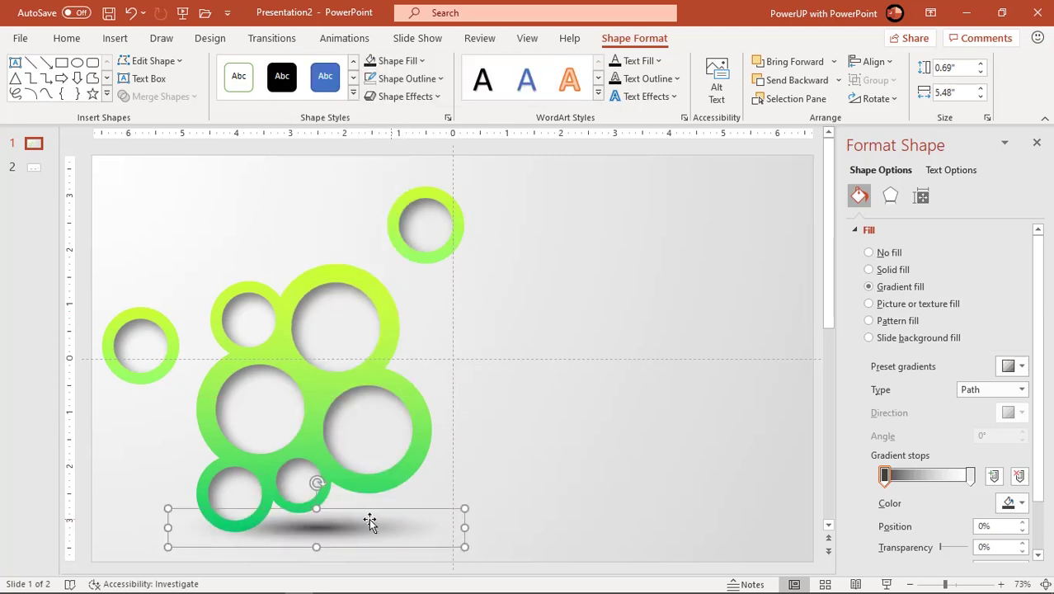
pyautogui.moveTo(346, 529); pyautogui.dragTo(316, 530)
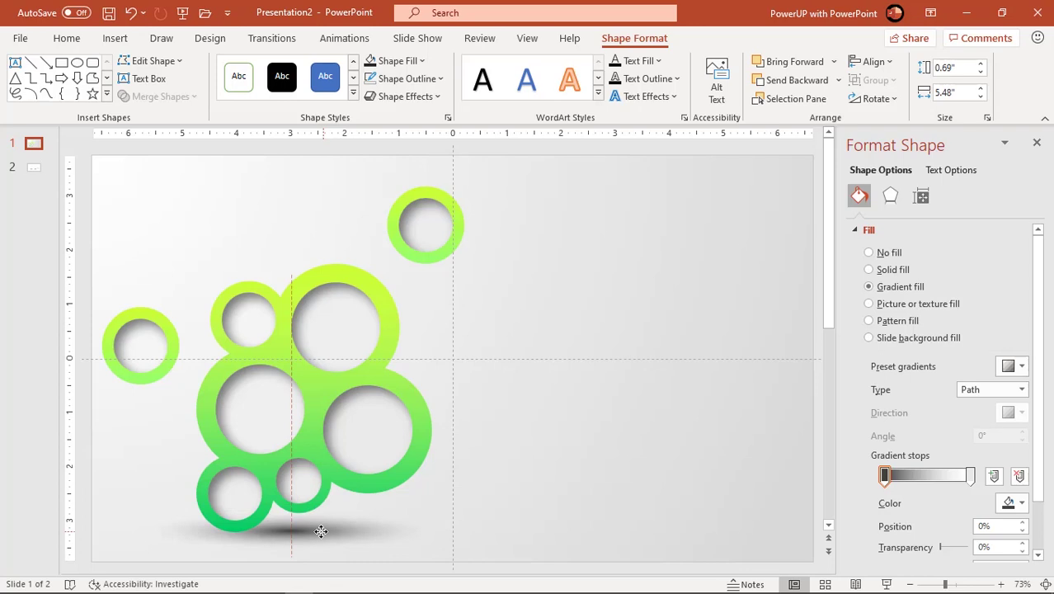
pyautogui.moveTo(317, 530); pyautogui.dragTo(317, 530)
# Lighten the shadow's centre stop to pale grey and nudge it into place
pyautogui.click(1015, 505)
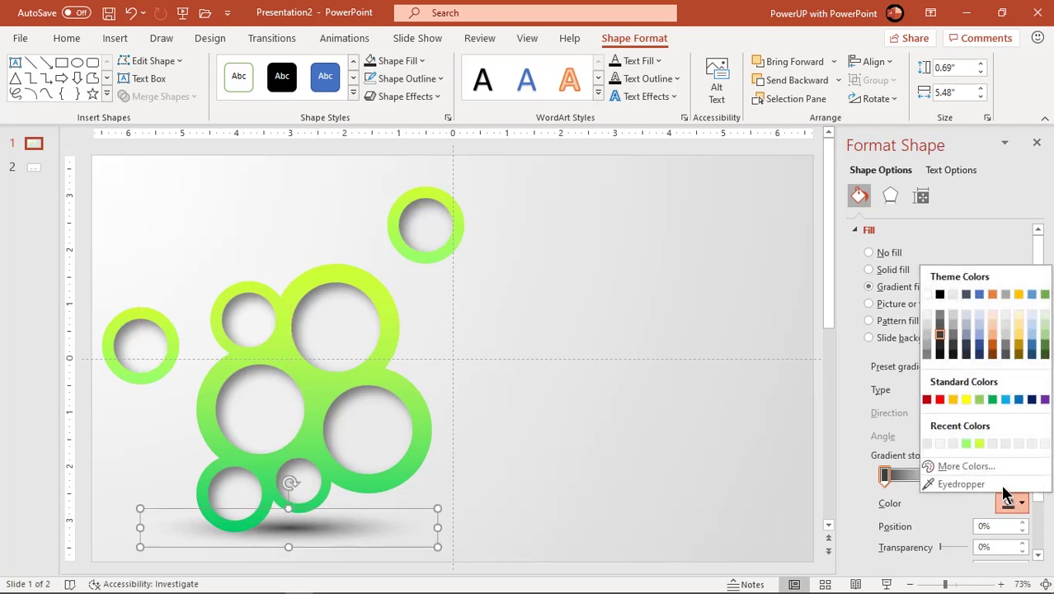
pyautogui.click(942, 323)
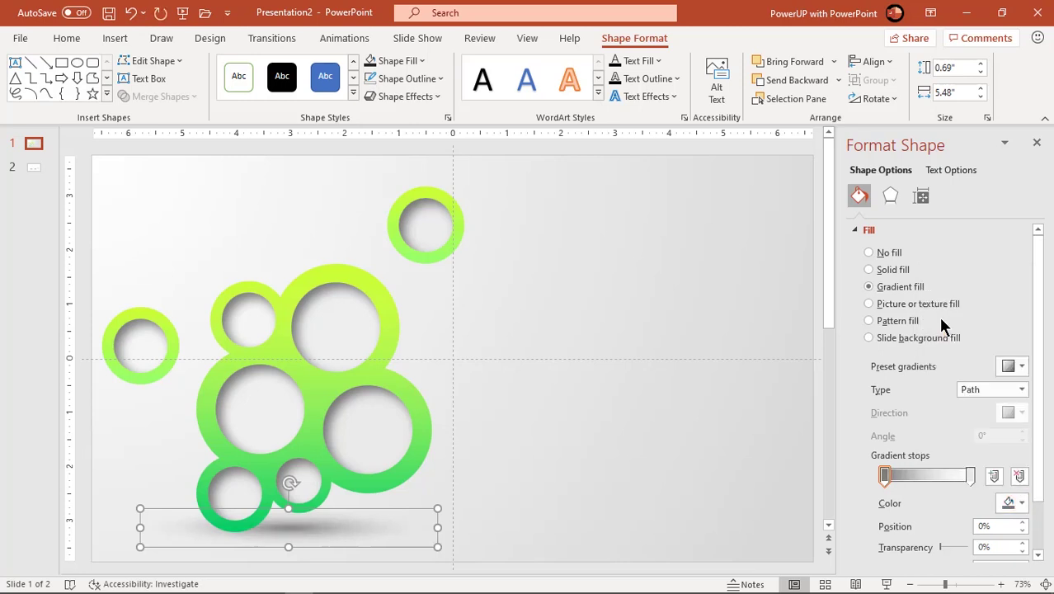
pyautogui.moveTo(311, 530); pyautogui.dragTo(317, 531)
pyautogui.click(568, 473)
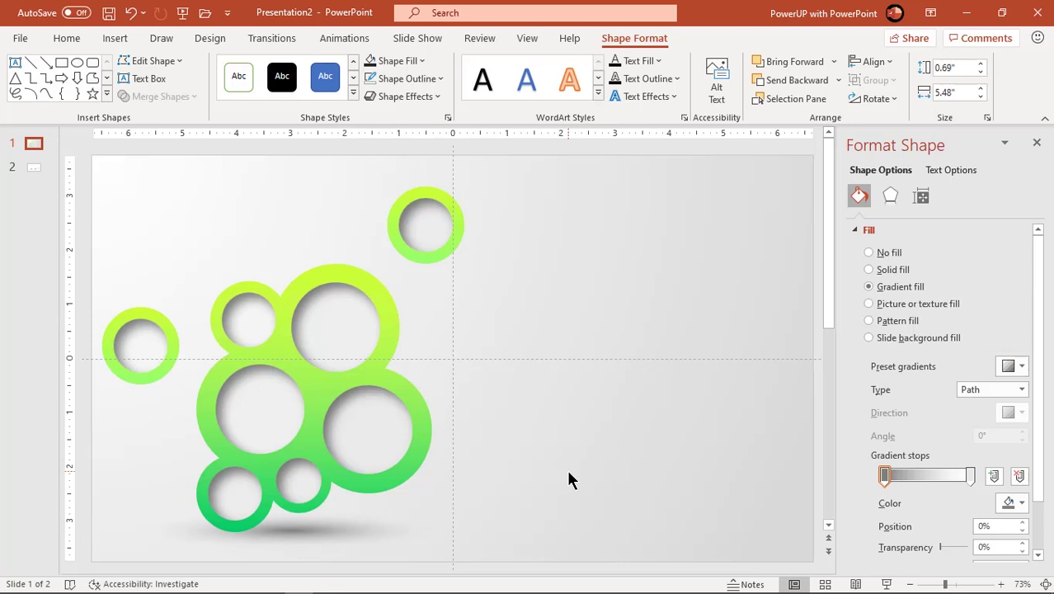
# Bring slide 2's icons and TITLE box over, placing gear, magnifier and target into circles
pyautogui.click(1037, 142)
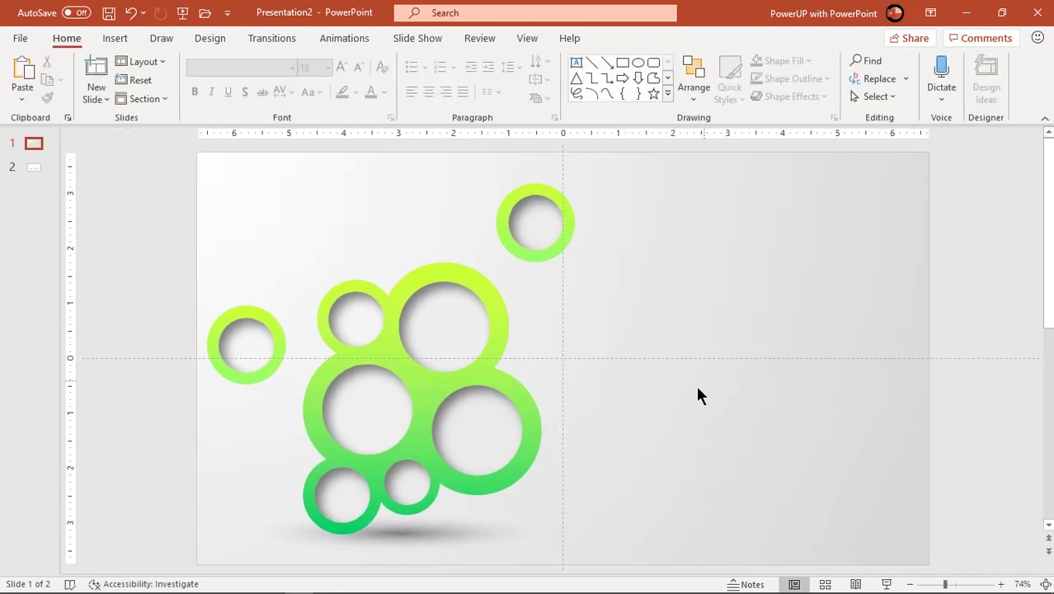
pyautogui.click(36, 170)
pyautogui.moveTo(366, 301); pyautogui.dragTo(632, 373)
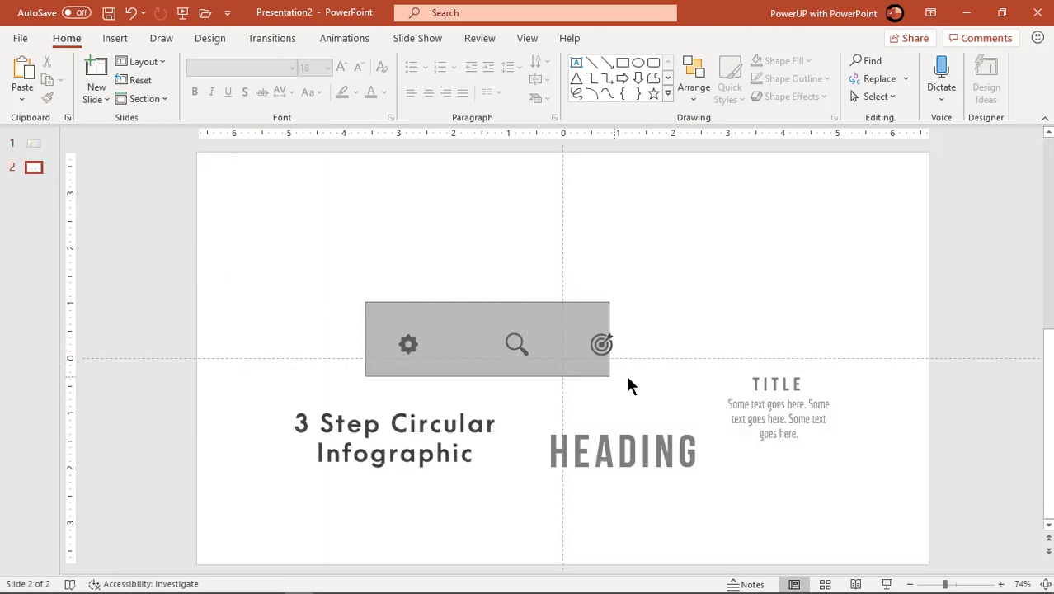
pyautogui.keyDown('shift'); pyautogui.click(776, 442); pyautogui.keyUp('shift')
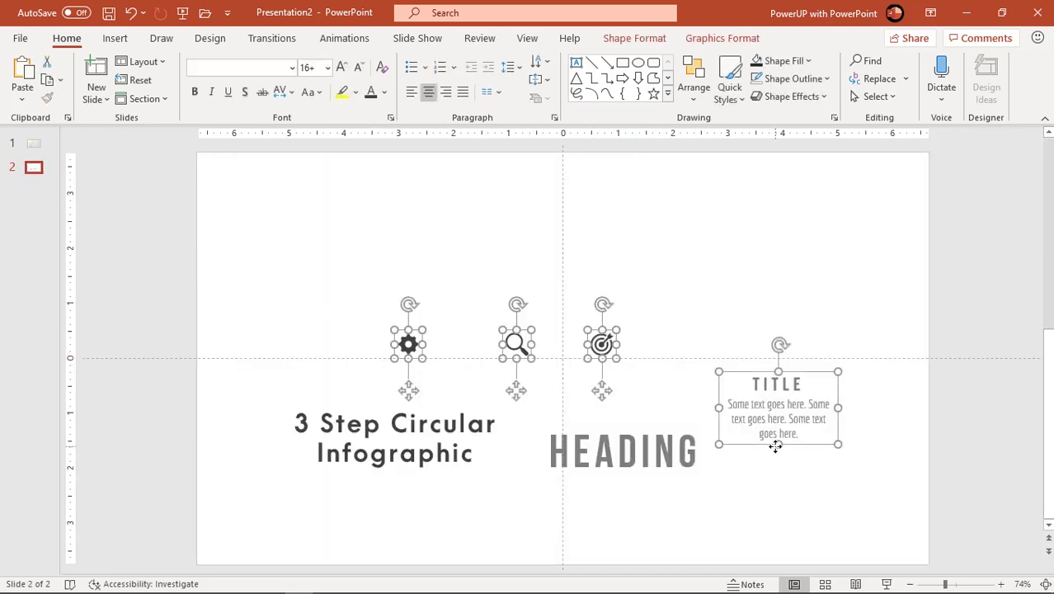
pyautogui.click(35, 147)
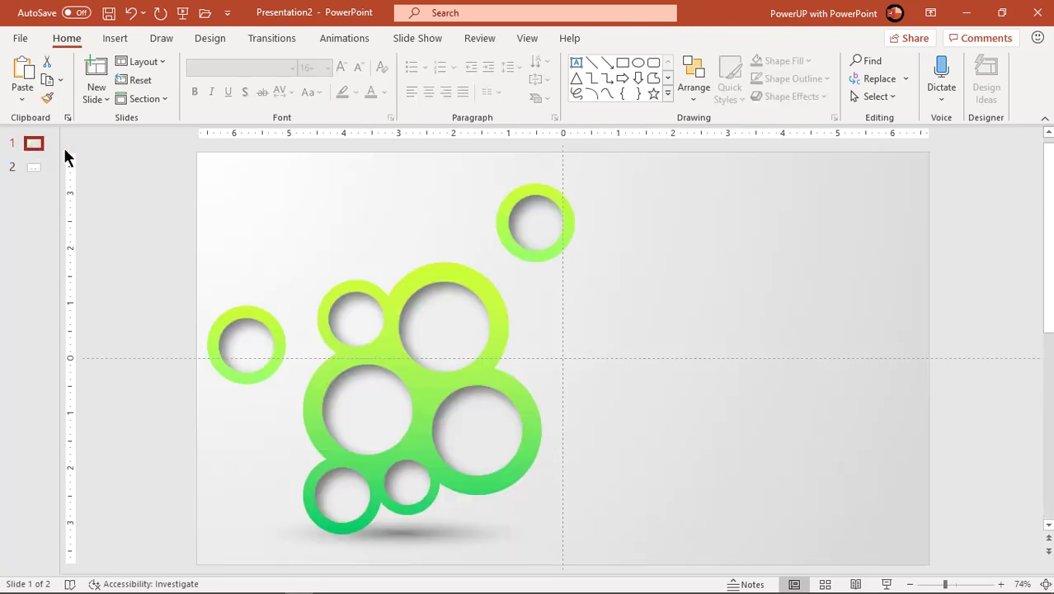
pyautogui.hotkey('ctrl', 'v')
pyautogui.moveTo(612, 393); pyautogui.dragTo(712, 342)
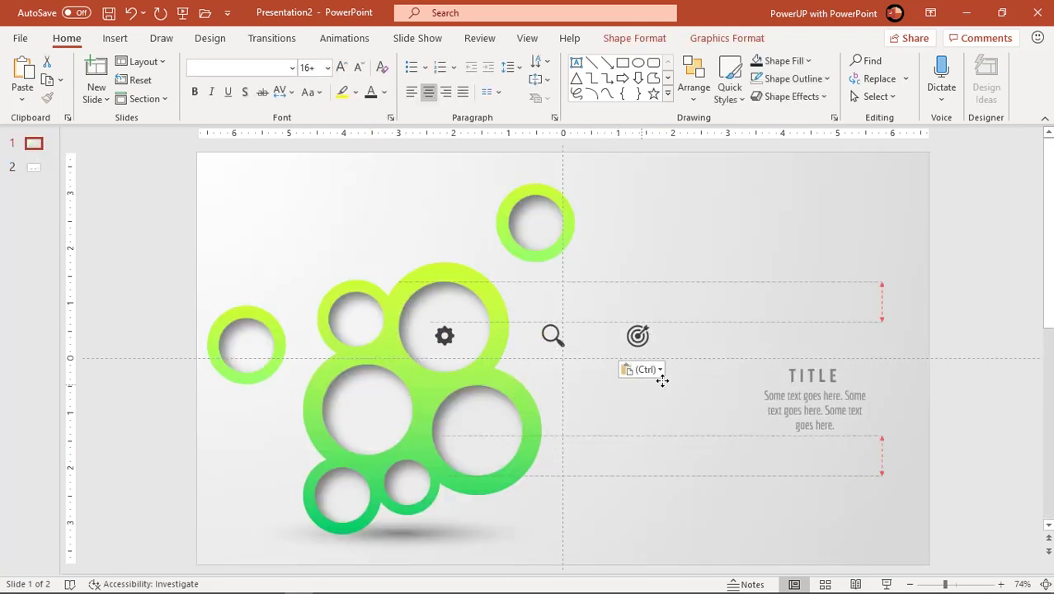
pyautogui.click(758, 471)
pyautogui.moveTo(523, 296); pyautogui.dragTo(372, 396)
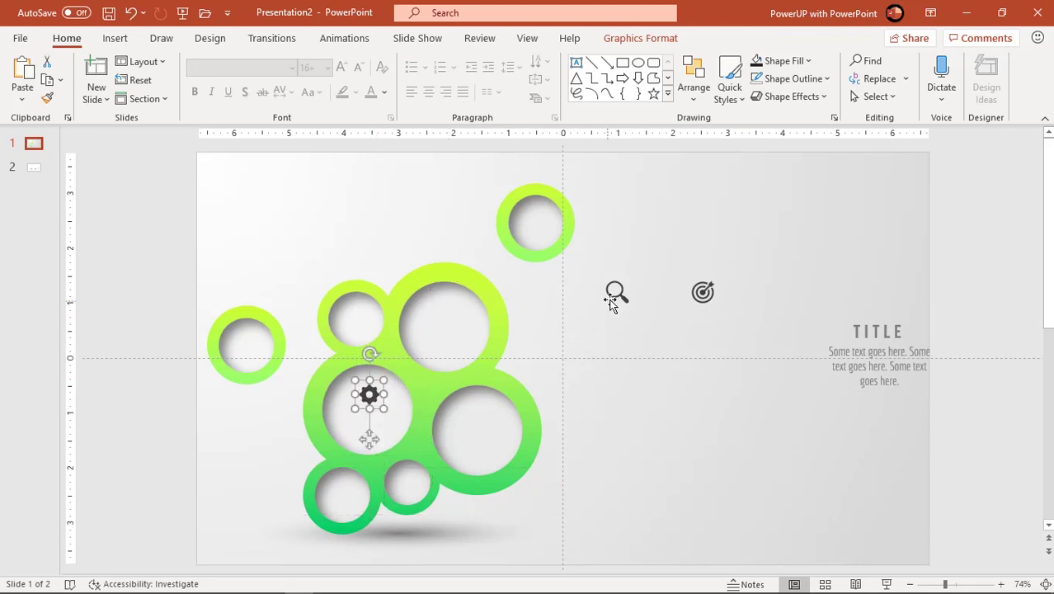
pyautogui.moveTo(617, 292)
pyautogui.mouseDown()
pyautogui.moveTo(486, 316)
pyautogui.moveTo(445, 306)
pyautogui.mouseUp()
pyautogui.moveTo(701, 293); pyautogui.dragTo(487, 417)
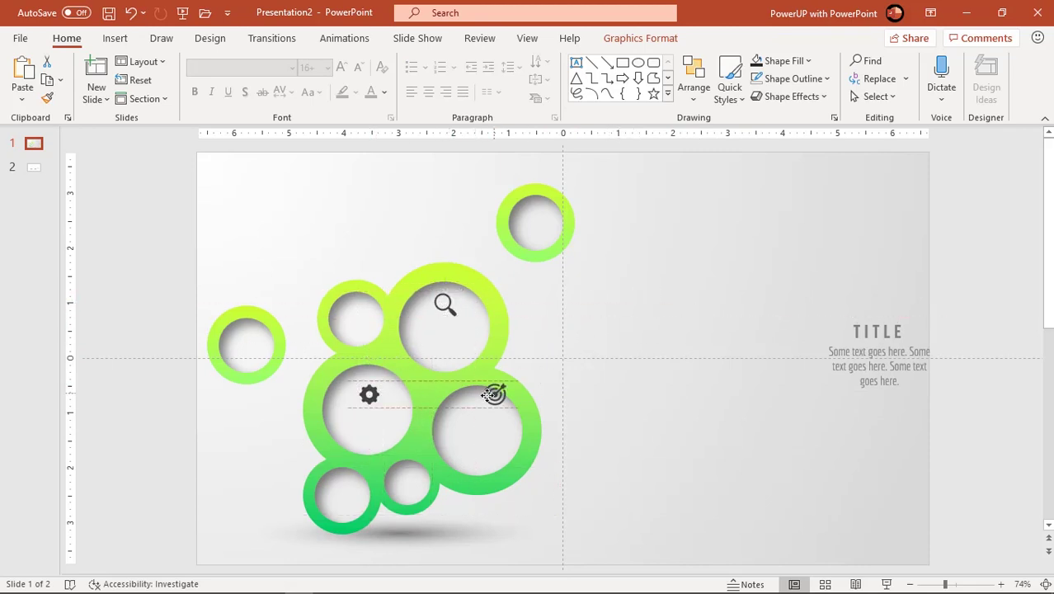
# Shrink and narrow the TITLE caption, set it under the gear icon, and place a copy under another icon
pyautogui.click(867, 394)
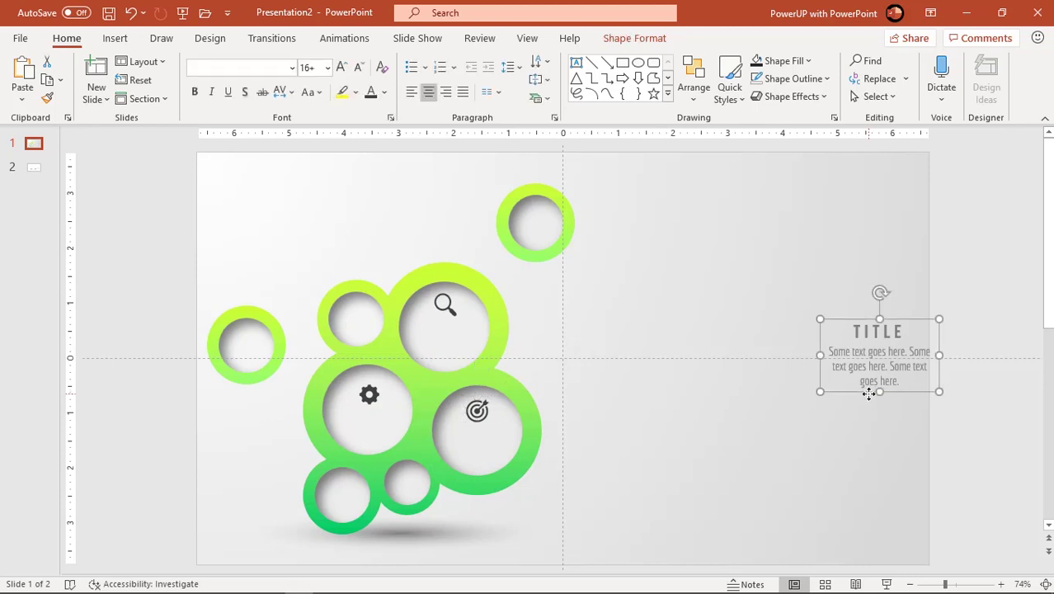
pyautogui.click(359, 67)
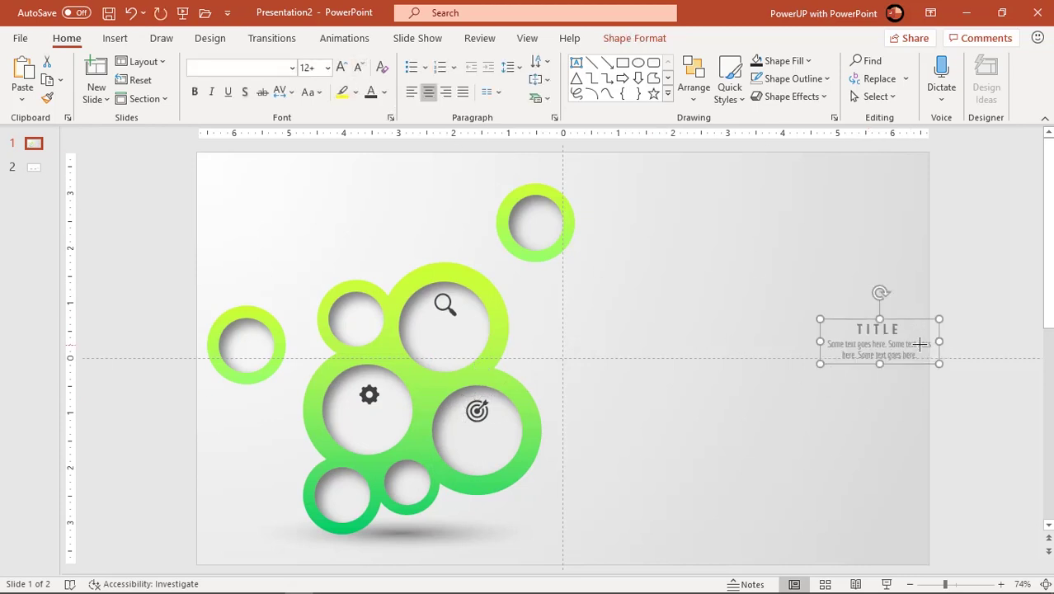
pyautogui.moveTo(939, 342); pyautogui.dragTo(390, 450)
pyautogui.click(359, 67)
pyautogui.click(359, 67)
pyautogui.moveTo(422, 413)
pyautogui.mouseDown()
pyautogui.moveTo(405, 412)
pyautogui.moveTo(390, 452)
pyautogui.mouseUp()
pyautogui.moveTo(369, 394); pyautogui.dragTo(497, 423)
pyautogui.click(394, 401)
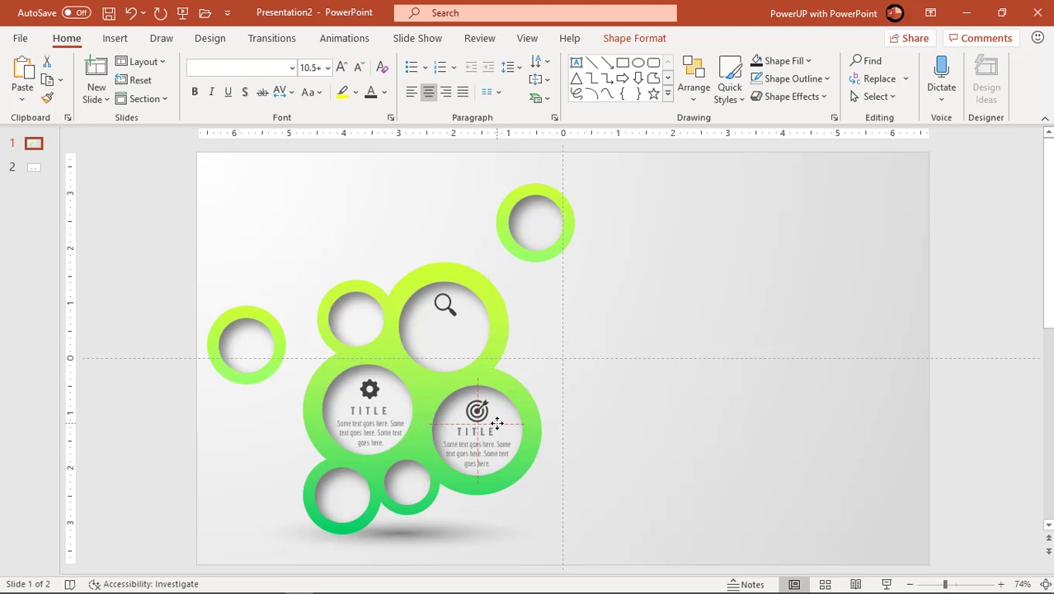
pyautogui.moveTo(523, 445)
pyautogui.mouseDown()
pyautogui.moveTo(533, 464)
pyautogui.moveTo(476, 365)
pyautogui.mouseUp()
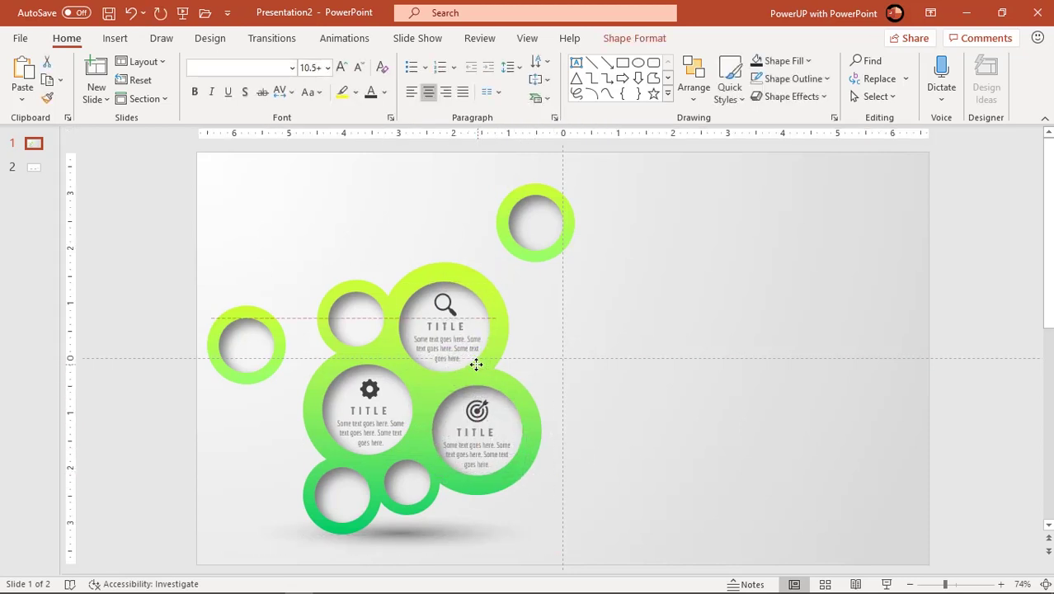
# Copy the HEADING and '3 Step Circular Infographic' boxes from slide 2 onto slide 1
pyautogui.click(629, 446)
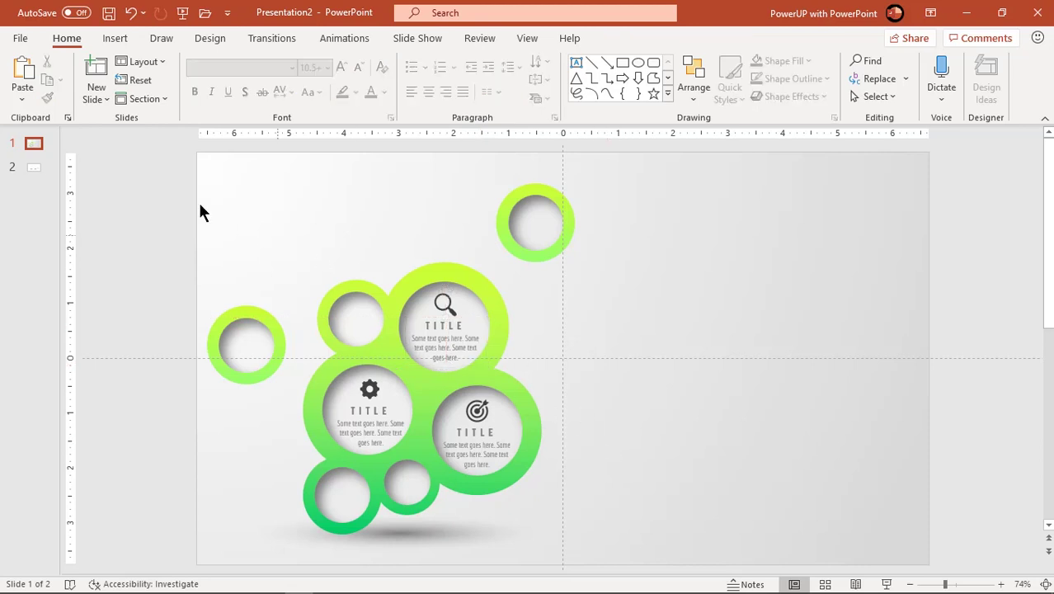
pyautogui.click(33, 167)
pyautogui.click(423, 470)
pyautogui.keyDown('shift'); pyautogui.click(576, 456); pyautogui.keyUp('shift')
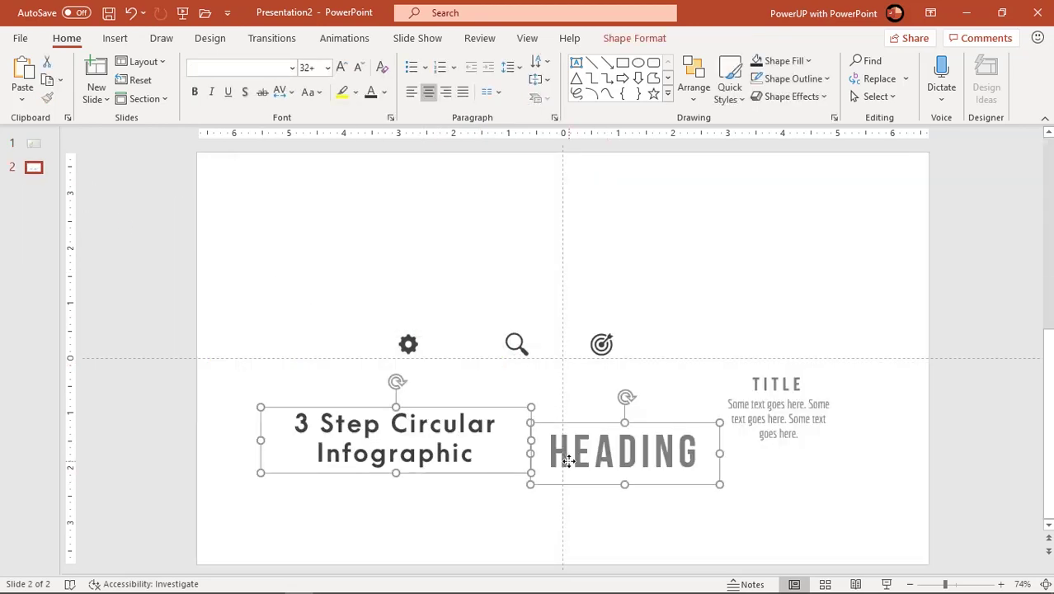
pyautogui.hotkey('ctrl', 'c')
pyautogui.press('pageup')
pyautogui.hotkey('ctrl', 'v')
pyautogui.click(689, 380)
# Put HEADING above the circles at 48 pt and the title box at upper right
pyautogui.click(675, 421)
pyautogui.moveTo(674, 422); pyautogui.dragTo(434, 202)
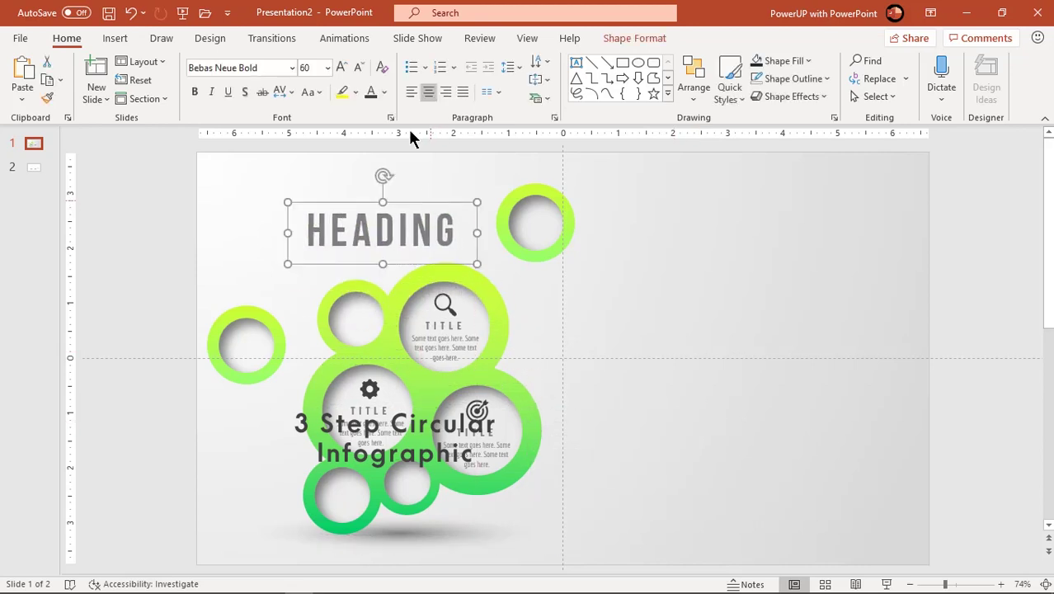
pyautogui.click(360, 67)
pyautogui.moveTo(406, 240); pyautogui.dragTo(399, 254)
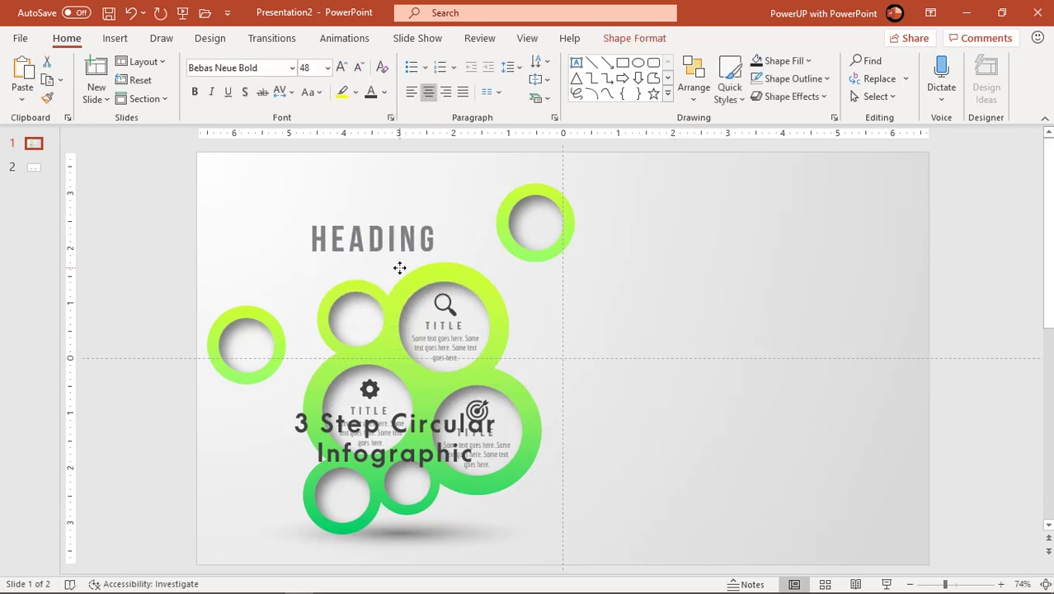
pyautogui.click(333, 421)
pyautogui.moveTo(307, 411); pyautogui.dragTo(622, 264)
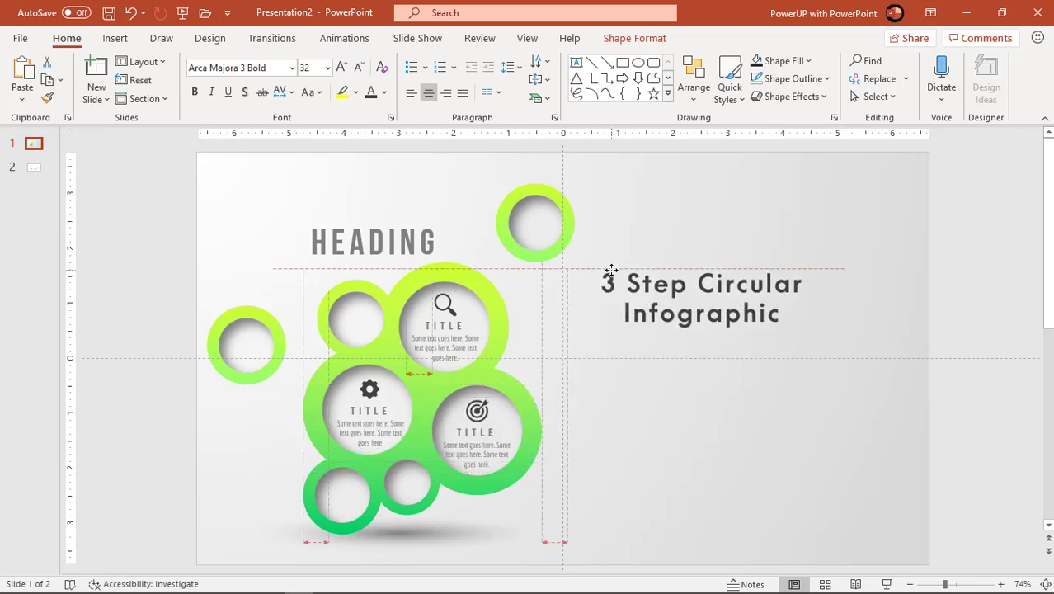
pyautogui.click(667, 459)
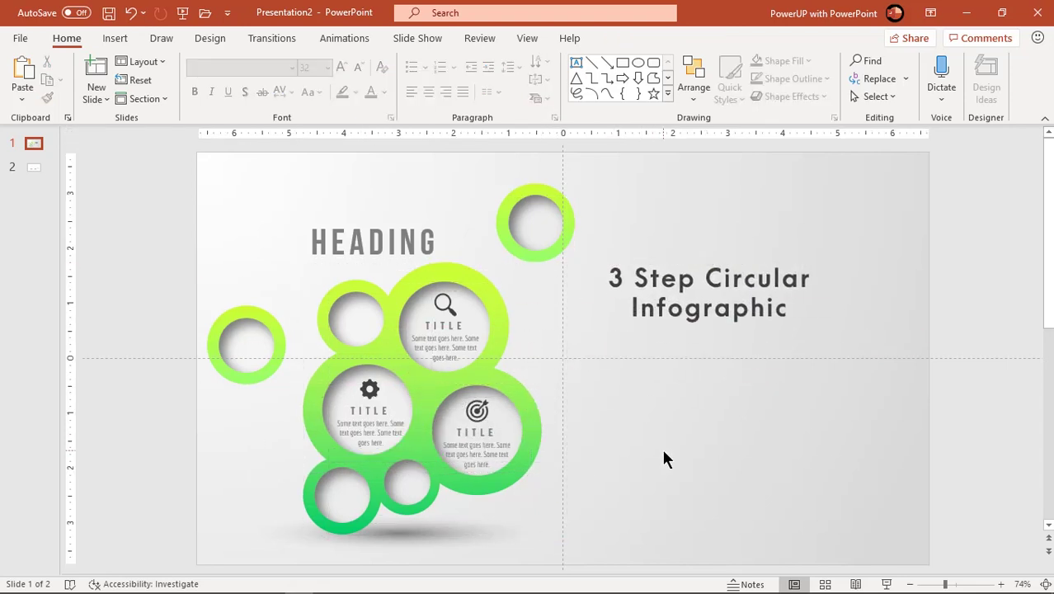